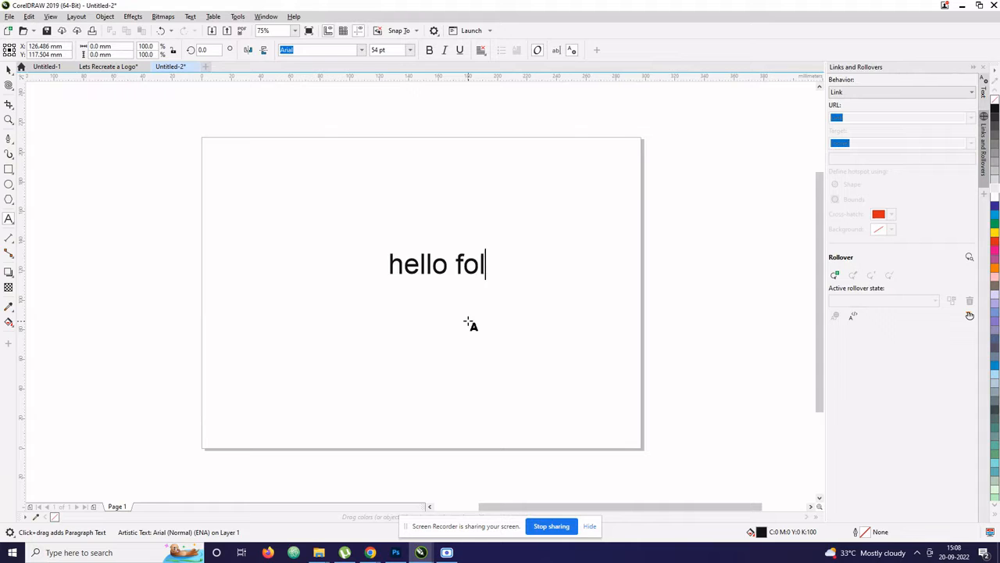
Step: Complete the artistic text as "hello folks" and centre it on the page
key("ctrl+space")
key("p")
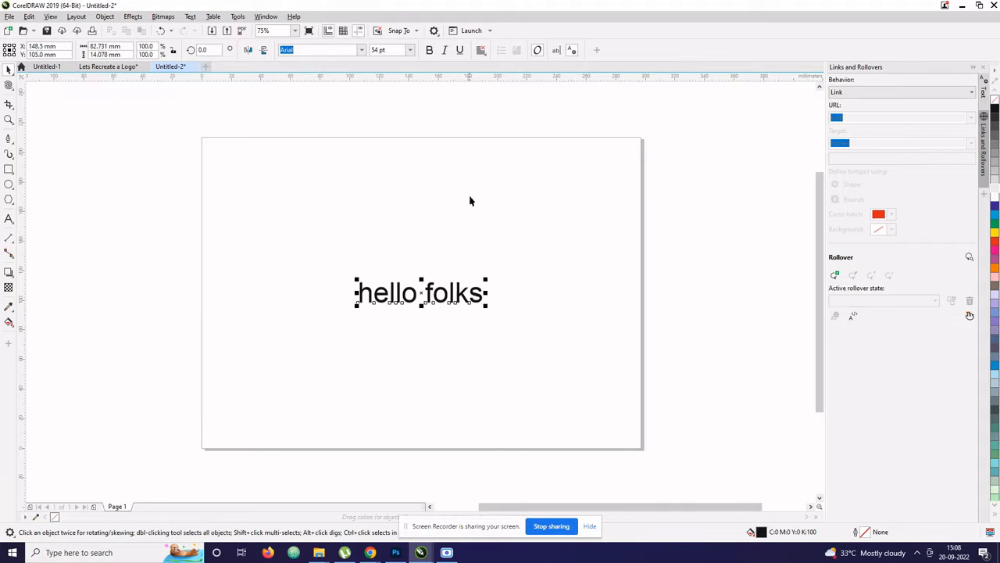
left_click(446, 344)
Step: Move the "hello folks" text straight up to about Y 168.75 mm and set its font to Humanst521 Lt BT
left_click_drag(442, 293, 442, 192)
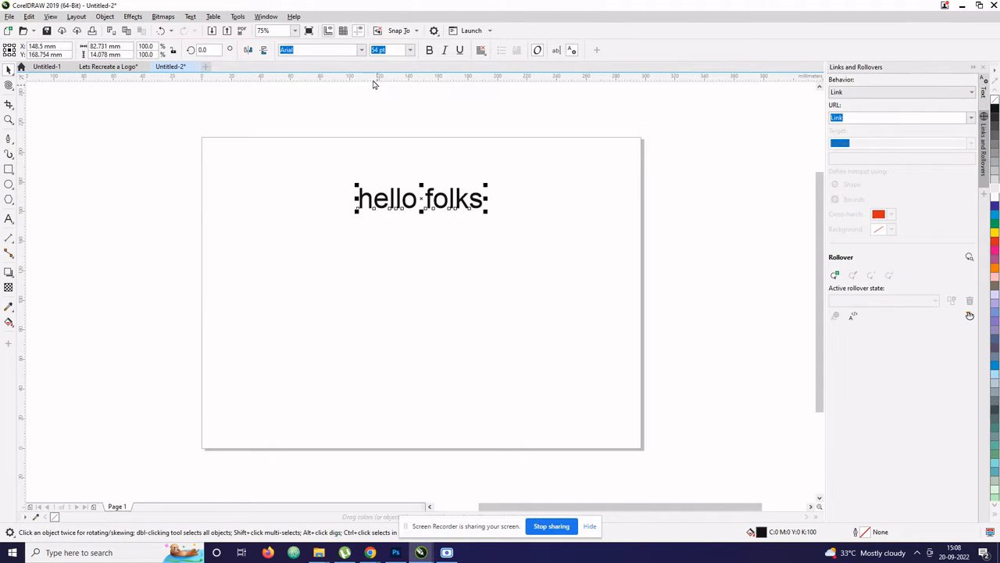
left_click(364, 50)
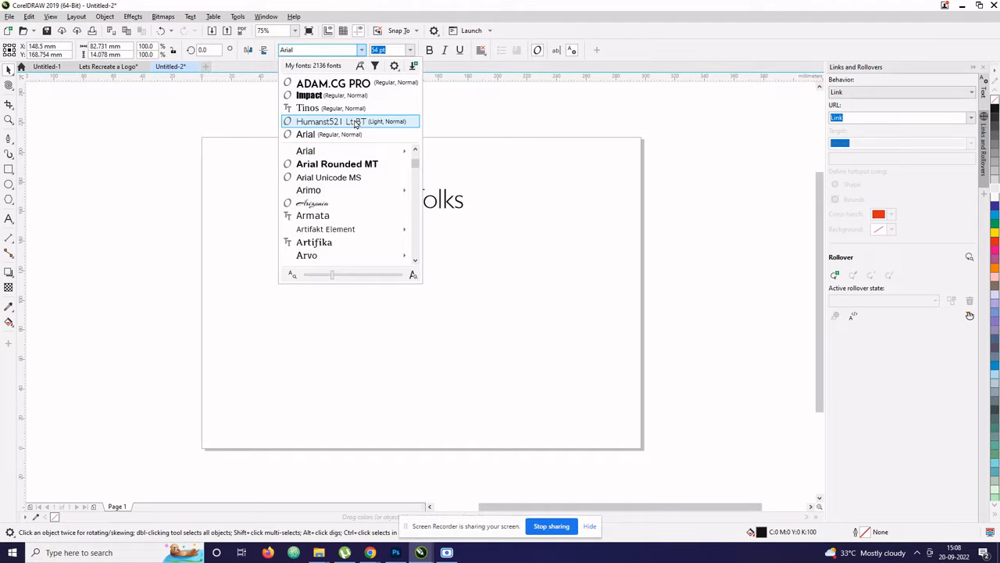
left_click(356, 122)
Step: Add the lines "welcome all", "to this logo", "recreation" and "tutorials" below "hello folks" in the same text object
double_click(415, 205)
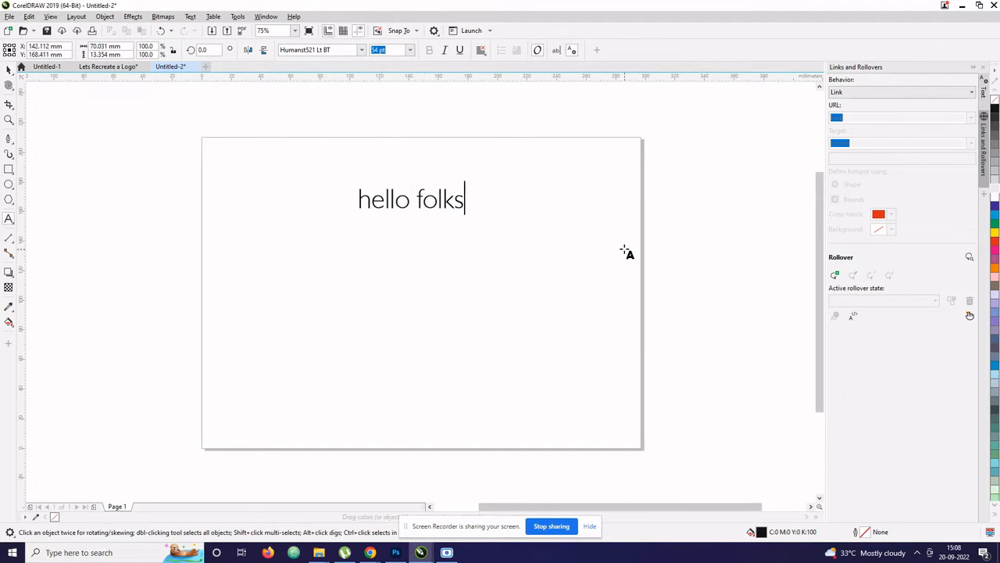
key("Return")
type("welcome all")
key("Return")
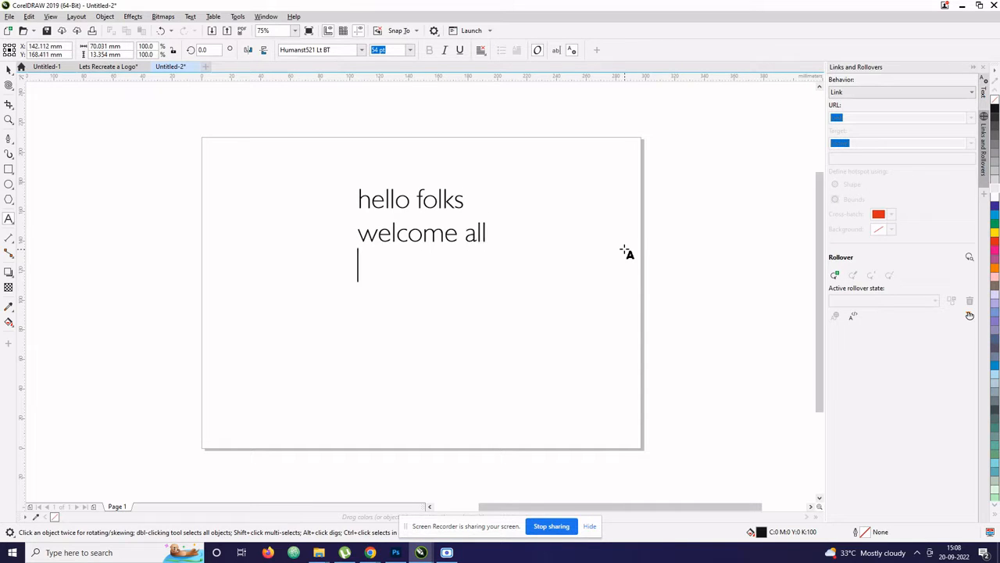
type("to this logo")
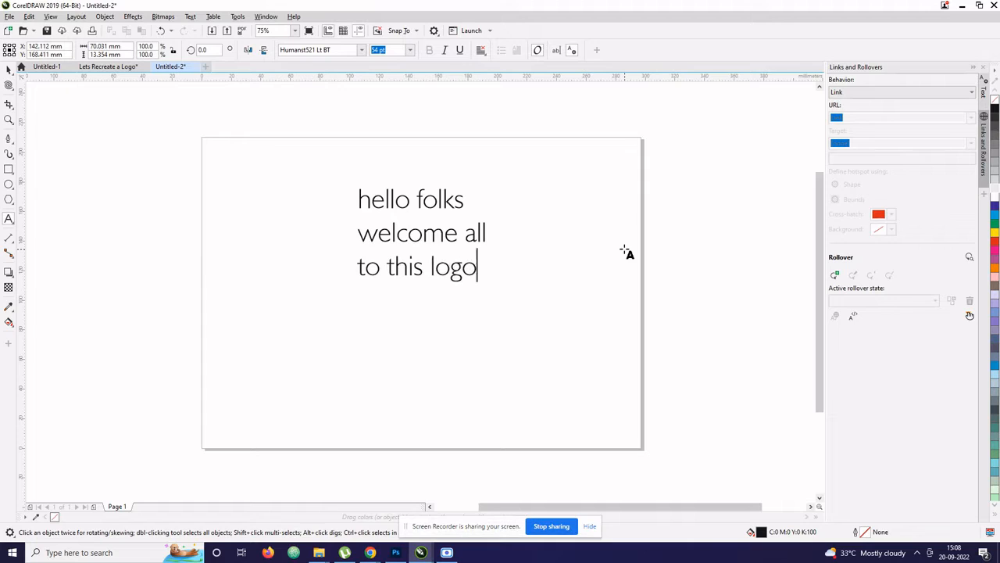
key("Return")
type("recreation")
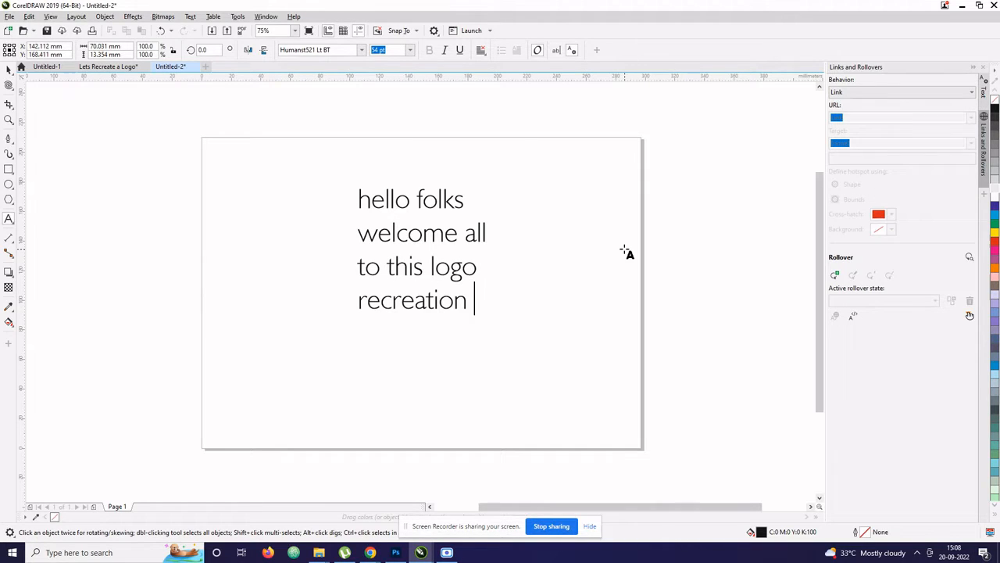
key("Return")
type("tutorials")
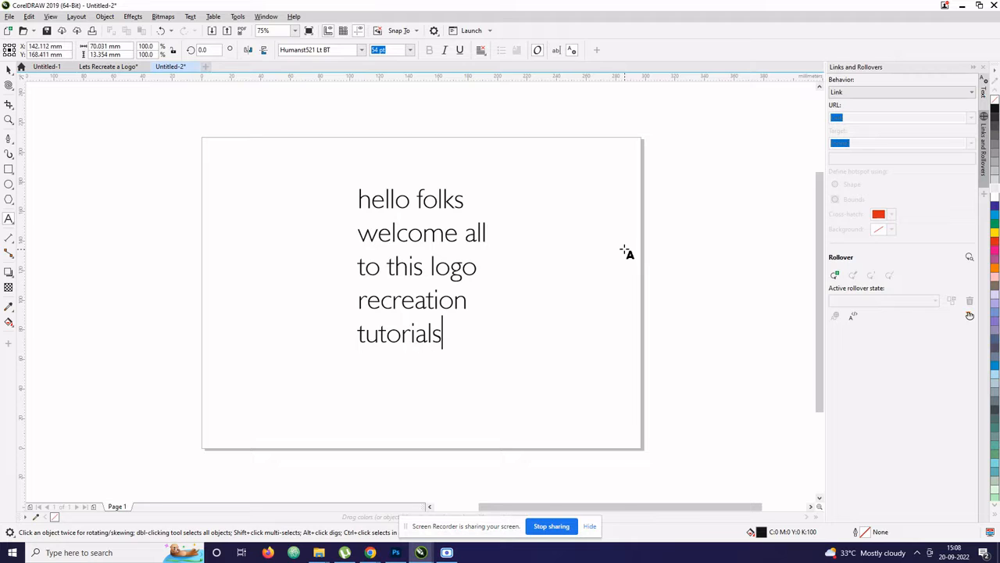
key("ctrl+space")
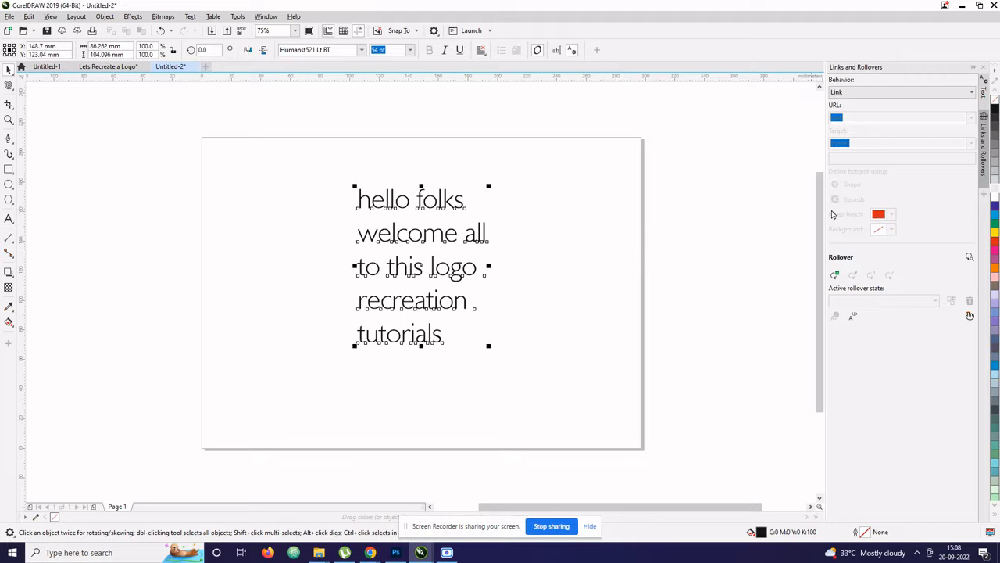
Step: Replace the whole text with the two lines "lets us jump" and "start in to this"
left_click(555, 230)
left_click(458, 242)
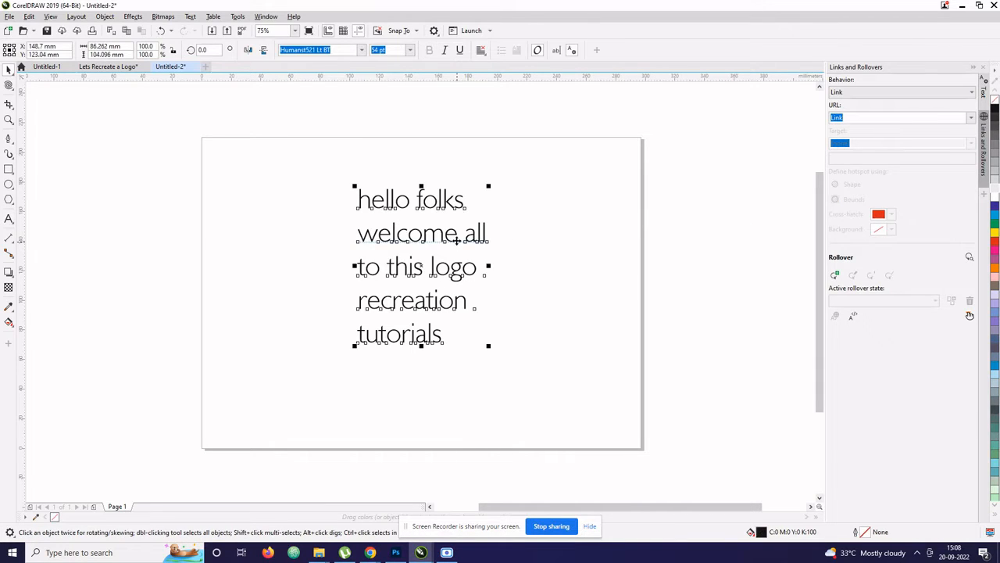
double_click(458, 242)
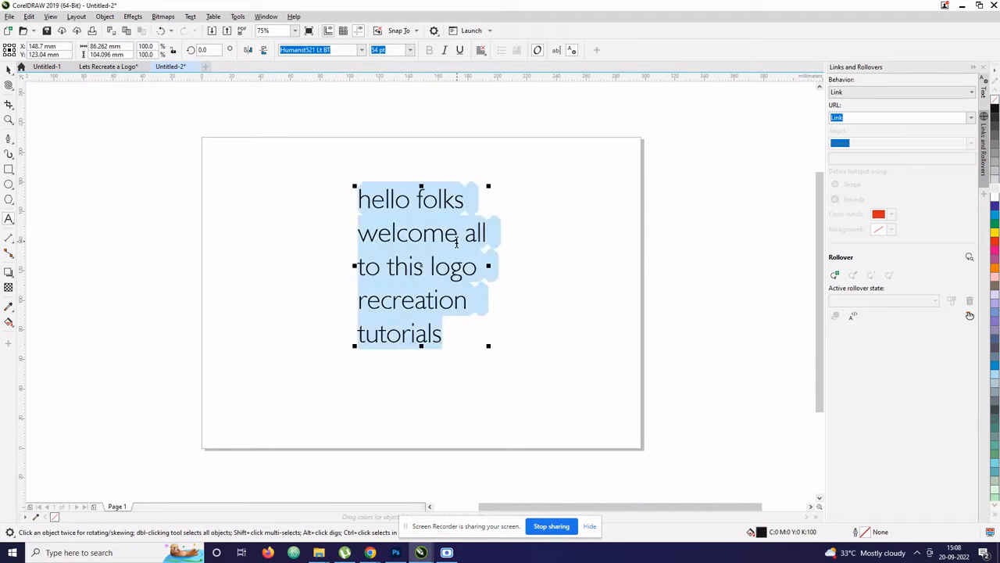
type("lets us")
key("BackSpace")
key("BackSpace")
type("u")
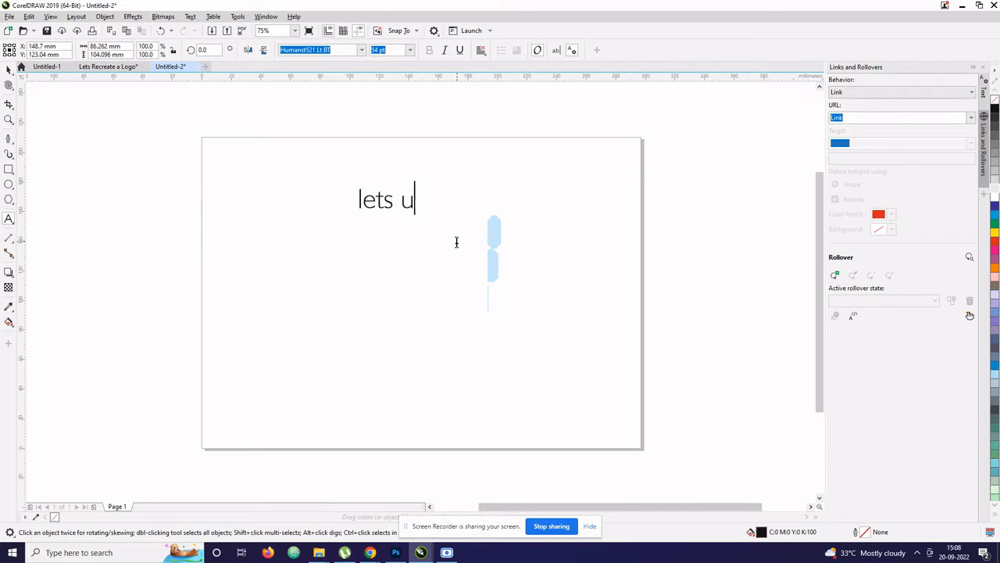
type("s jump start")
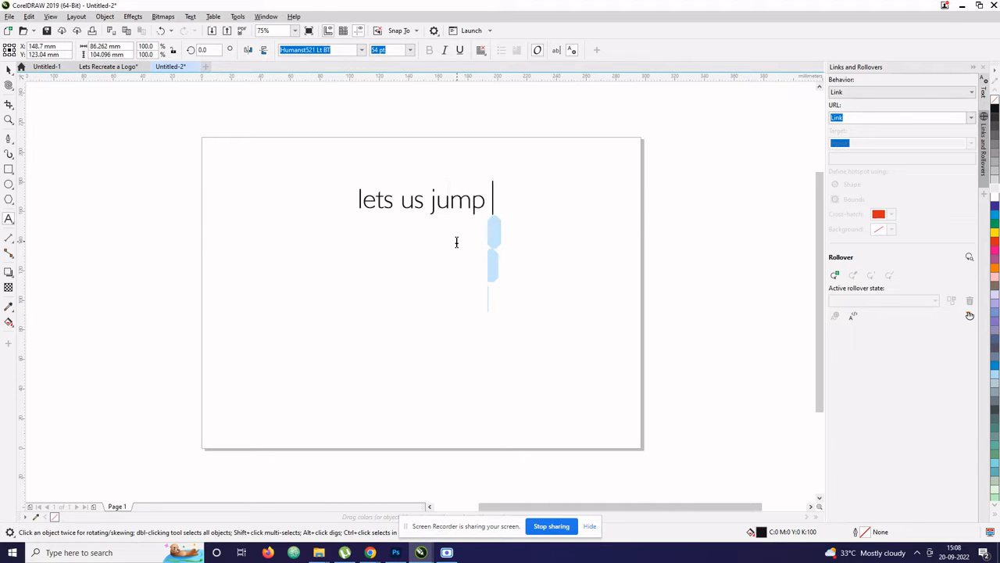
key("Return")
type("start in to this")
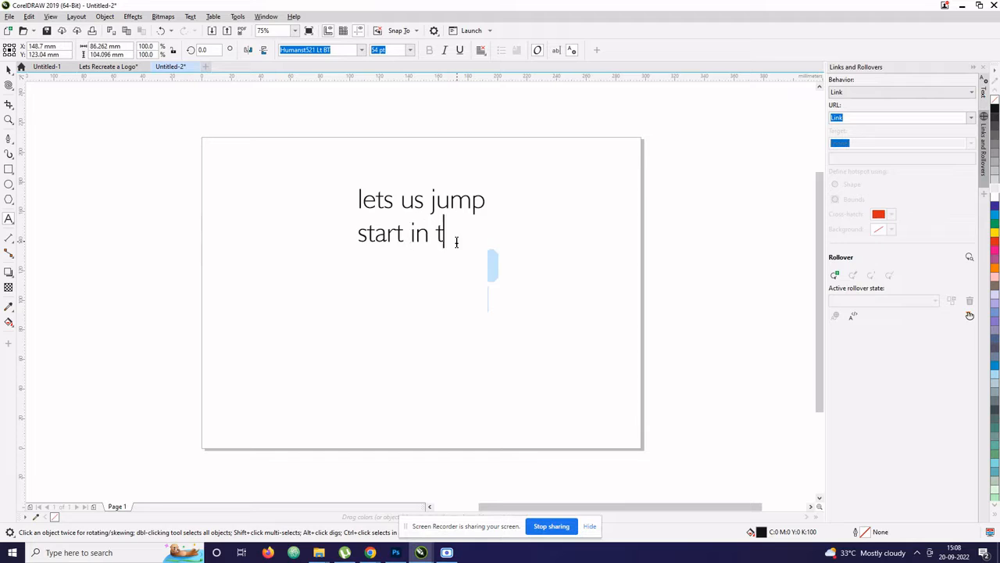
Step: Add the lines "video and learn" and "something new" to the text and centre the text object on the page
key("Return")
type("vi")
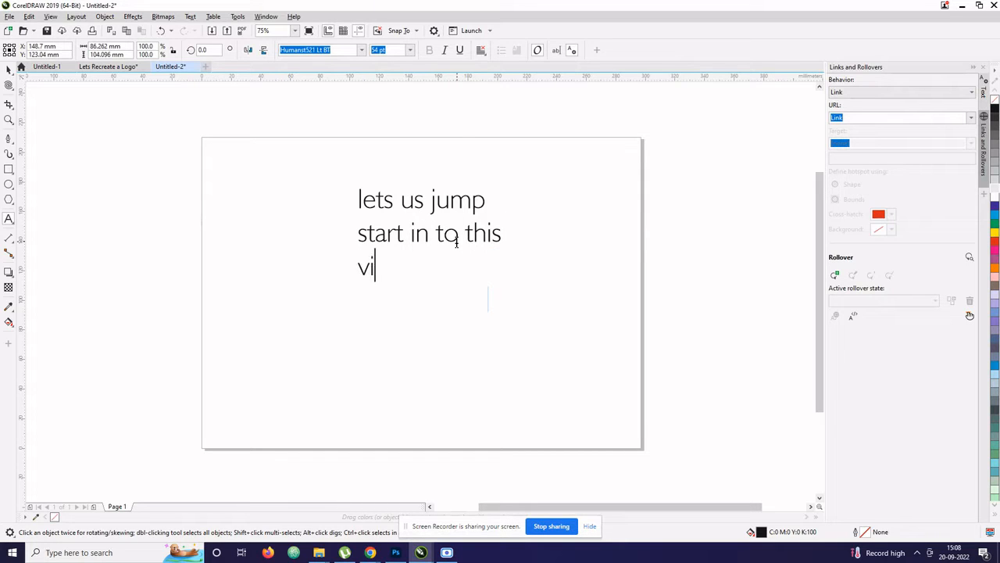
type("deo and learn")
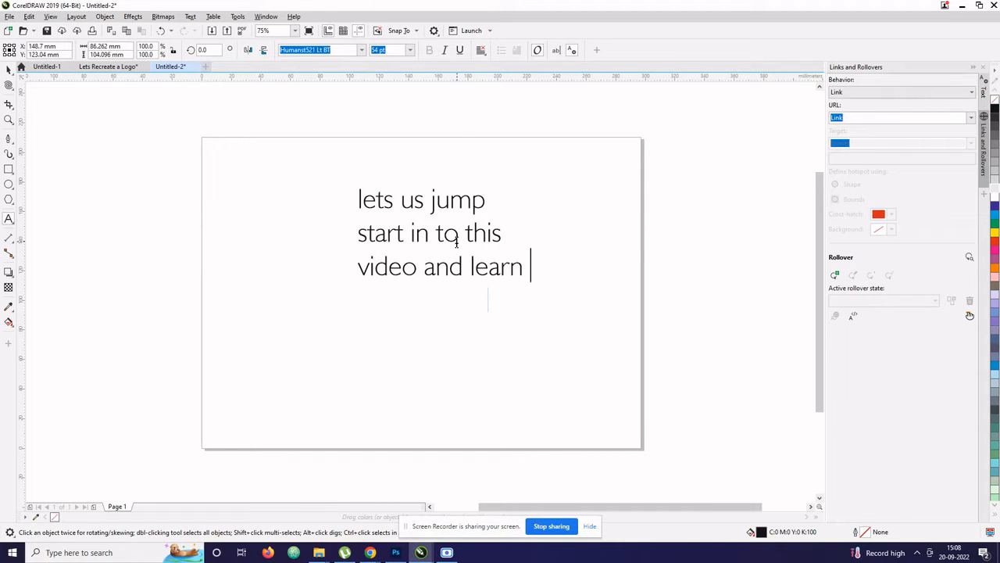
key("Return")
type("something new")
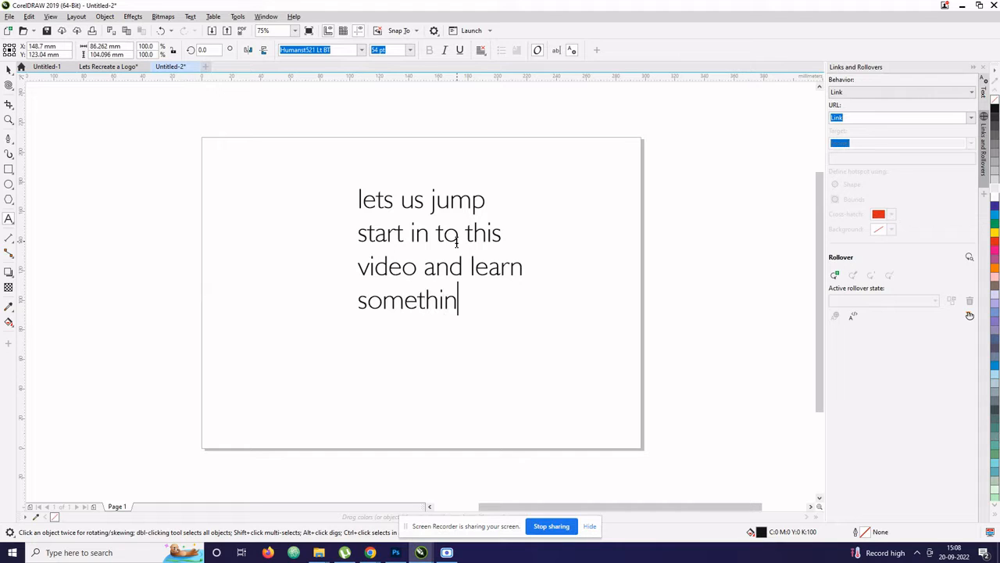
key("Return")
key("Escape")
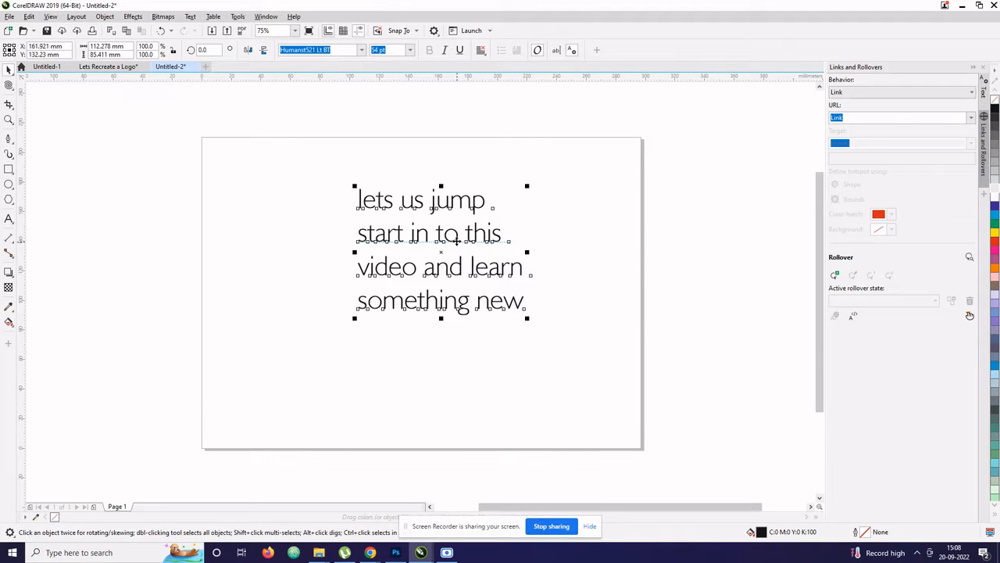
key("p")
left_click(608, 260)
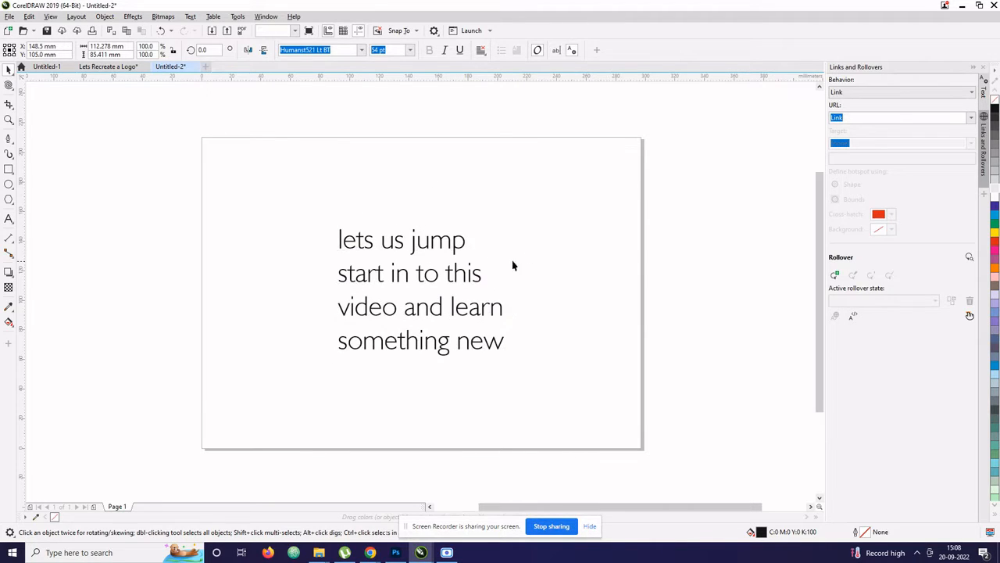
Step: Replace the whole text with "in this video" and start a second line reading "I will show"
double_click(456, 247)
key("ctrl+a")
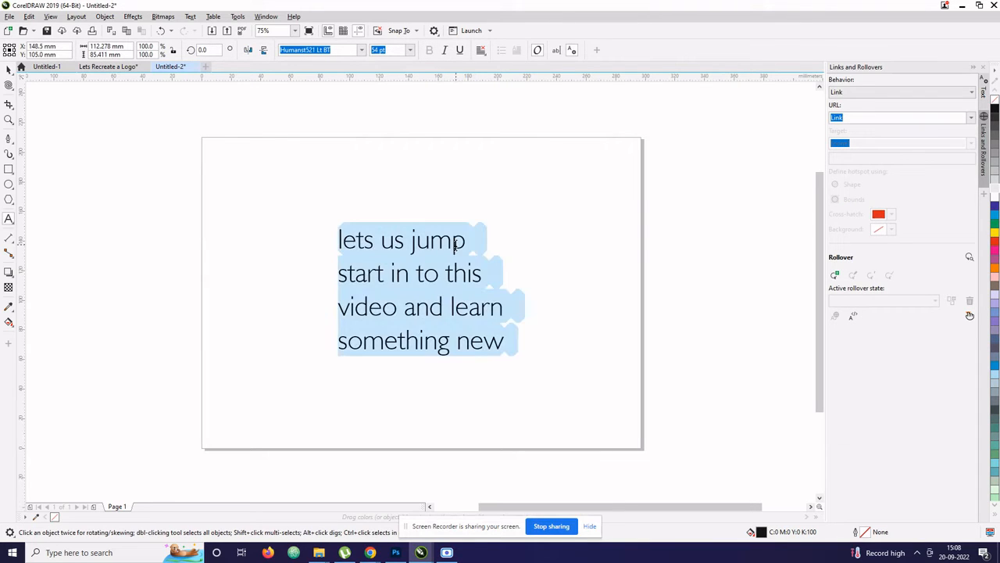
type("in this video")
key("BackSpace")
key("BackSpace")
type("s")
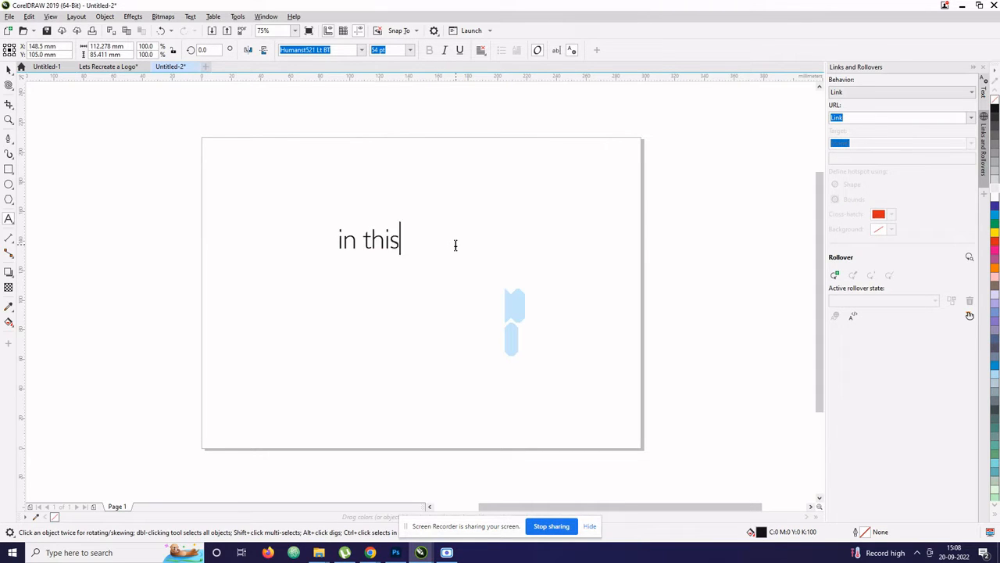
type(" video I will hos")
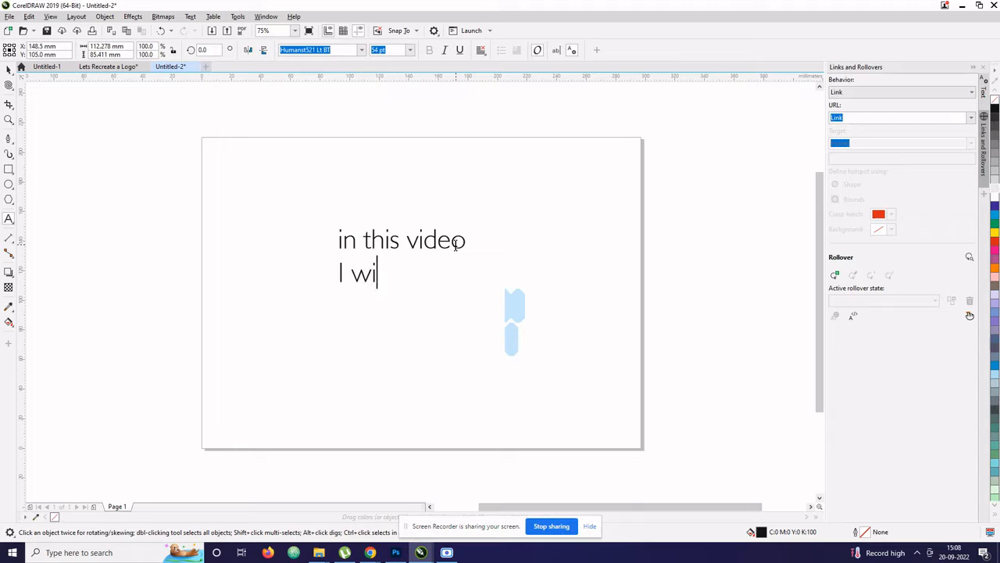
key("BackSpace")
key("BackSpace")
key("BackSpace")
type("show ")
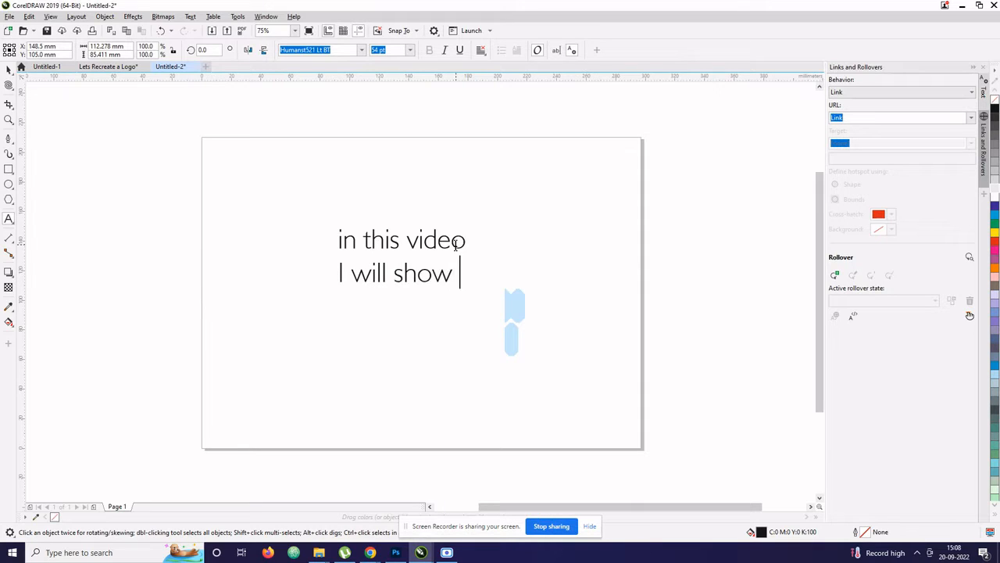
Step: Continue the text with "you" on the second line, followed by the lines "guys how to recreate" and "any popular logo"
type("you guys ho")
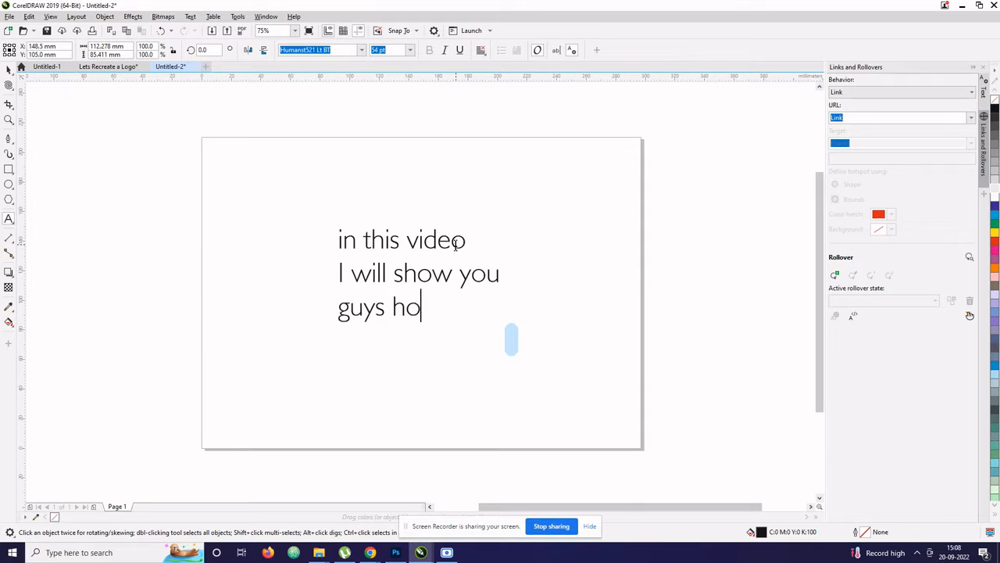
type("w to recreate")
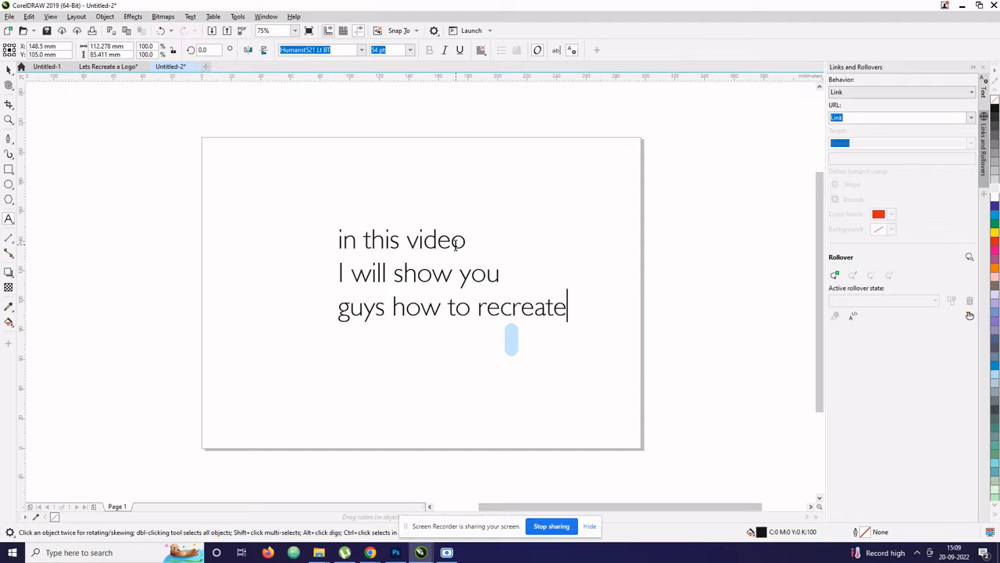
type(" a ny")
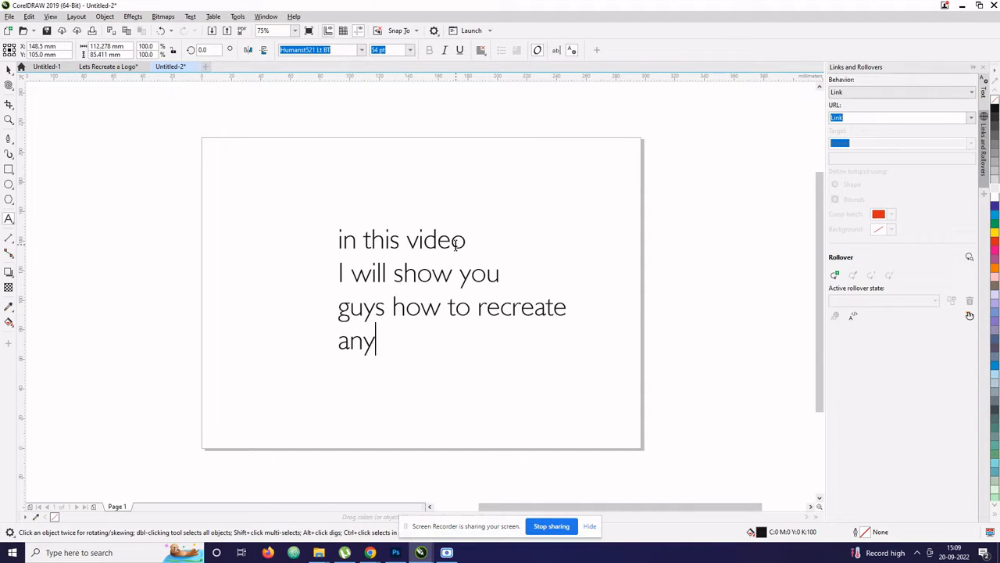
type(" popular v")
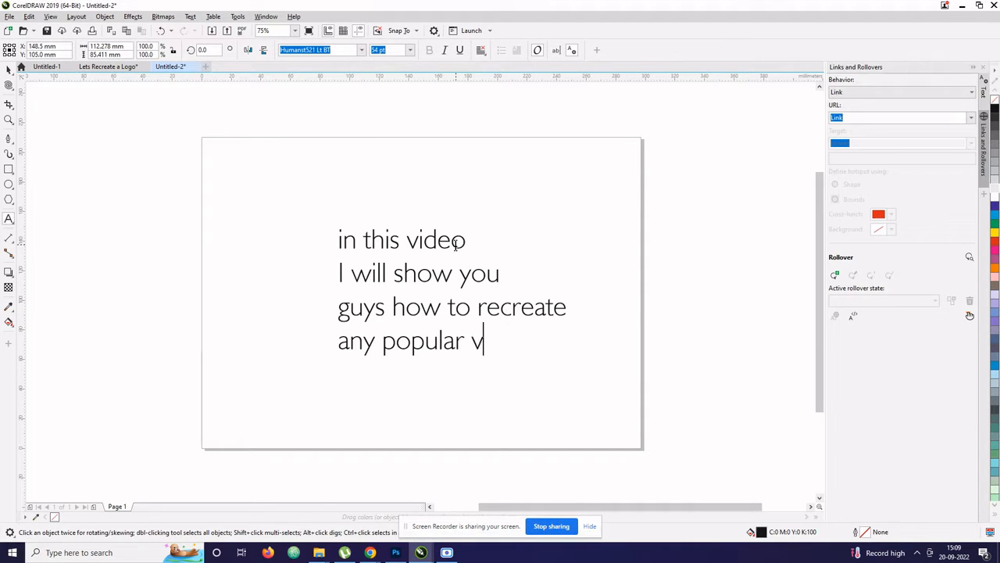
key("BackSpace")
type("logo")
Step: Add the closing lines "in few minutes using" and "corelDRAW", and centre the text object on the page
key("Return")
type("in few minu")
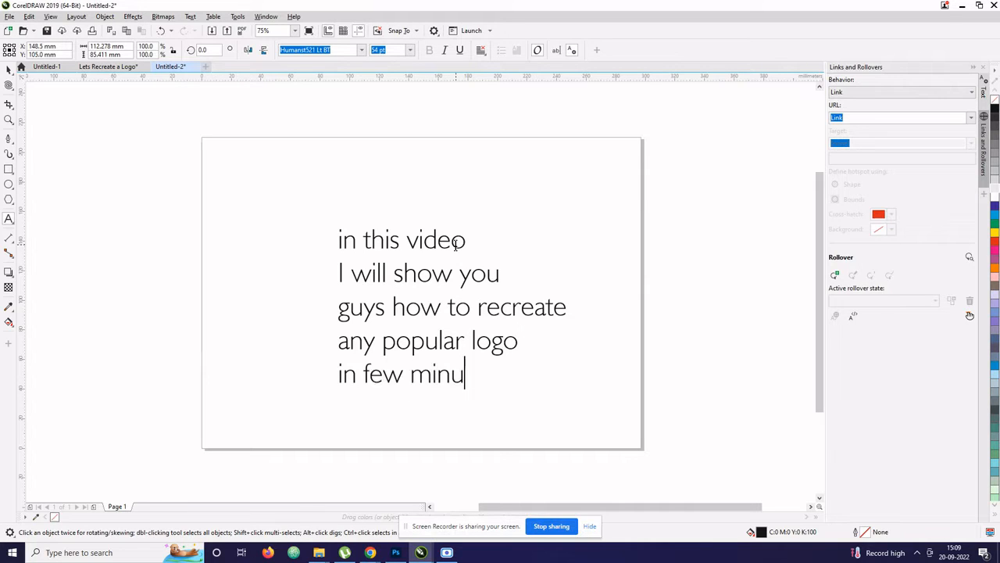
type("tes using ")
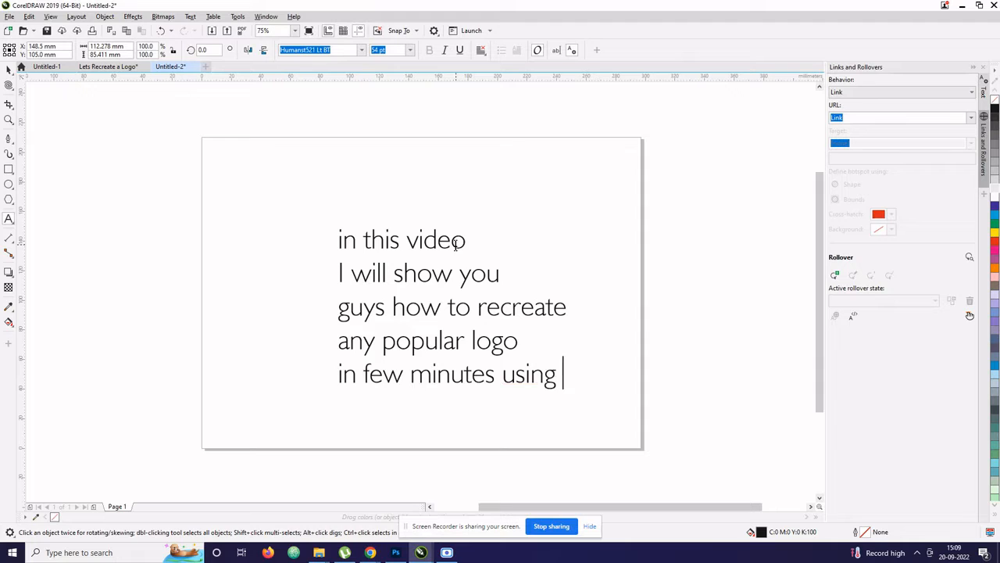
type("corel")
key("BackSpace")
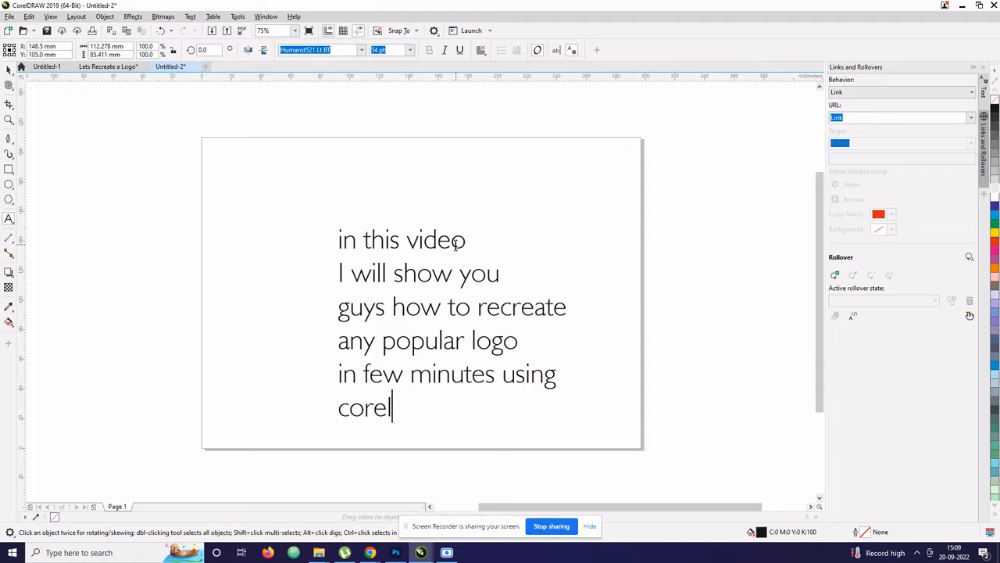
type("lDRAW")
key("Return")
key("ctrl+space")
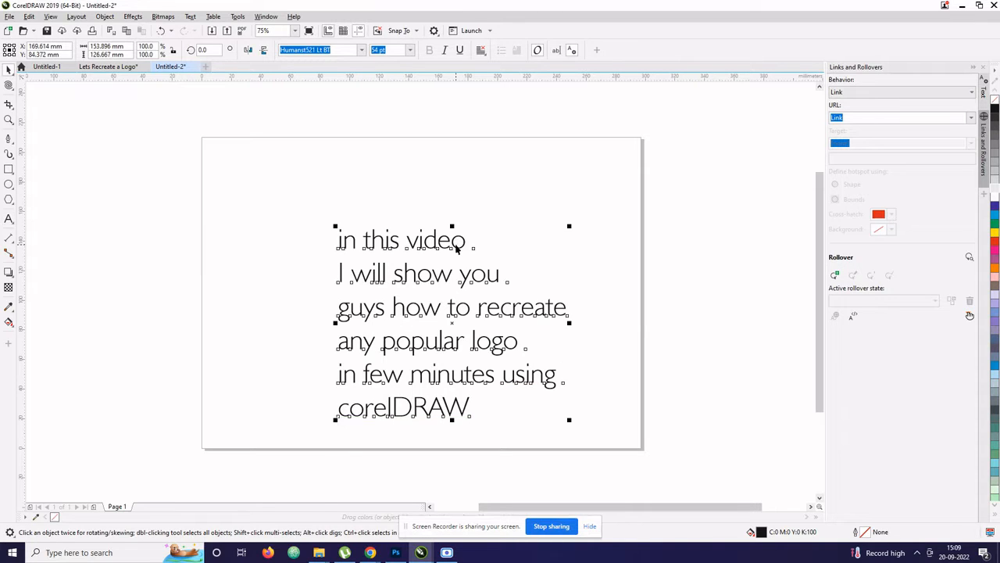
left_click(552, 226)
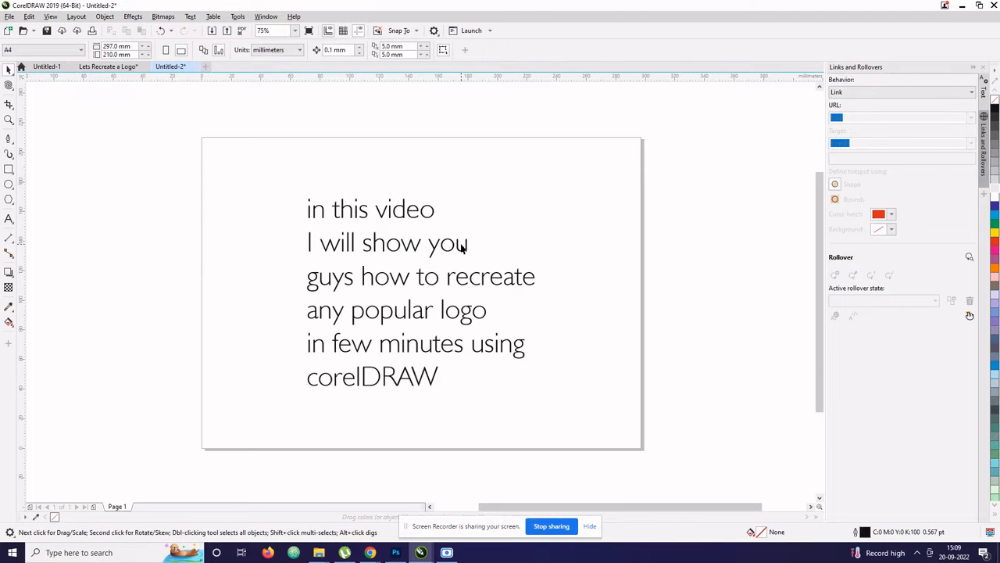
Step: Replace the whole text with the lines "as far as logo recreation" and "is concerned"
double_click(458, 249)
key("ctrl+a")
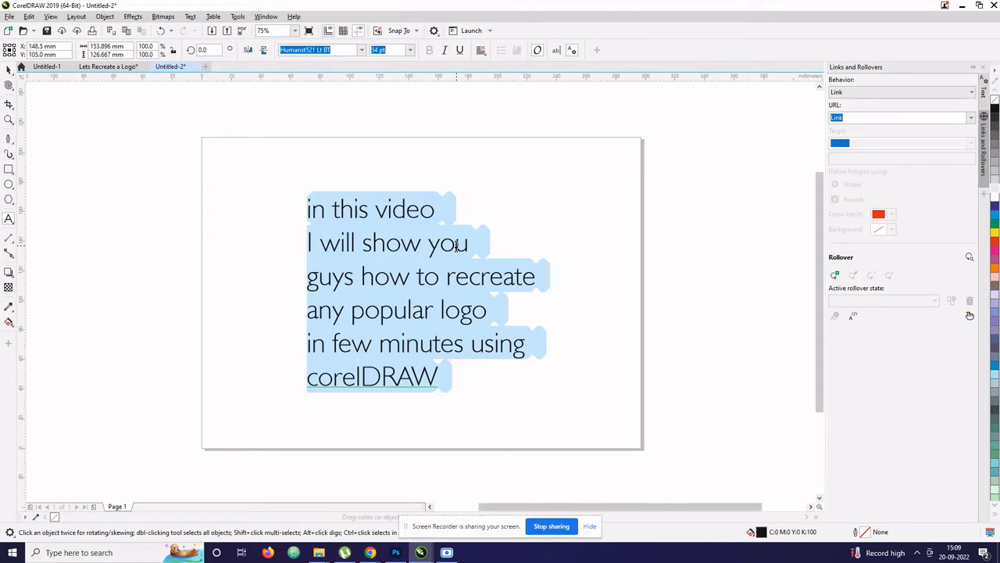
type("as far as")
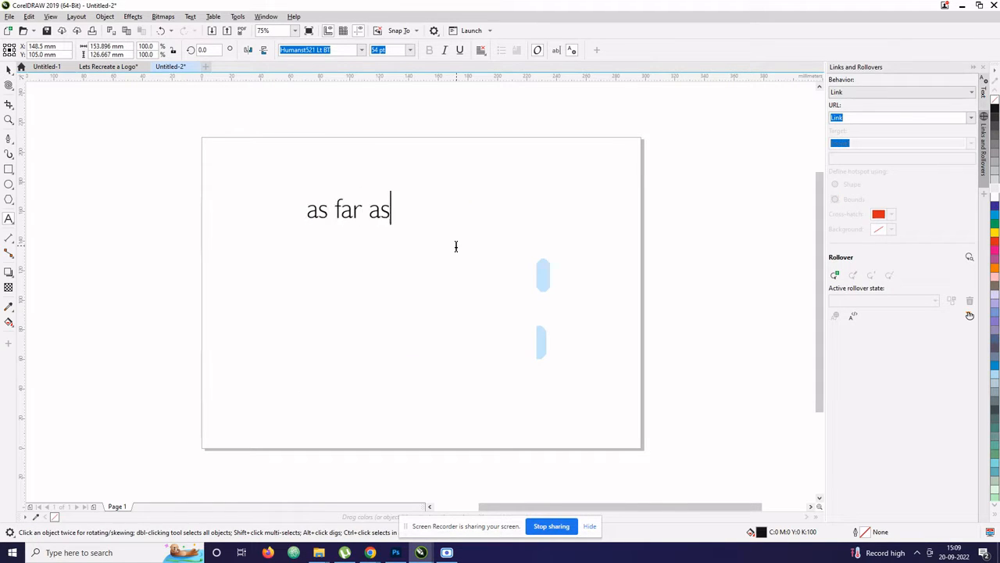
type(" logo recreation")
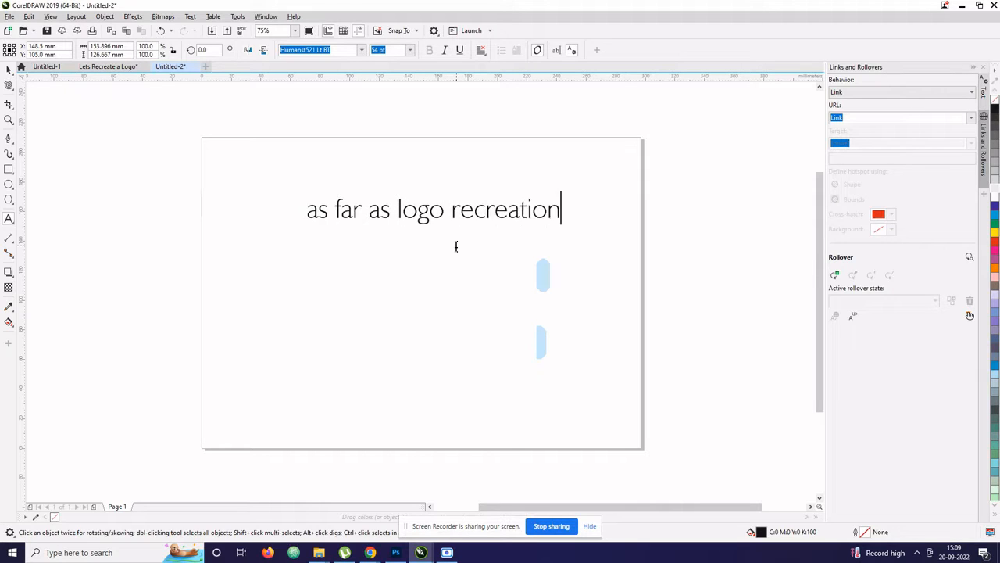
key("Return")
type("is concerned")
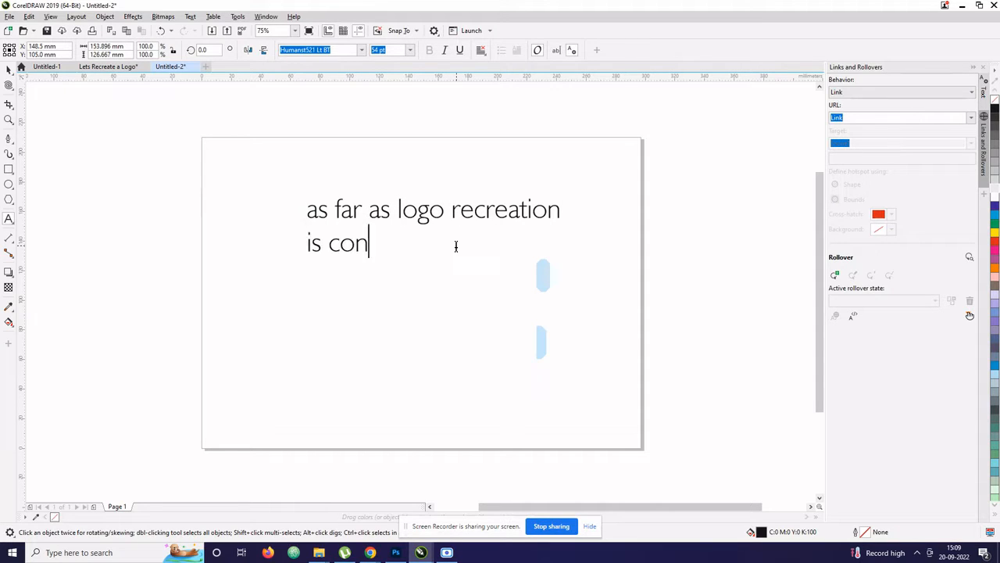
Step: Add the lines "you can use any" and "vector editing software" to the text
key("Return")
type("you ")
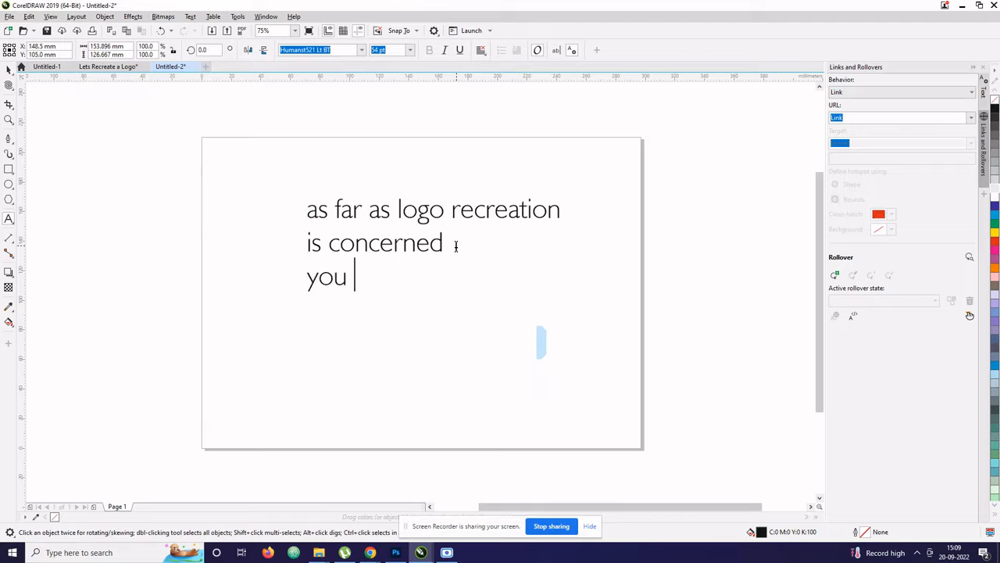
type("can use any ")
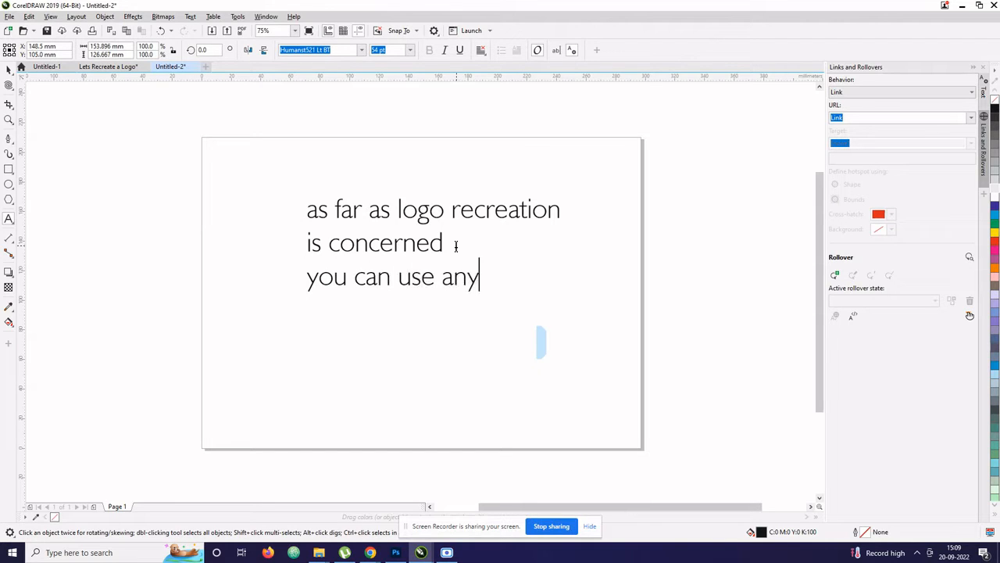
type("vector editing softe")
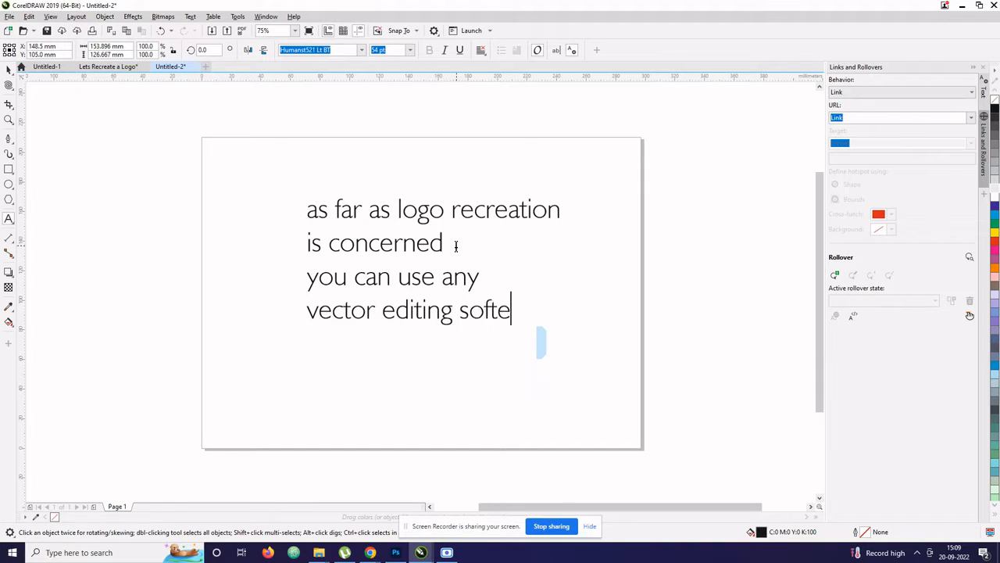
key("BackSpace")
type("ware")
key("Return")
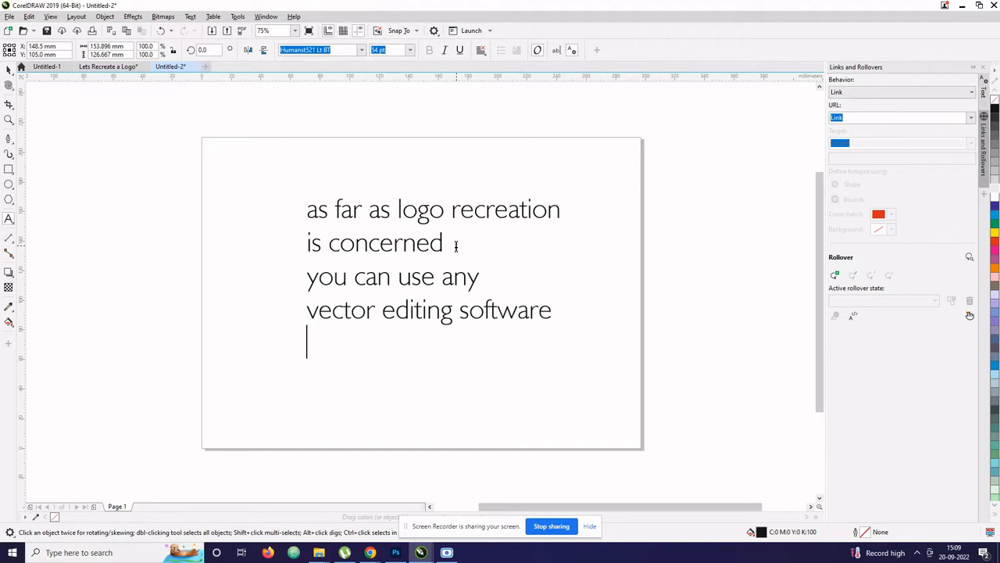
Step: Delete the text object and start a new artistic text on the page in Humanst521 Lt BT at 36 pt
key("ctrl+space")
key("Delete")
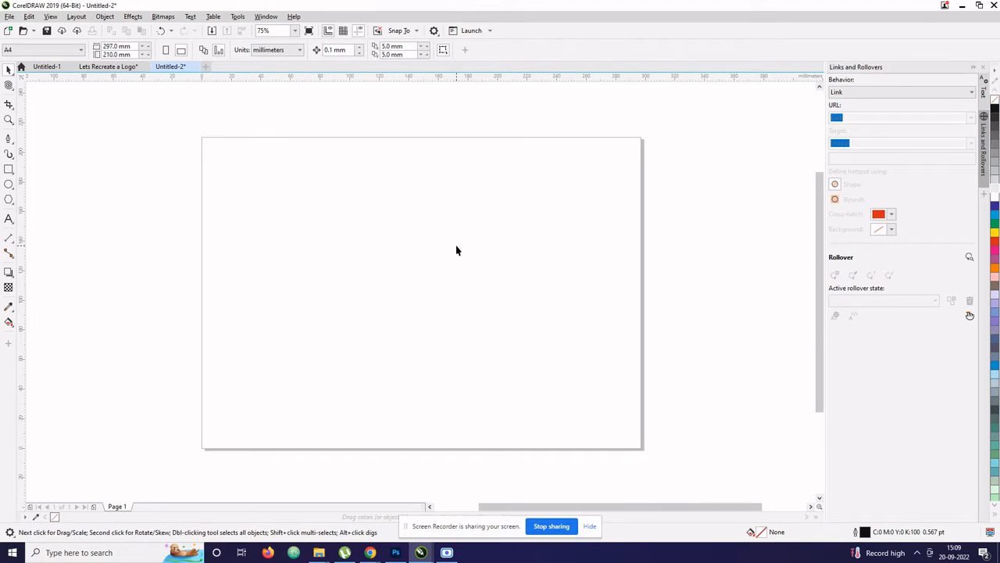
left_click(8, 219)
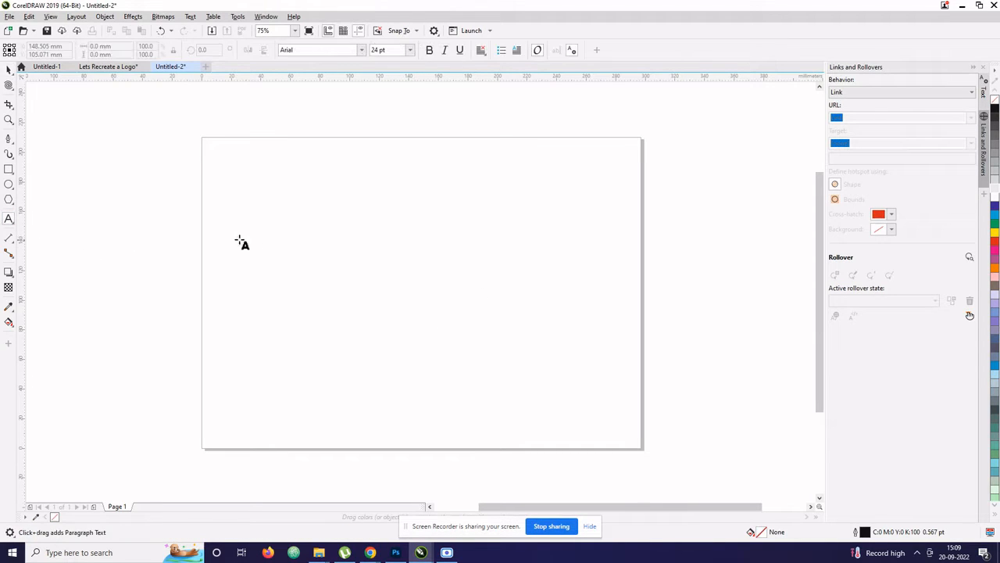
left_click(354, 232)
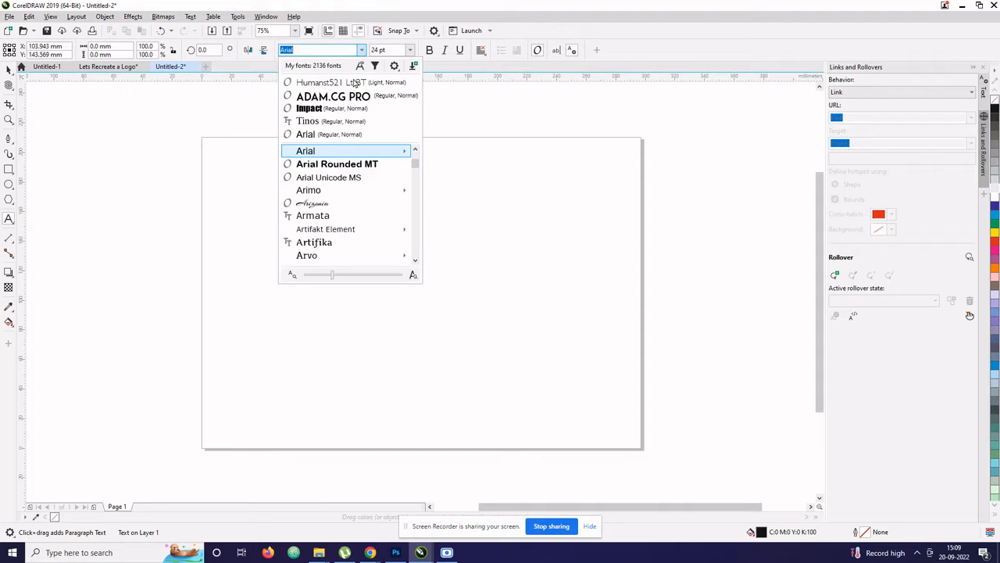
left_click(361, 50)
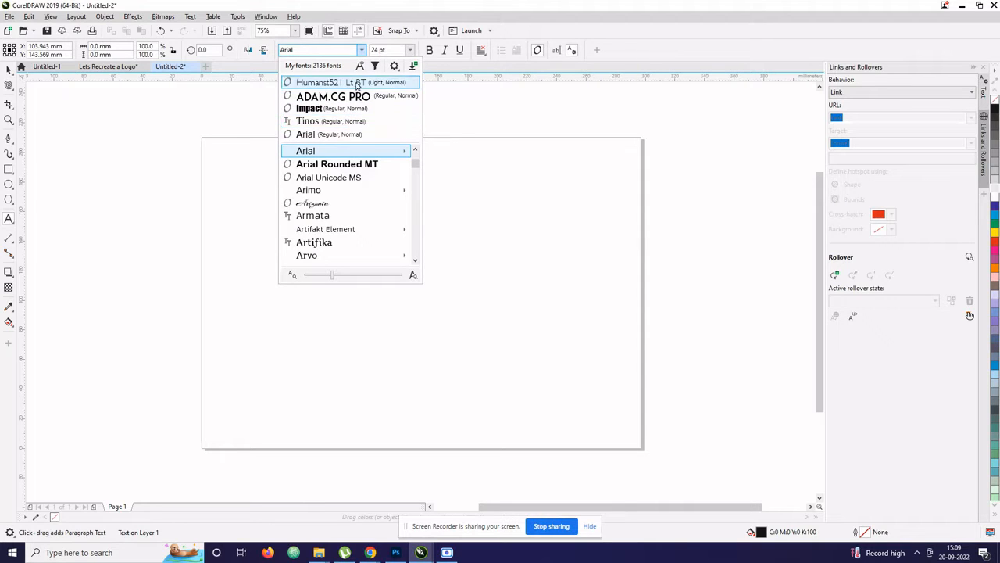
left_click(329, 82)
left_click(410, 50)
left_click(405, 179)
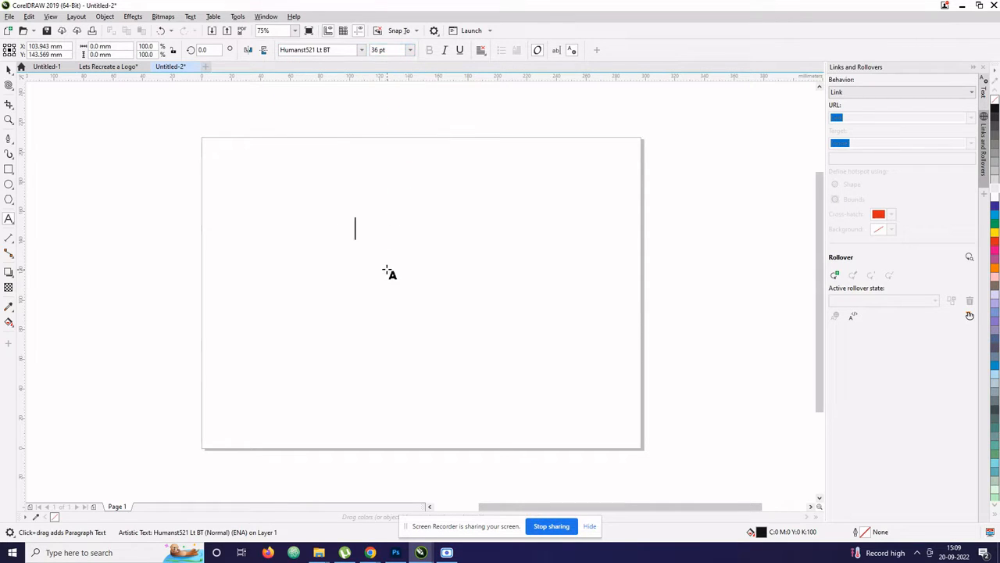
Step: Write the lines "ok lets jump start", "lets choose" and "a logo first", and centre the text object on the page
type("lets jus")
key("BackSpace")
type("mp start")
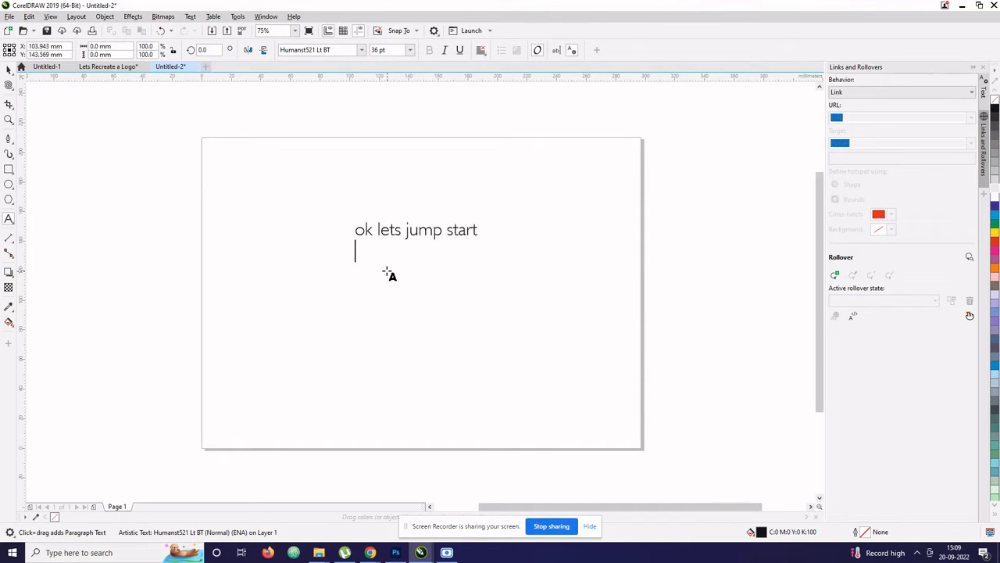
type(" lets")
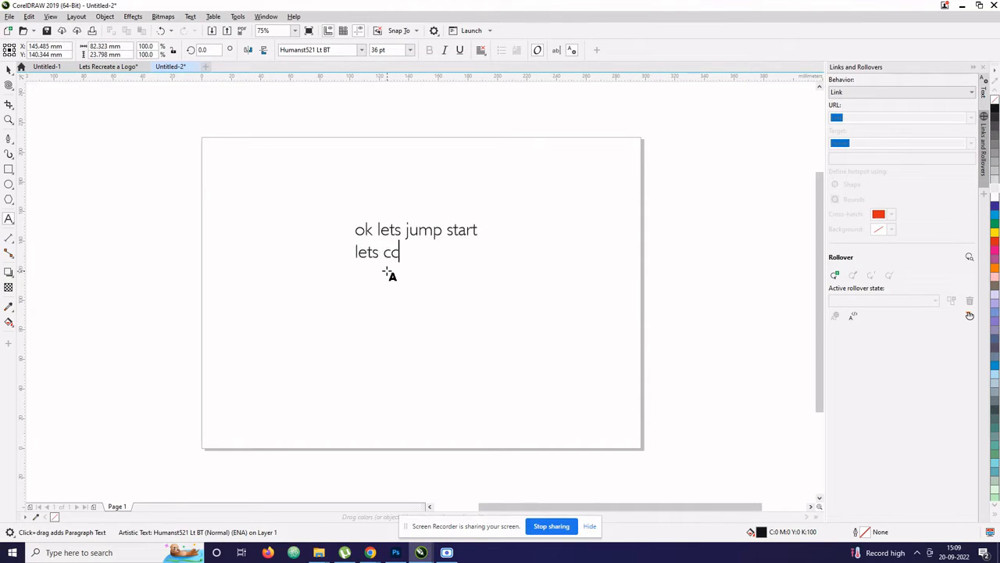
type(" choose a ")
type("logo first")
key("ctrl+space")
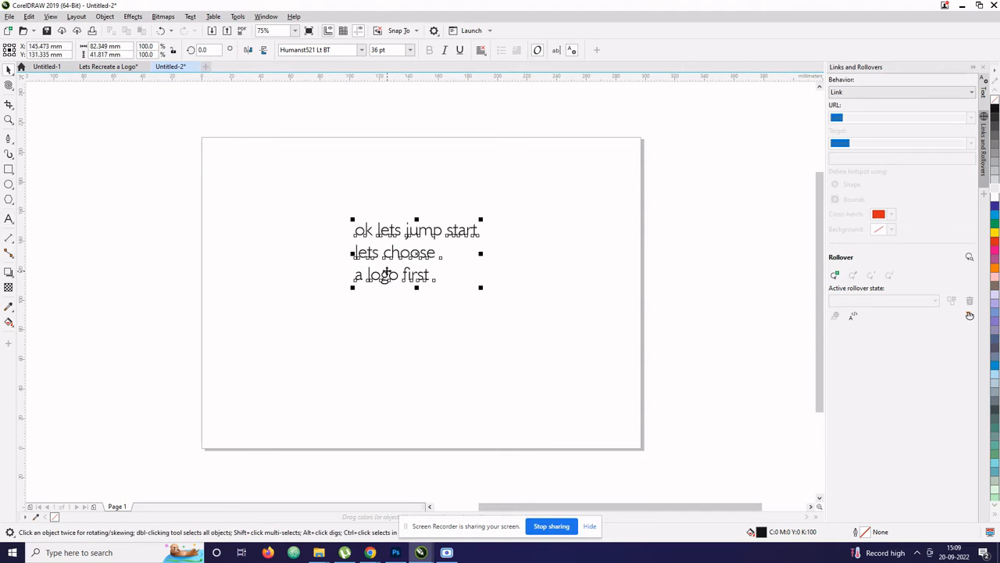
key("p")
left_click(139, 245)
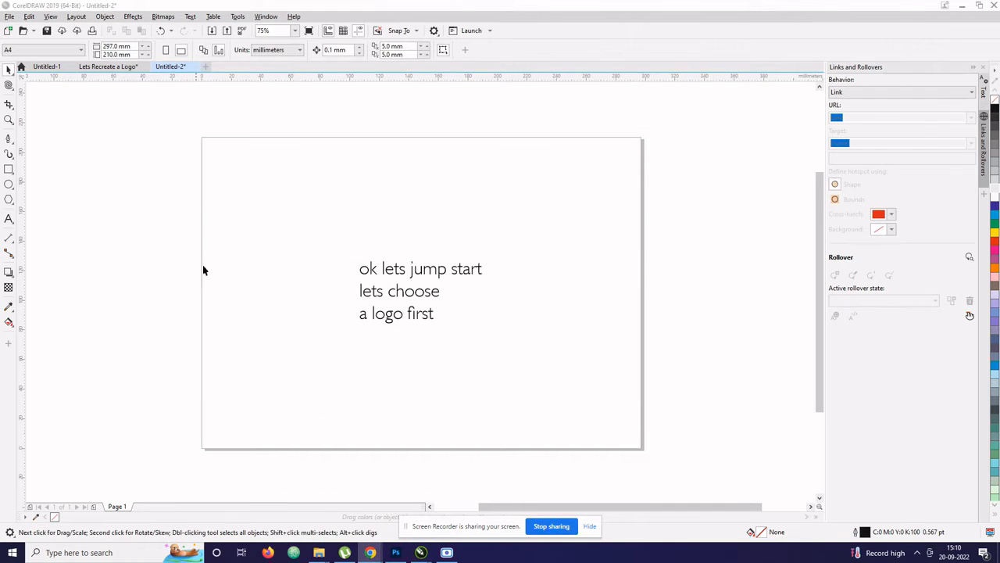
Step: Bring the image sheet of popular brand logos onto the page and position it over the centred text
key("super+Tab")
key("Escape")
key("super+d")
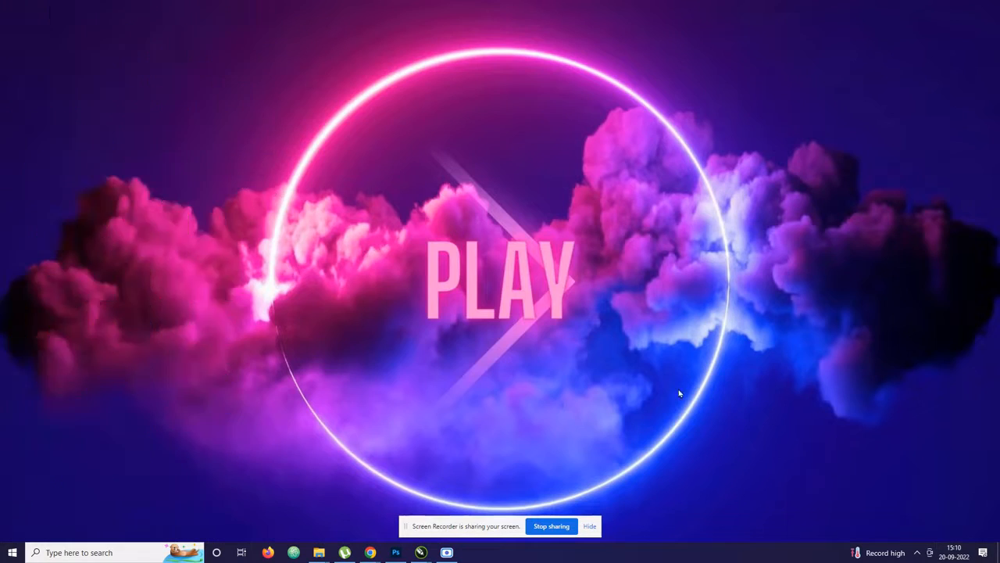
key("alt+Tab")
left_click_drag(267, 191, 450, 291)
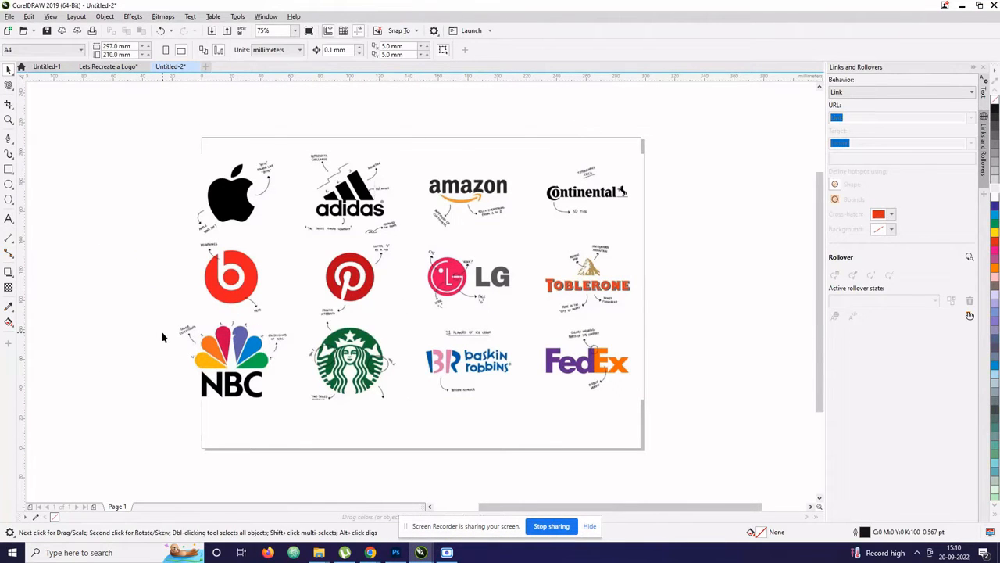
left_click_drag(250, 346, 309, 312)
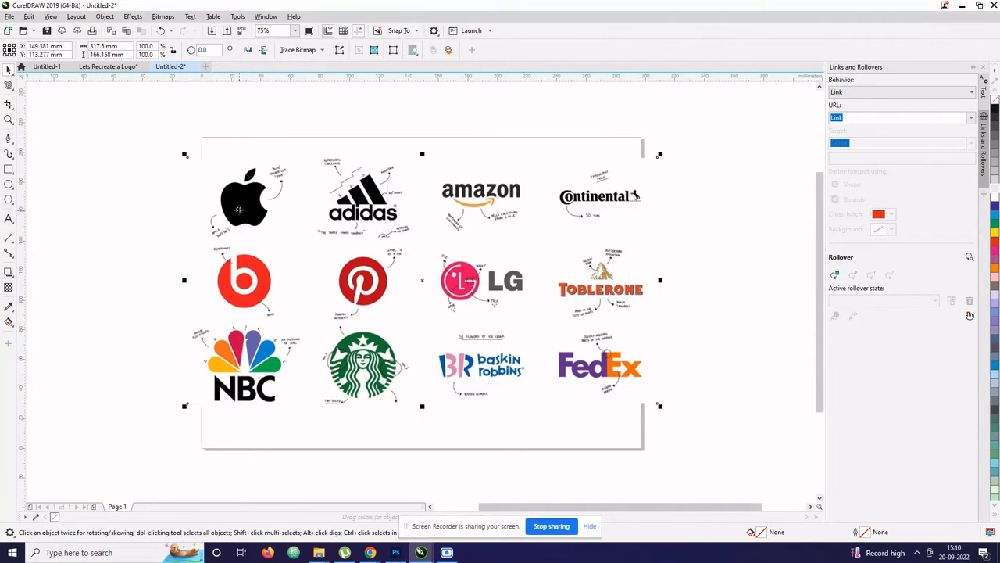
key("ctrl+v")
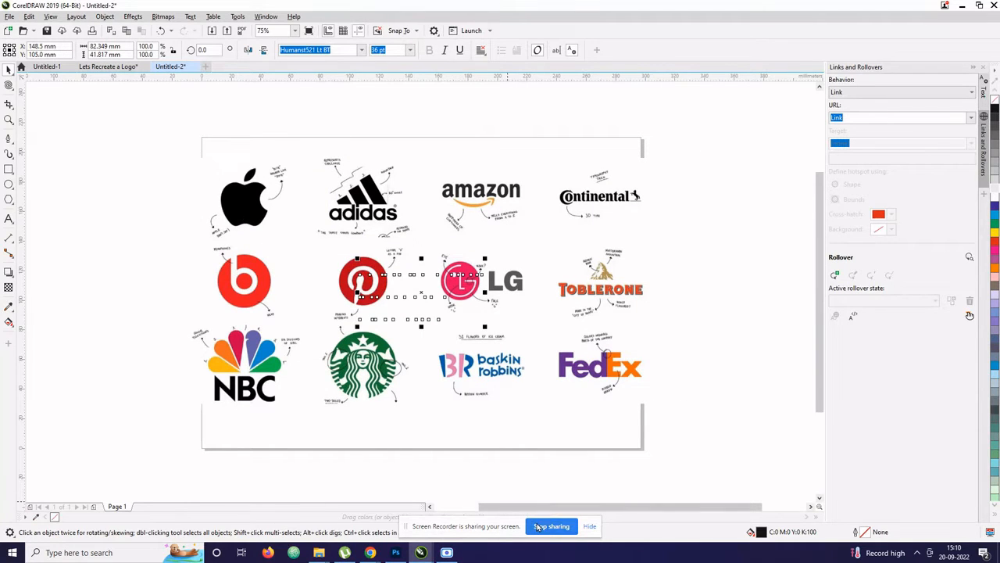
left_click(446, 552)
left_click(420, 552)
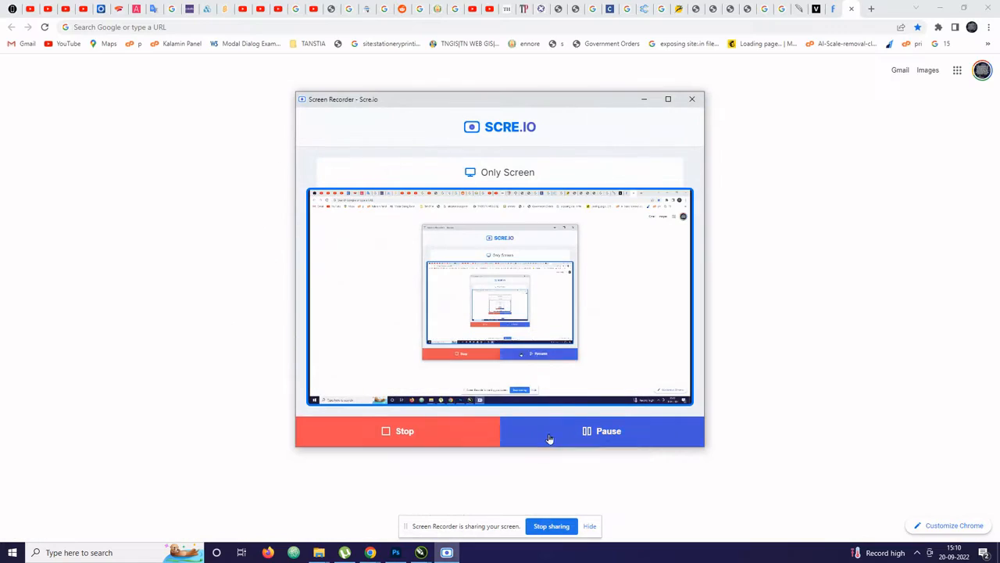
mouse_move(423, 554)
left_click(521, 500)
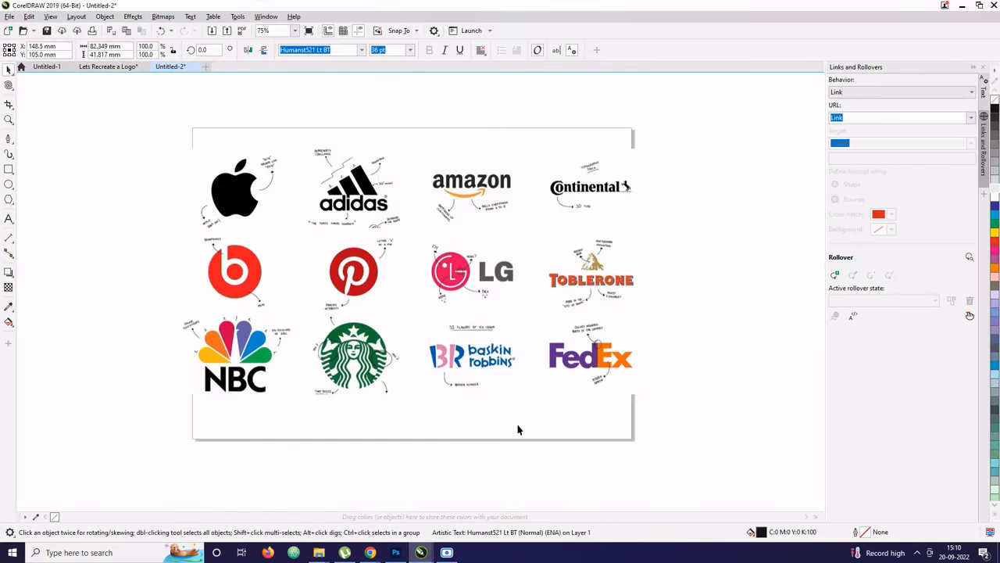
left_click(672, 297)
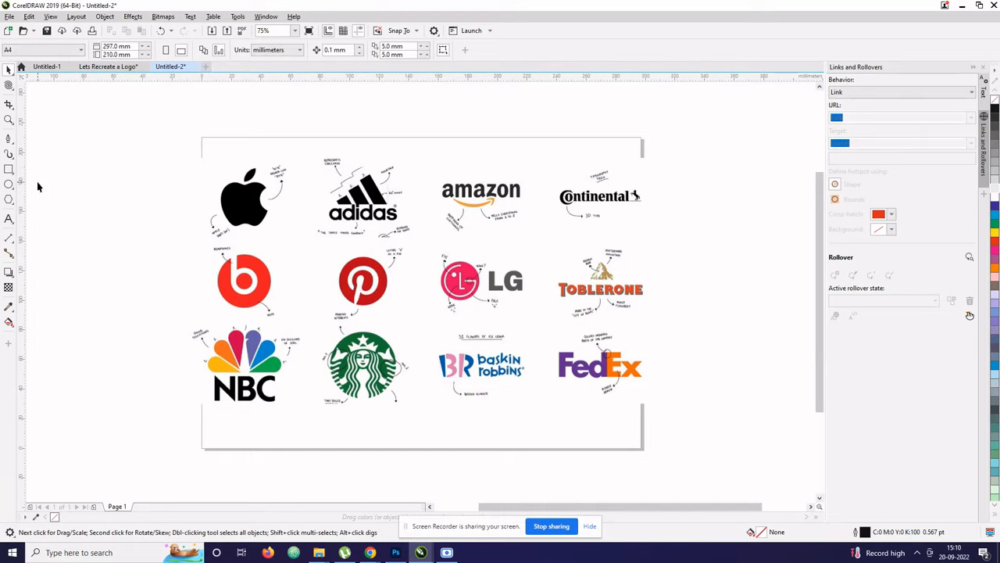
Step: Write the text "ok lets" above the page and move it closer to the page's upper edge
left_click(8, 218)
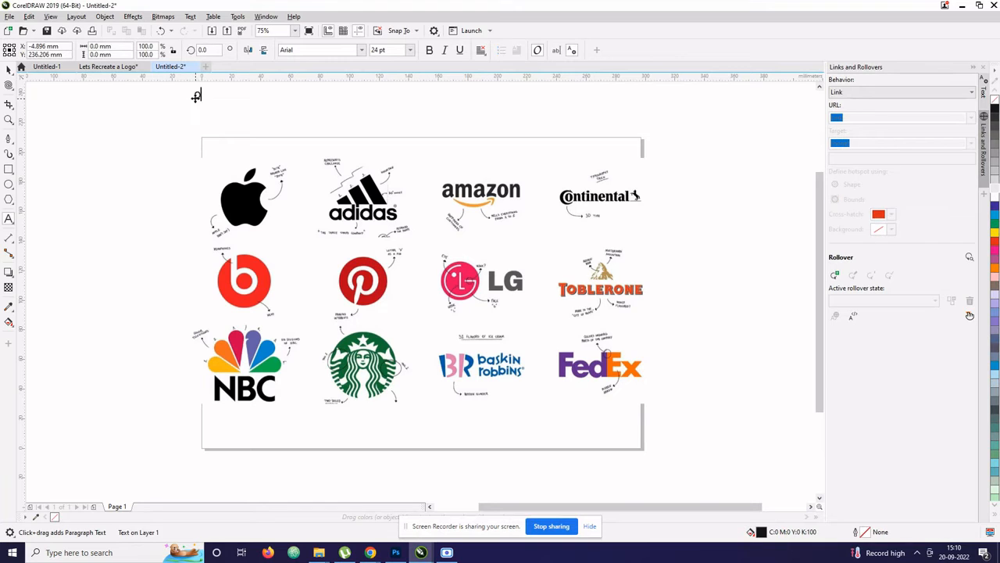
type("pk lets")
key("ctrl+space")
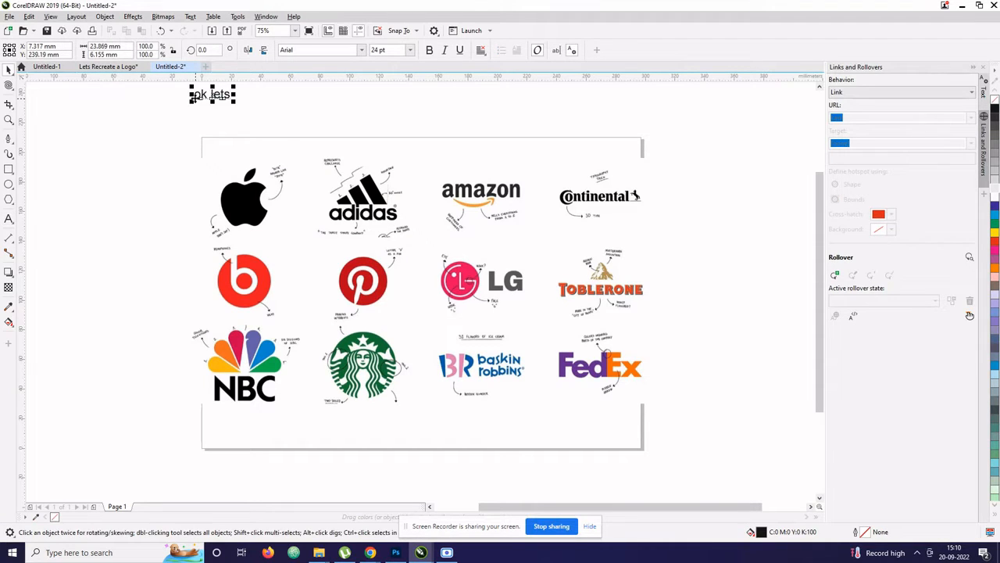
left_click_drag(196, 98, 293, 118)
left_click(396, 115)
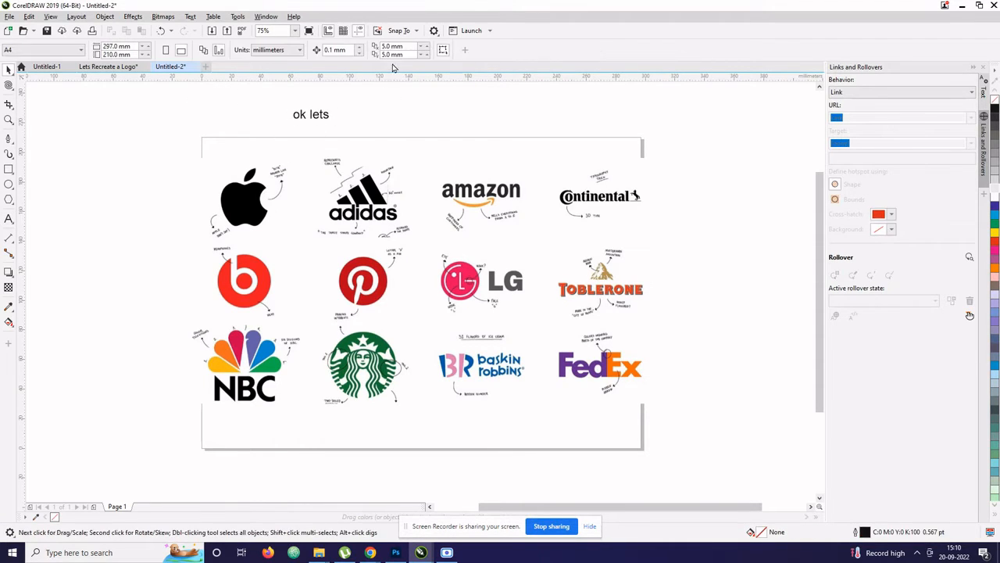
Step: Set the document's default font for paragraph text to Humanst521 Lt BT
left_click(9, 218)
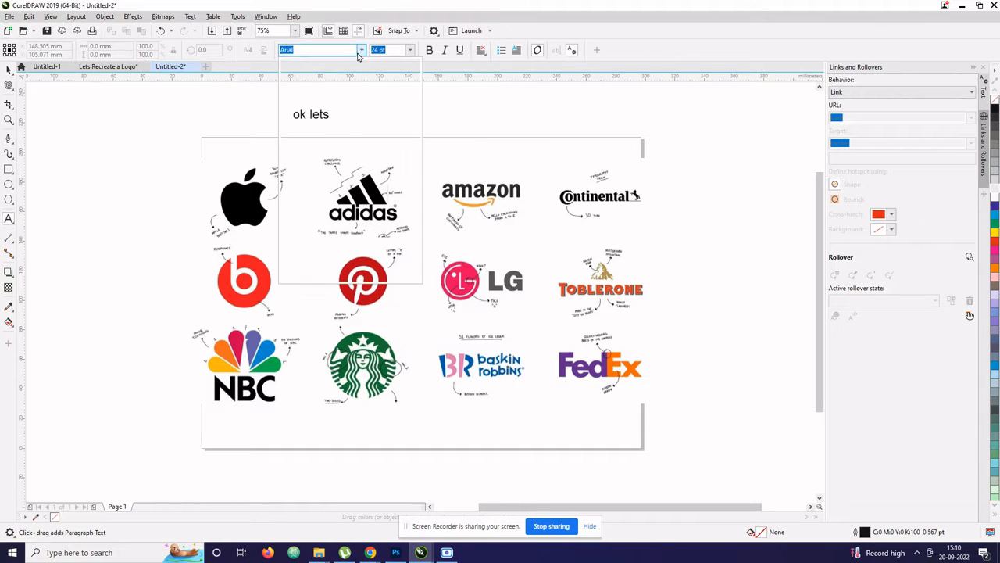
left_click(361, 50)
left_click(362, 81)
left_click(389, 52)
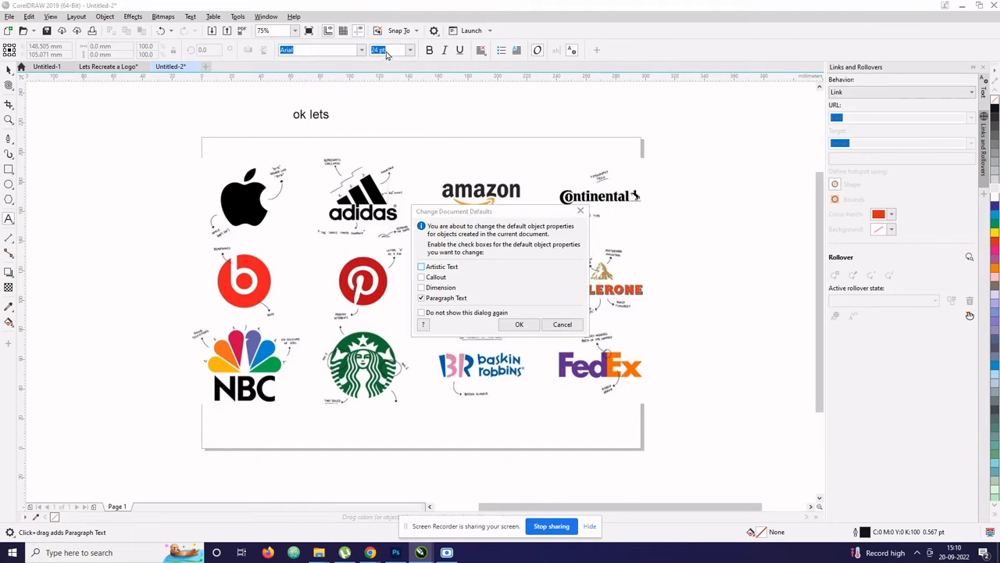
left_click(519, 324)
Step: Set the document's default text size to 36 pt for artistic and paragraph text
left_click(387, 49)
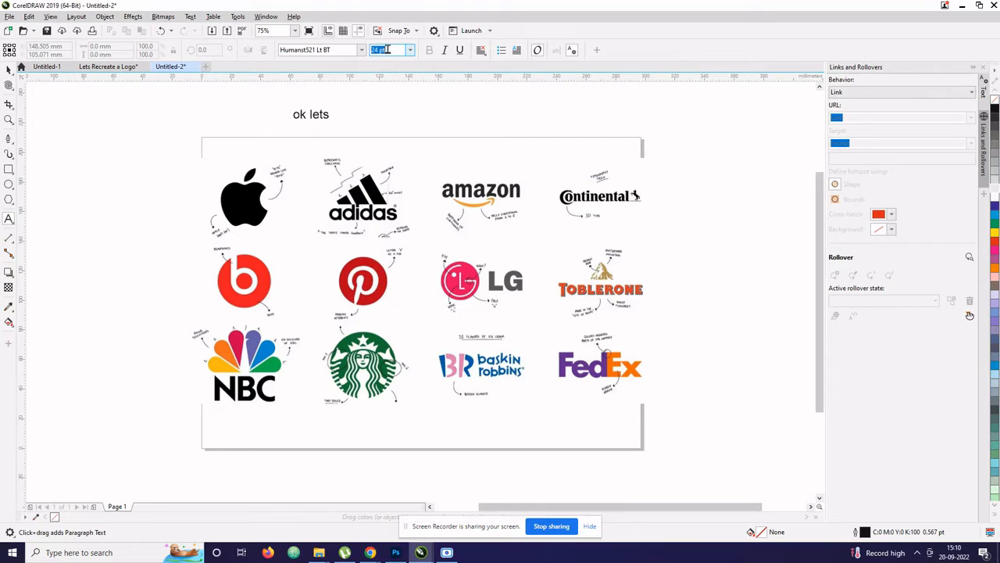
type("36")
key("Return")
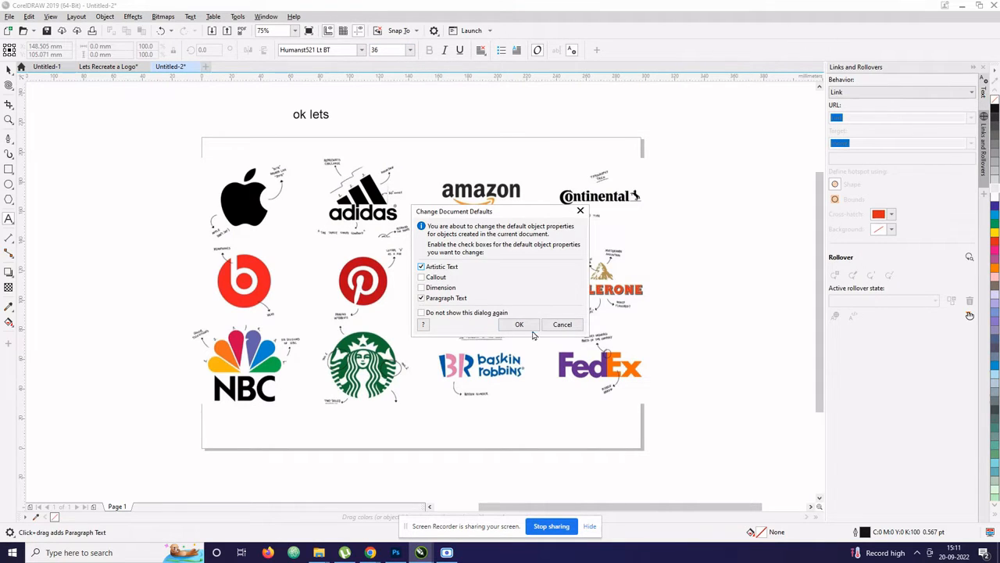
left_click(531, 329)
Step: Delete the "ok lets" text above the page
key("ctrl+a")
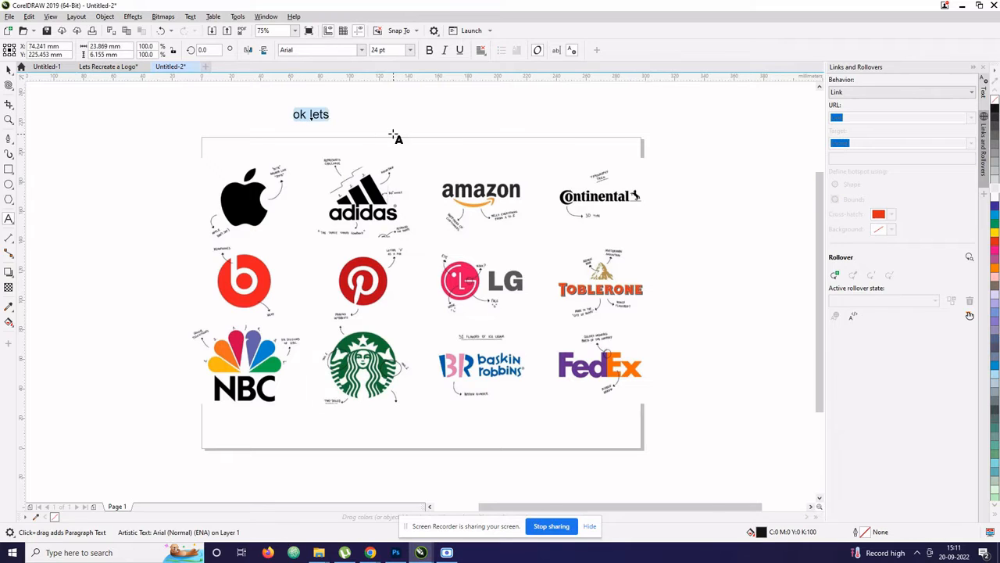
key("BackSpace")
key("Escape")
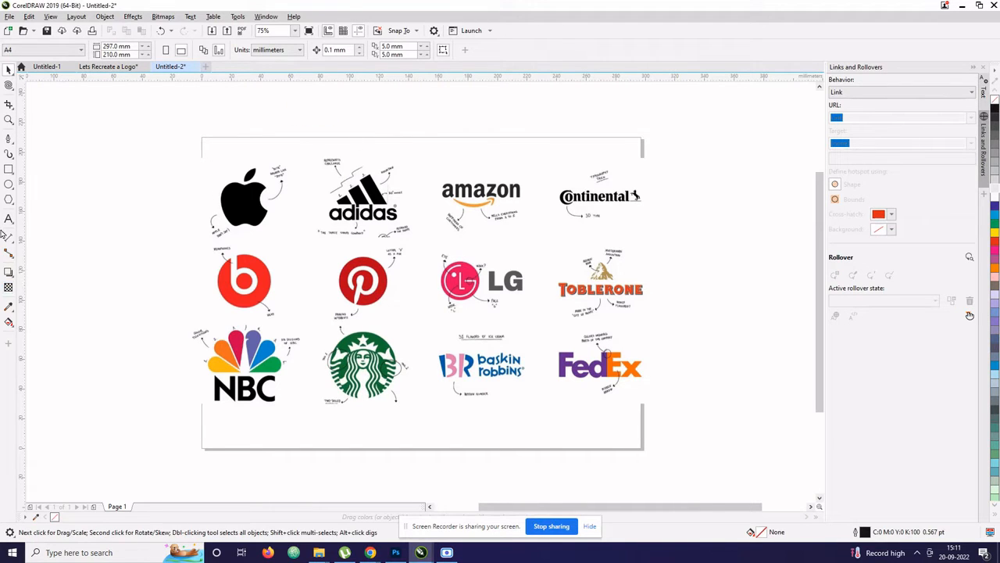
Step: Write the text "let us choose the most simplest first" above the page
left_click(9, 219)
left_click(279, 121)
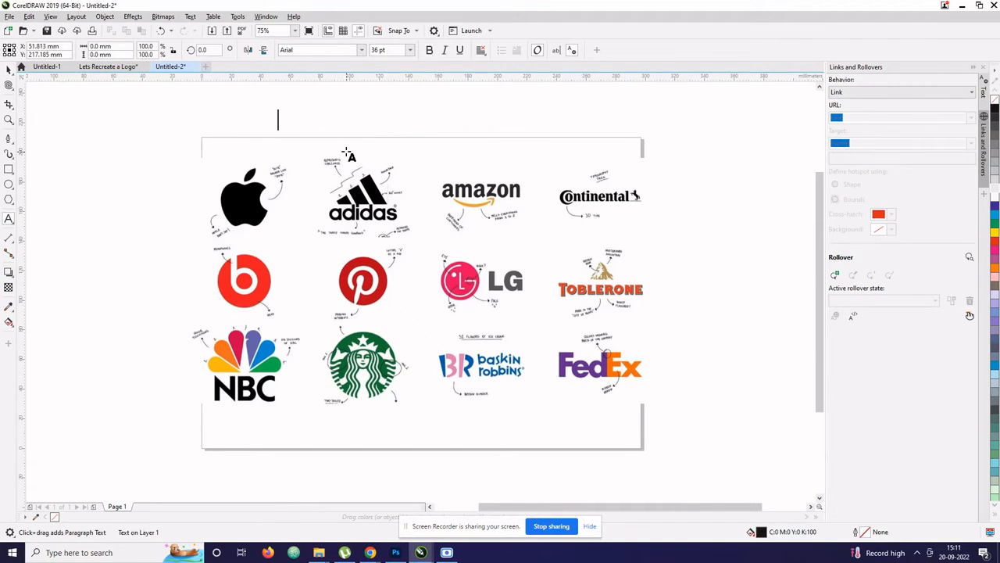
type("let us choos")
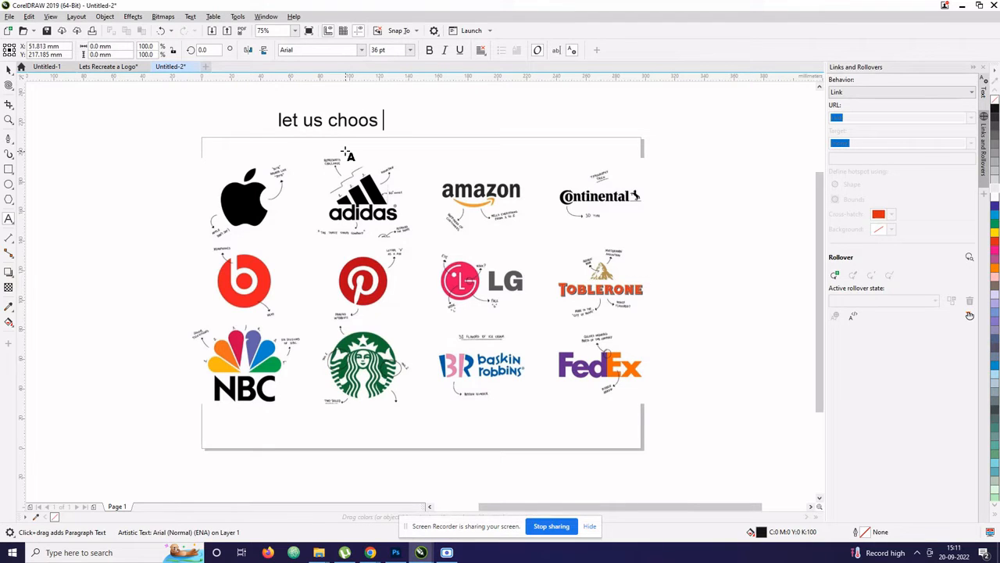
type("e the most s")
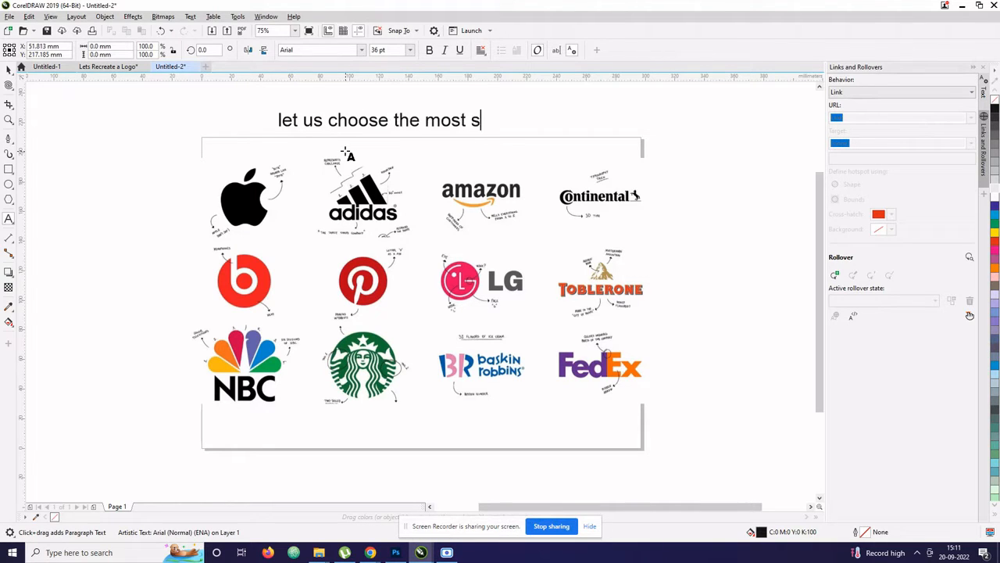
type("implete")
key("BackSpace")
type("st first")
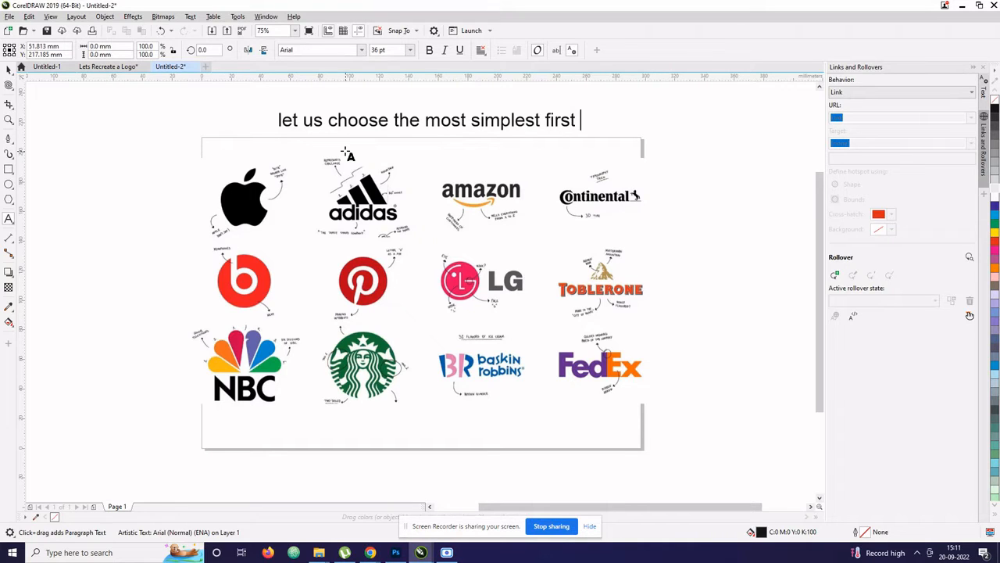
key("ctrl+space")
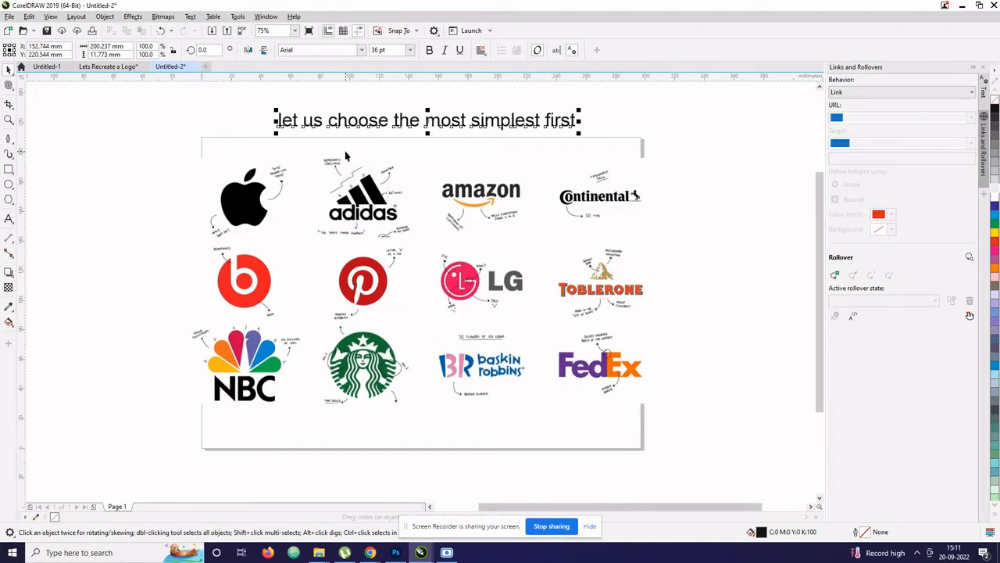
Step: Add a second page after the first and paste a copy of the logo sheet onto it
left_click(476, 260)
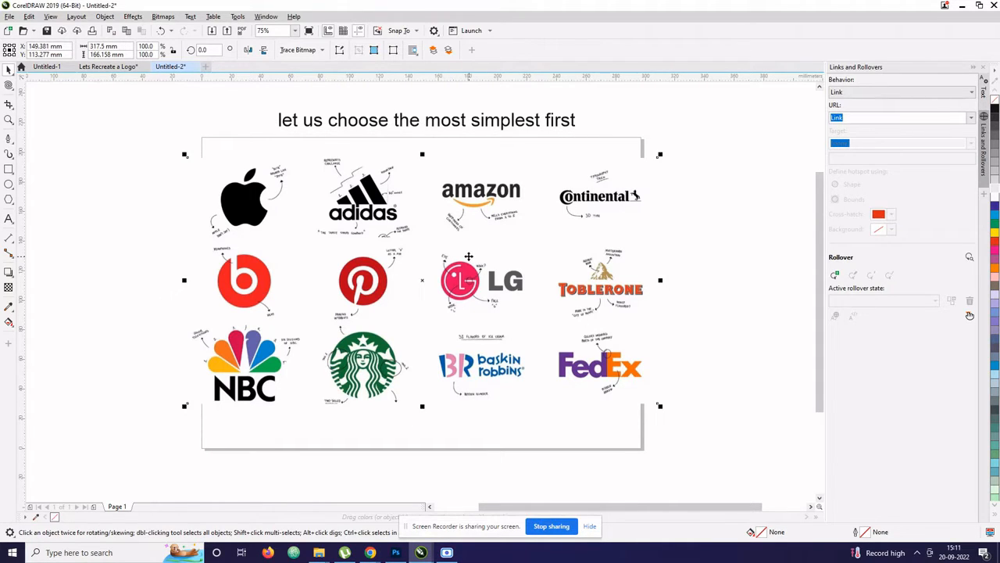
key("Page_Down")
key("Return")
key("ctrl+v")
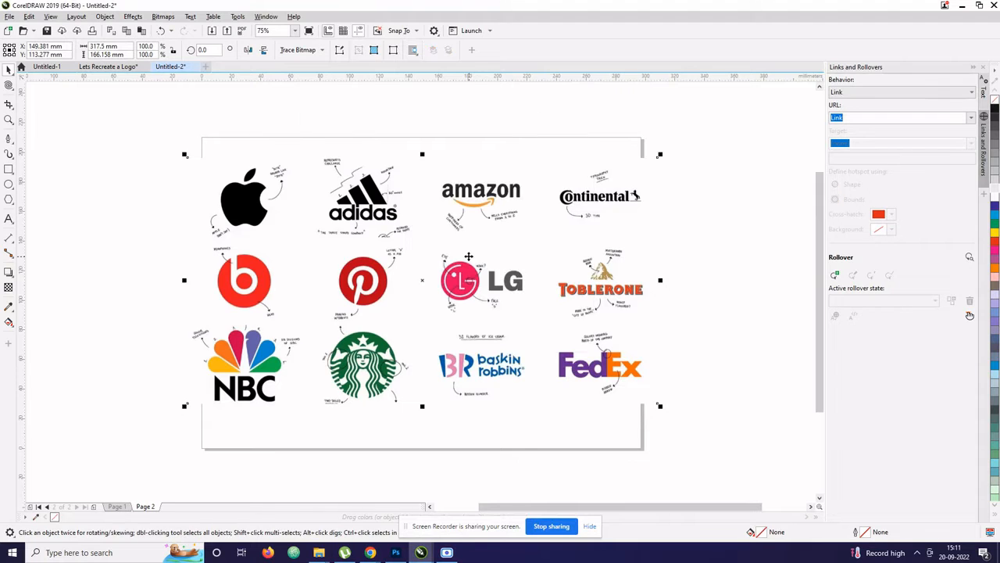
Step: Clear the logo sheet from page 2 and write "yey it will be adidas" on the page
key("Delete")
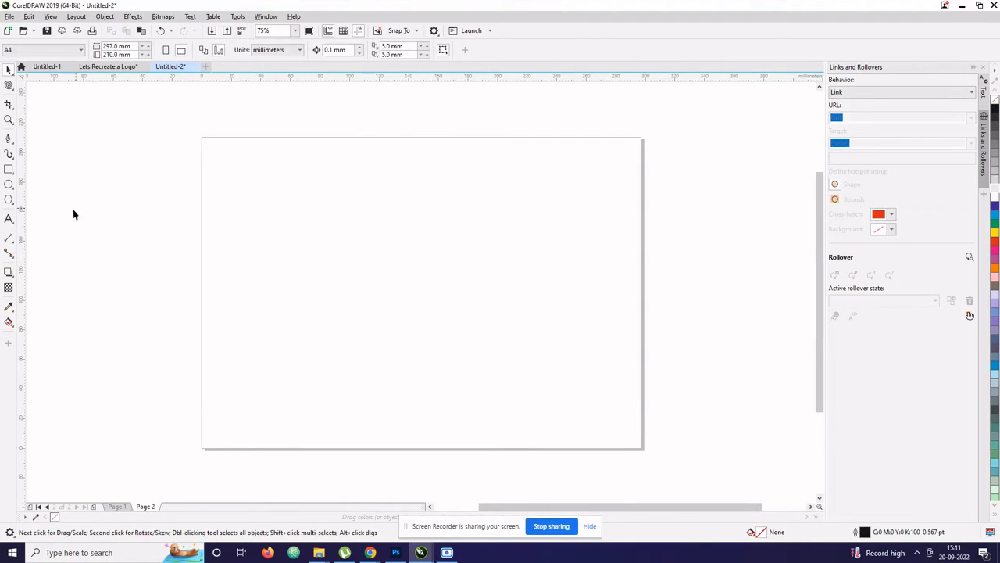
left_click(8, 219)
left_click(305, 208)
type("ye")
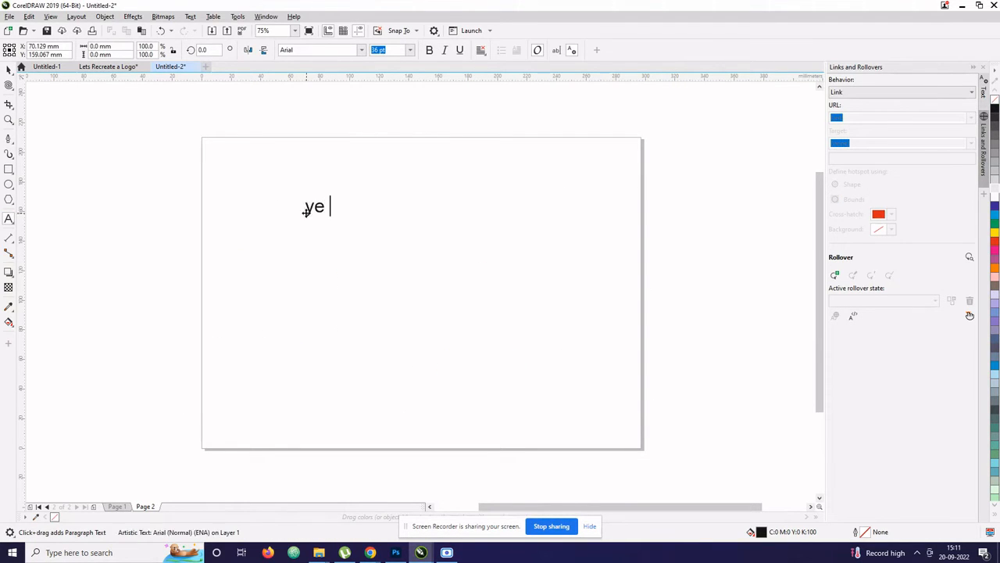
type("y it will be")
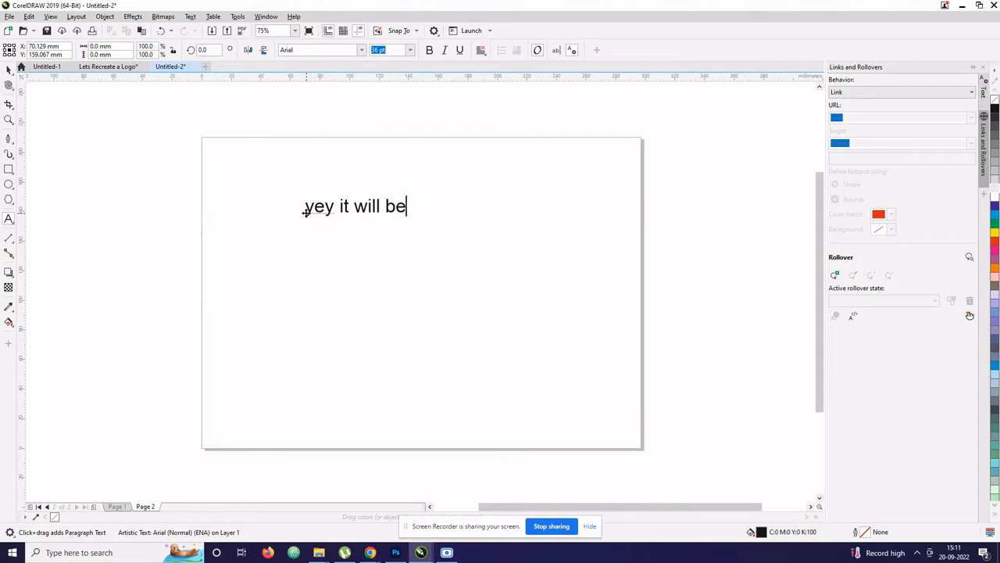
type(" adidas")
key("ctrl+space")
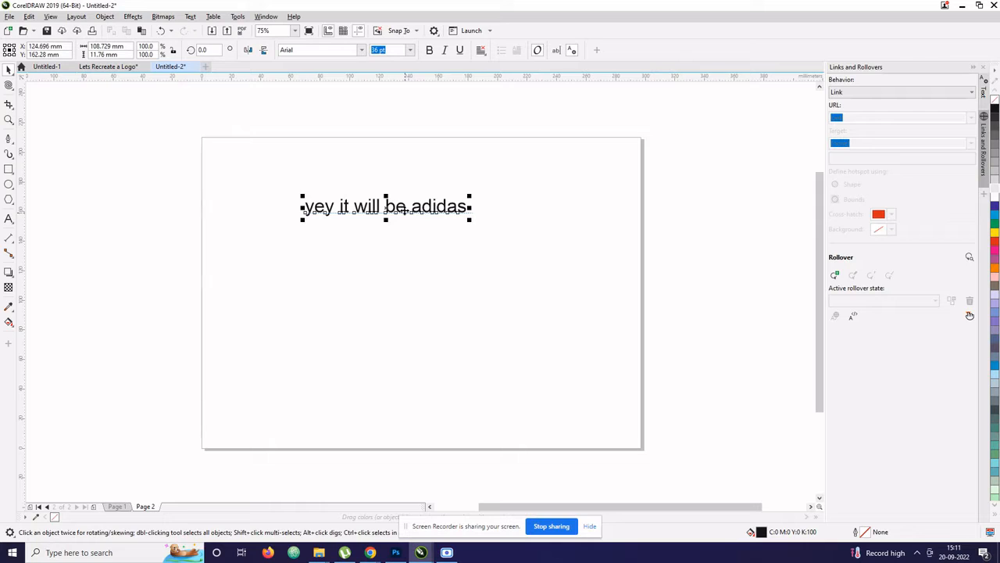
Step: Replace the message on page 2 with the copied logo sheet and crop it to the adidas logo with its annotations
key("Delete")
key("ctrl+v")
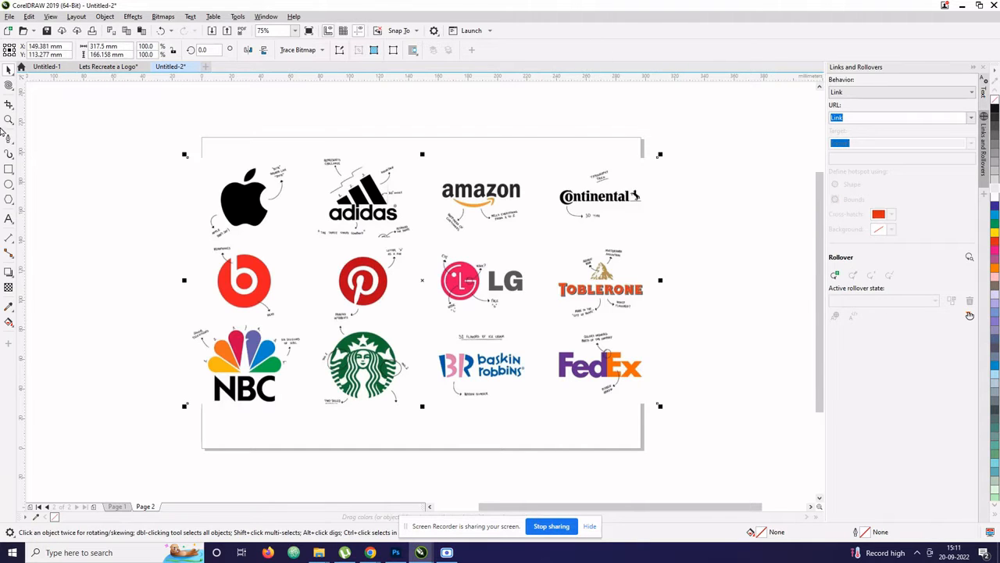
left_click(9, 104)
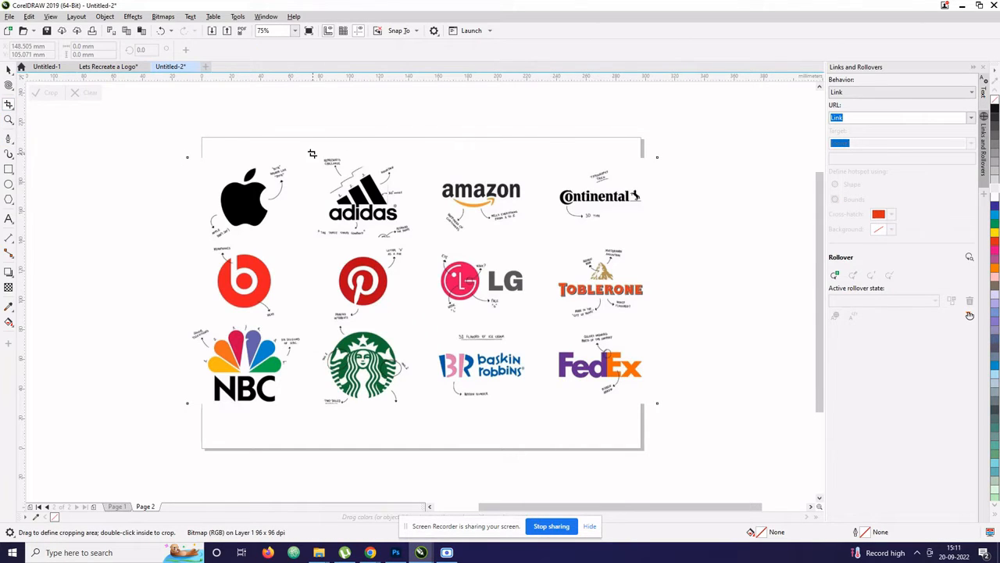
left_click_drag(312, 153, 417, 244)
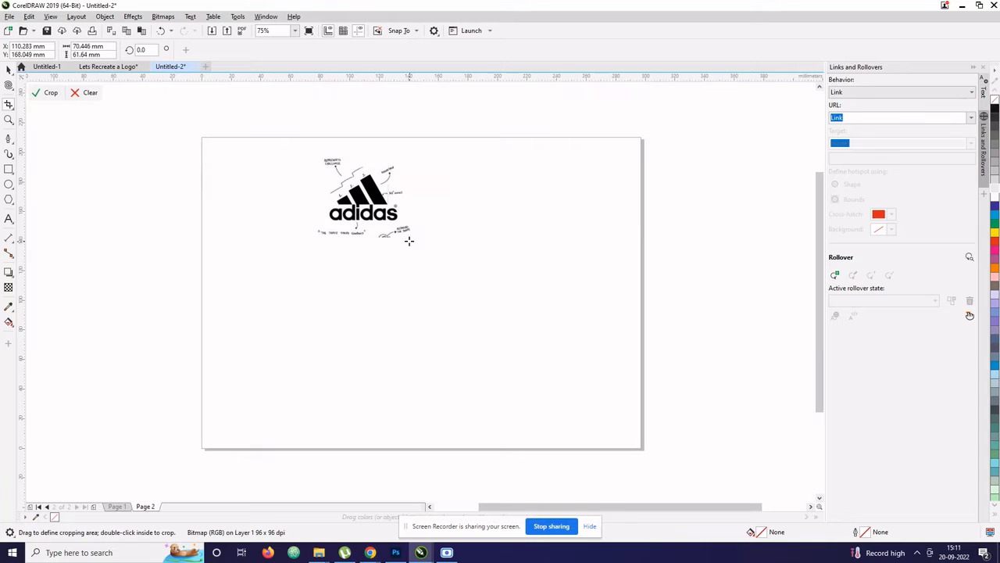
double_click(406, 239)
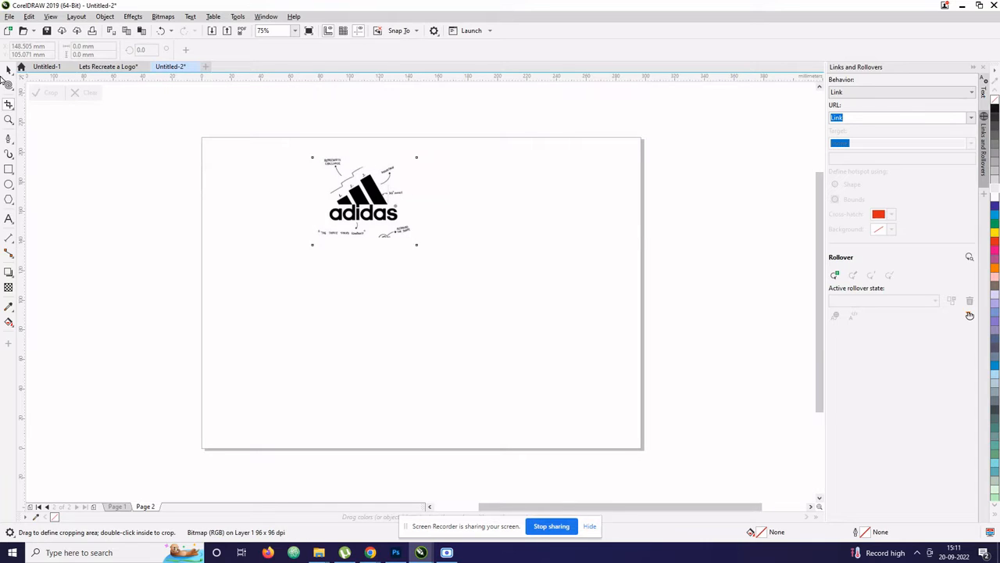
Step: Enlarge the cropped adidas image to about 219 x 184 mm and centre it on the page
left_click(8, 70)
left_click_drag(419, 247, 633, 424)
left_click_drag(458, 261, 362, 261)
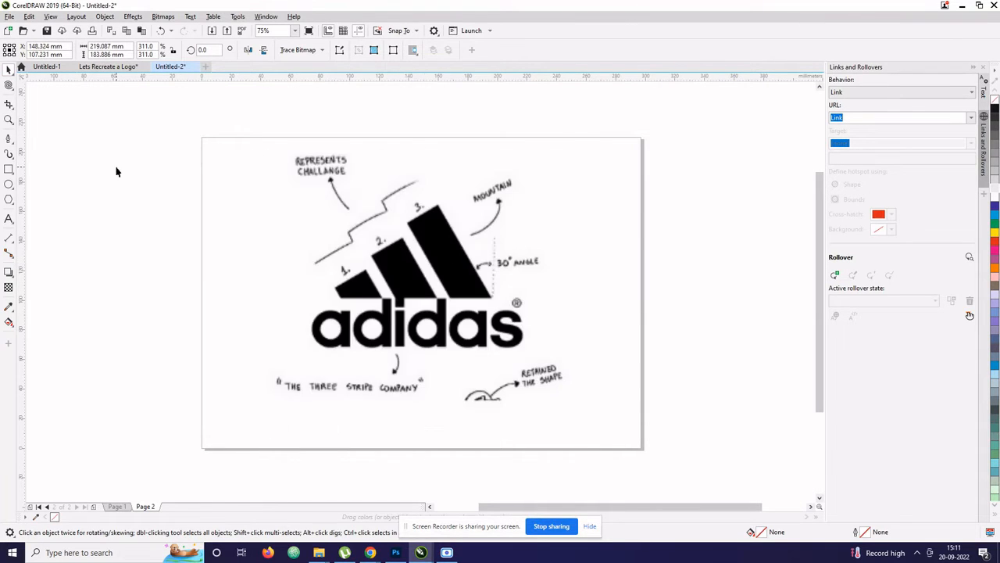
left_click(125, 172)
Step: Write the note "first things first lets lock the image in place" over five lines beside the page, in Humanst521 Lt BT
left_click(9, 221)
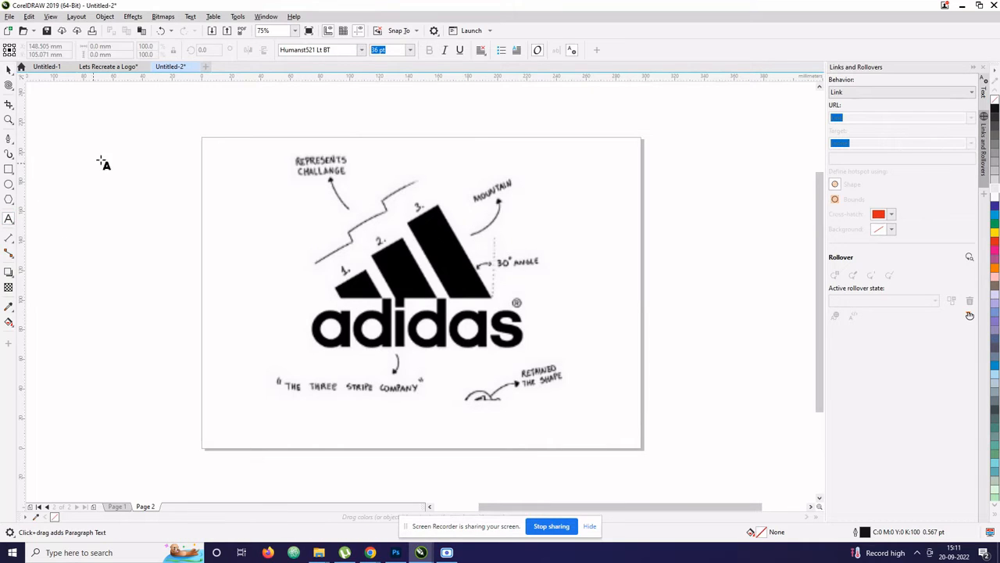
left_click(132, 188)
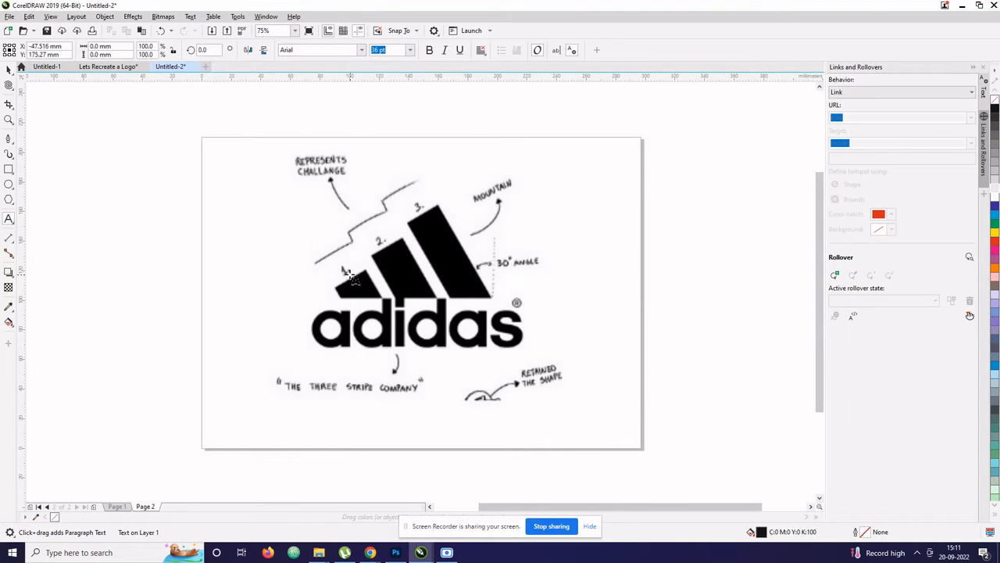
left_click(352, 53)
left_click(361, 50)
left_click(328, 76)
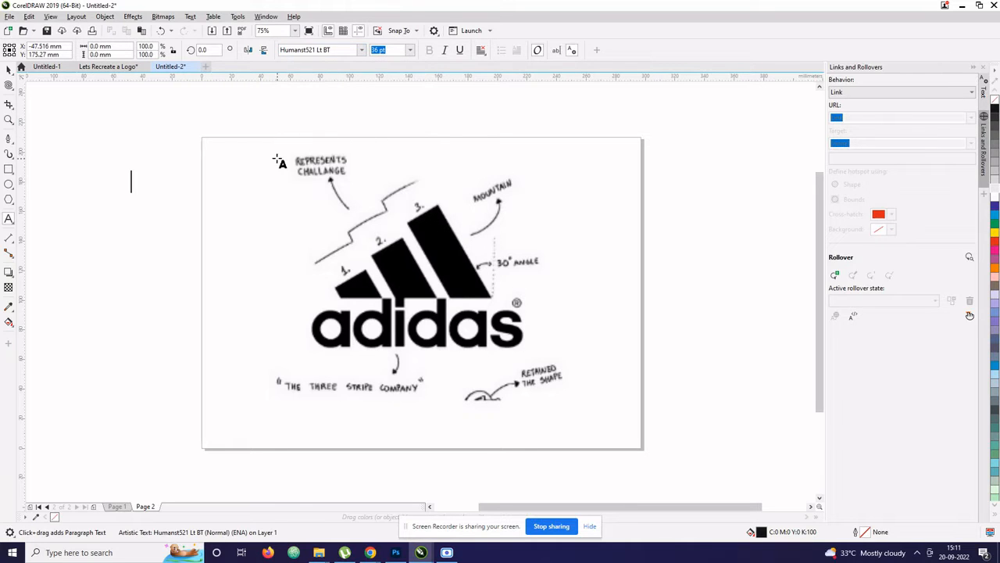
type("first things")
key("Return")
type("first")
key("Return")
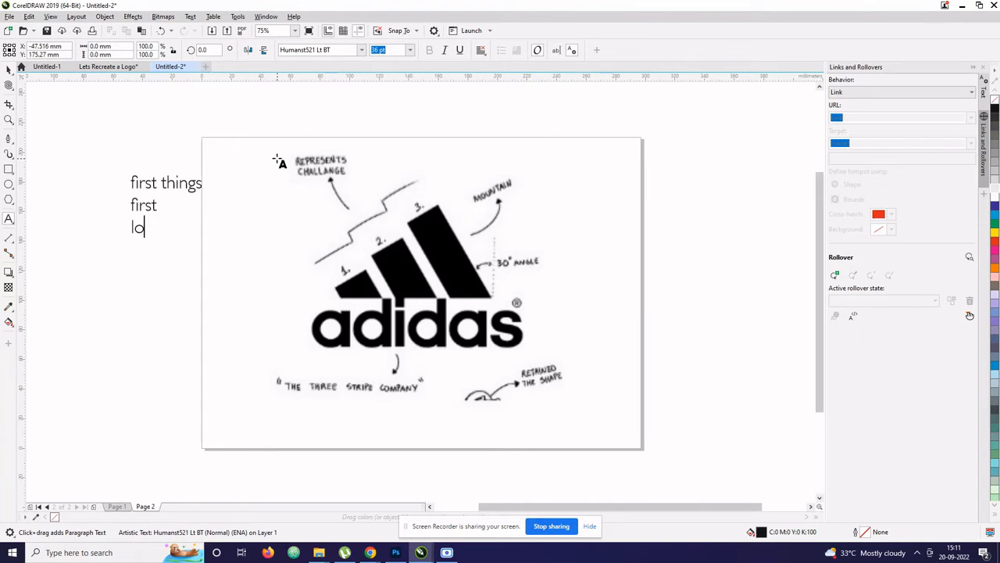
key("BackSpace")
type("ets lthe image in")
key("BackSpace")
key("BackSpace")
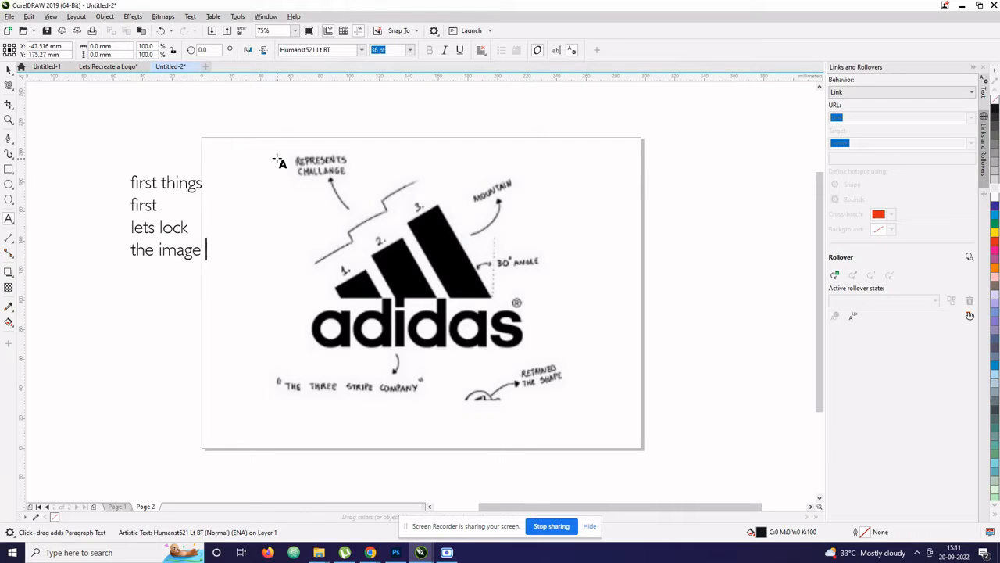
type("in place")
key("ctrl+space")
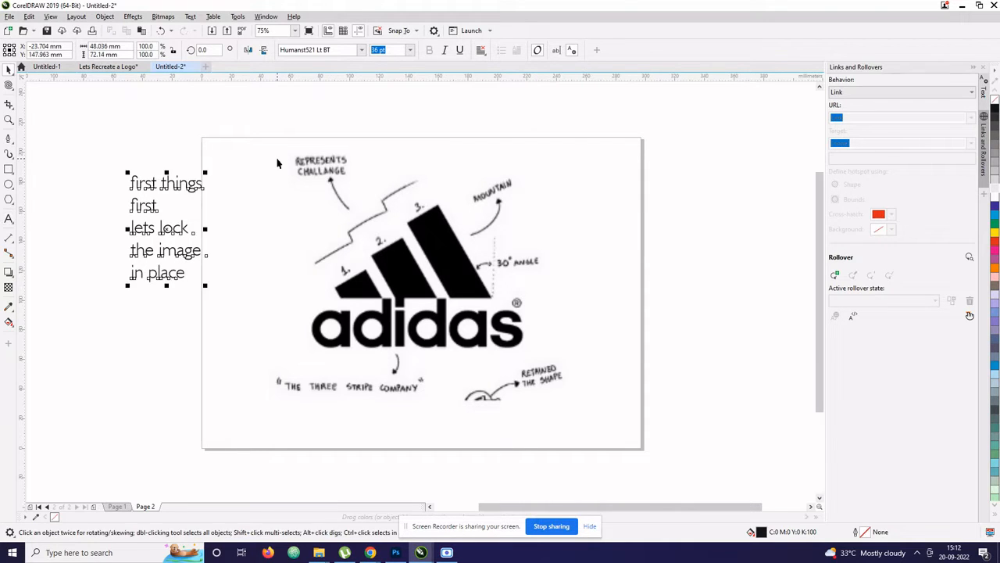
Step: Move the "first things first" note to the opposite side of the adidas image, across the page's edge
left_click(166, 228)
left_click(154, 238)
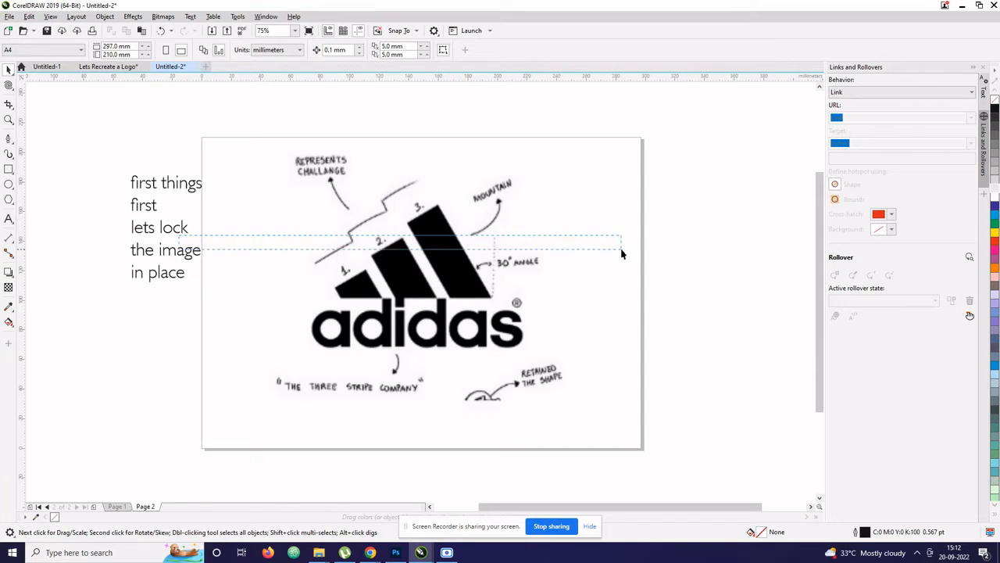
left_click_drag(183, 233, 687, 251)
Step: Lock the adidas image in place and delete the note about locking it
left_click(457, 270)
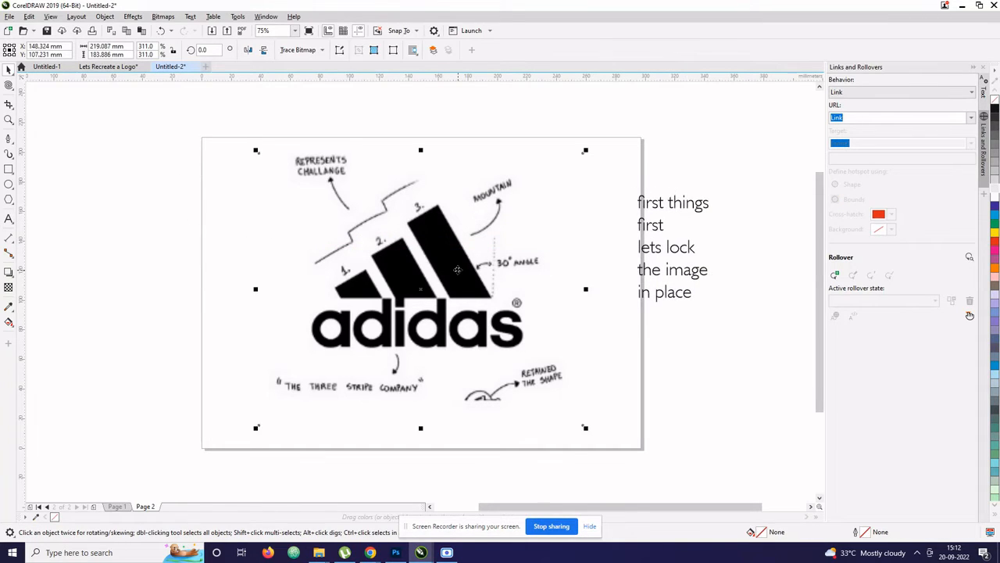
right_click(457, 270)
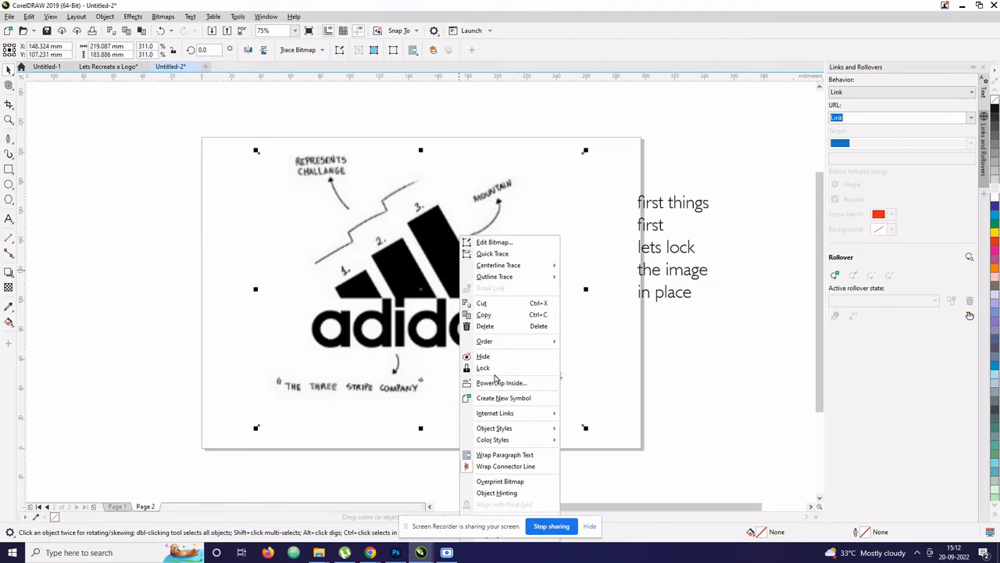
left_click(494, 368)
left_click(685, 300)
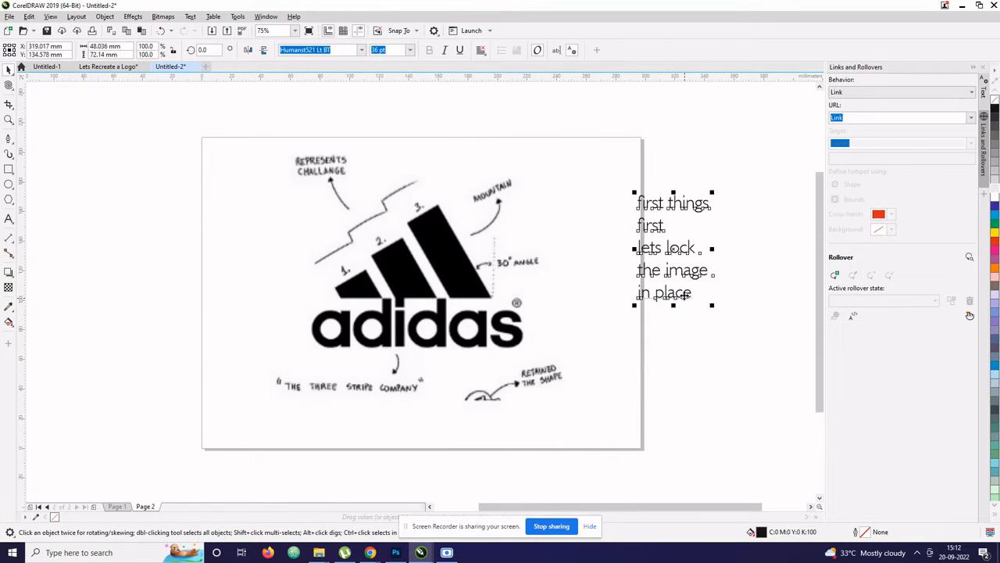
key("Delete")
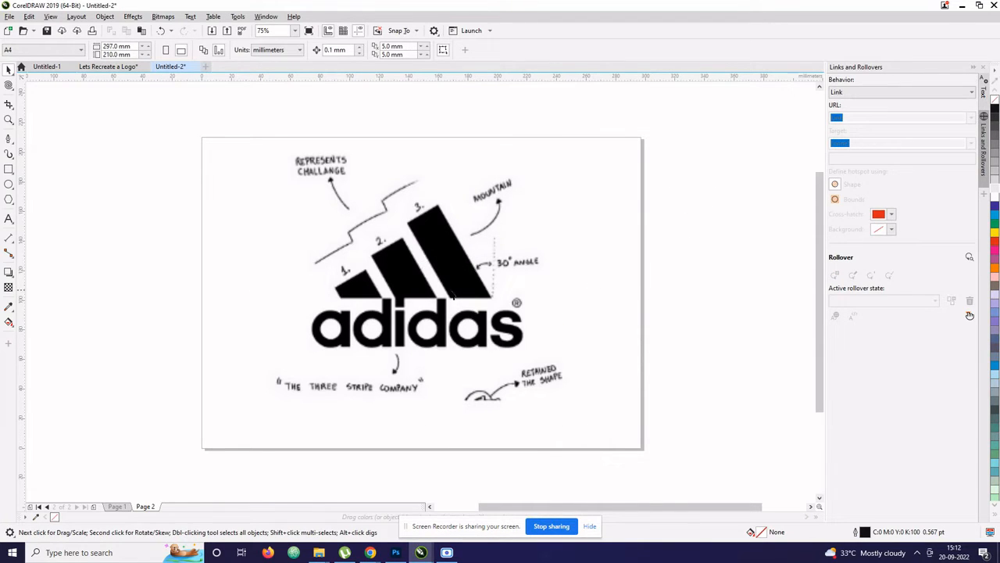
Step: Write the two-line note "Study the shape first" outside the page, beside the adidas image
key("alt+Tab")
key("alt+Tab")
left_click(8, 218)
left_click(694, 235)
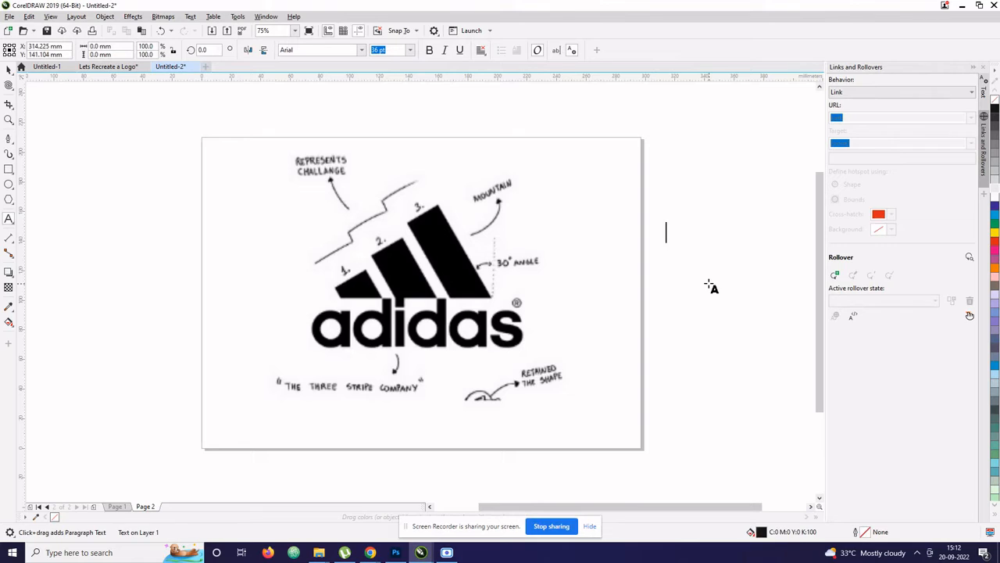
type("Sudy the")
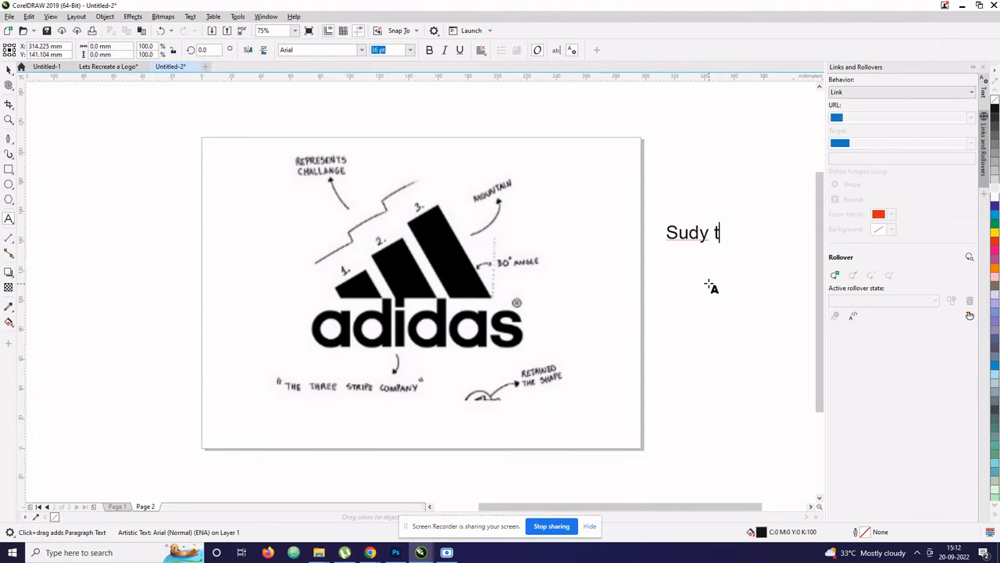
key("BackSpace")
key("BackSpace")
key("BackSpace")
key("BackSpace")
key("BackSpace")
key("BackSpace")
key("BackSpace")
key("BackSpace")
type("tudy the shape")
key("Return")
type("sha")
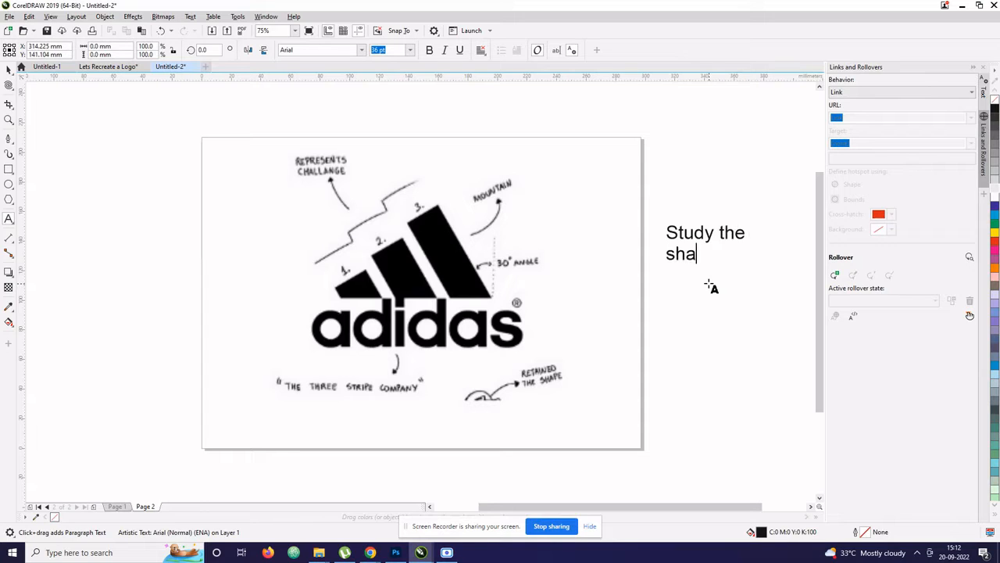
type("pe first  ")
Step: Add the paragraph "we have perfect straight orthogonal lines" to the note, below a blank line
type("we have ")
type("per")
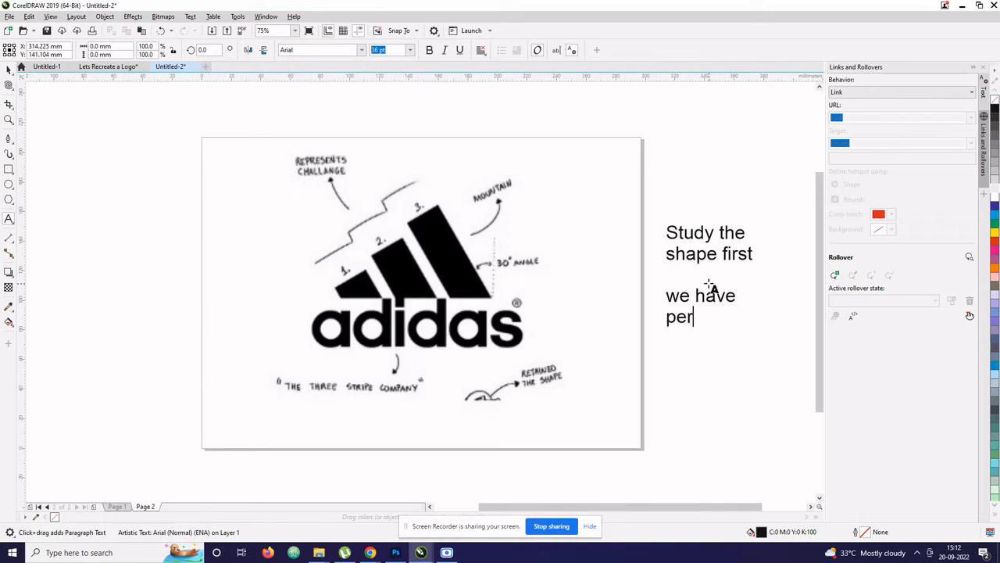
type("fect straight")
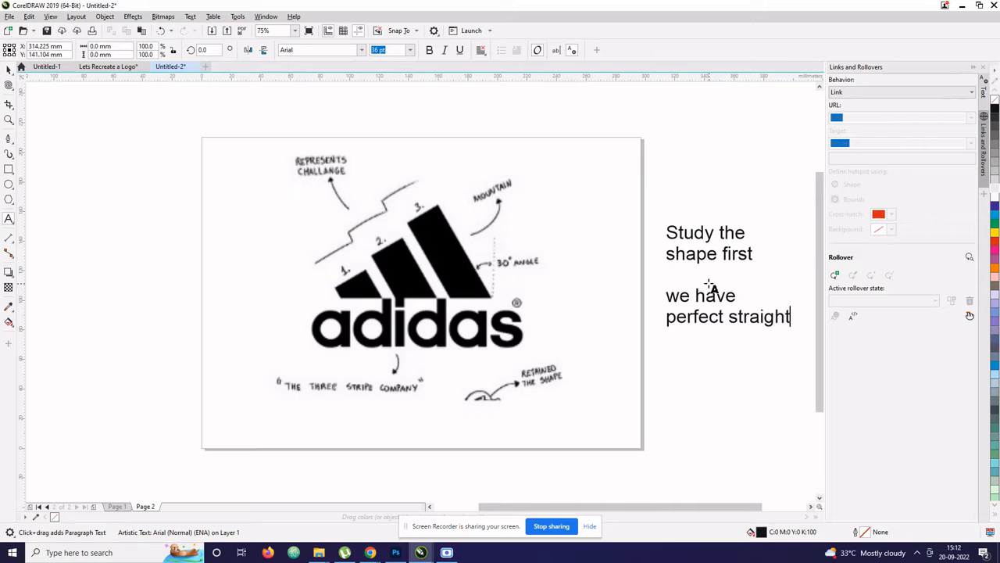
type(" orthogonal")
key("Return")
type("orthogonal l")
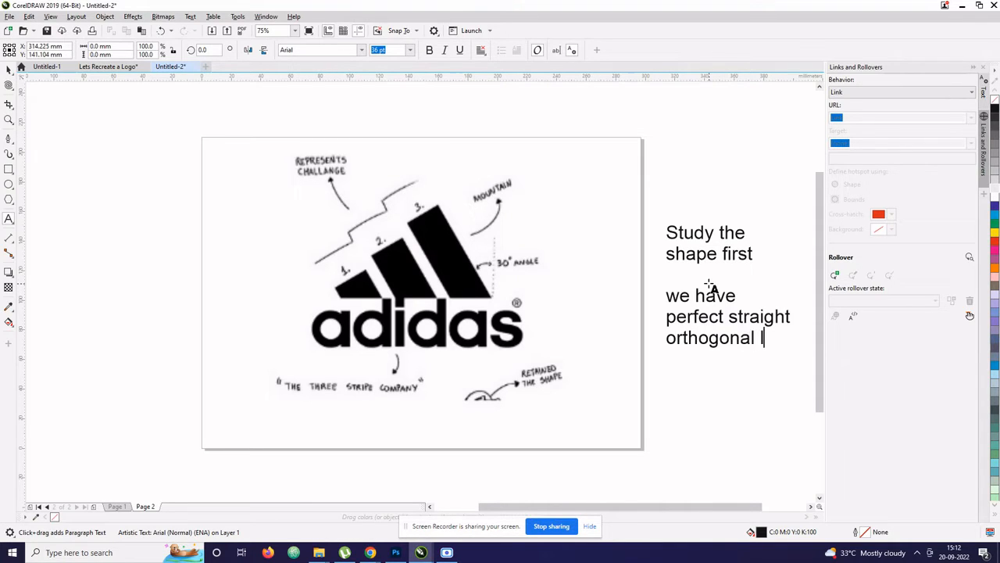
type("ines")
key("ctrl+space")
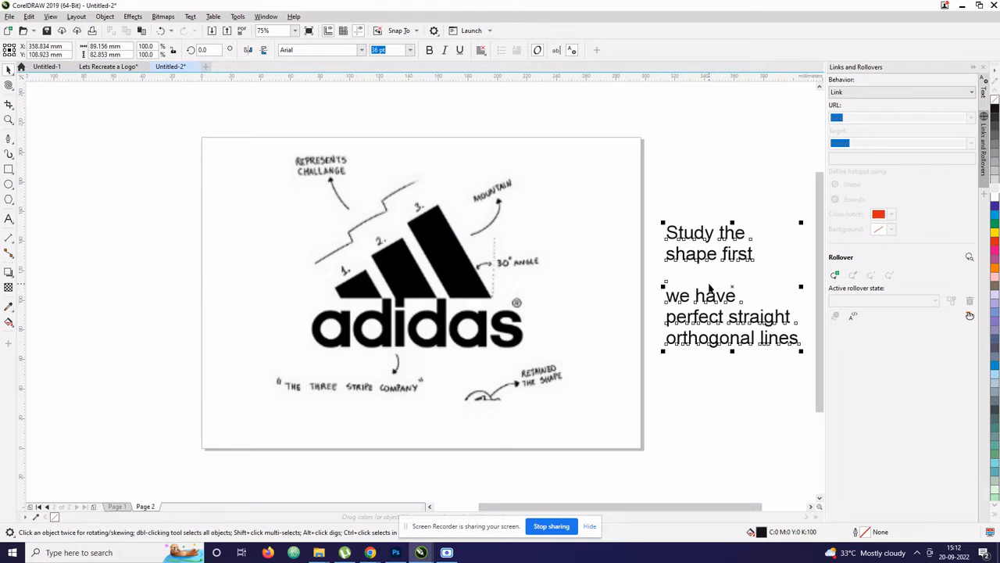
Step: Add the paragraph "we'll use the pen tool for this" to the shape note, below a blank line
key("ctrl+space")
key("Return")
key("Return")
type("wew")
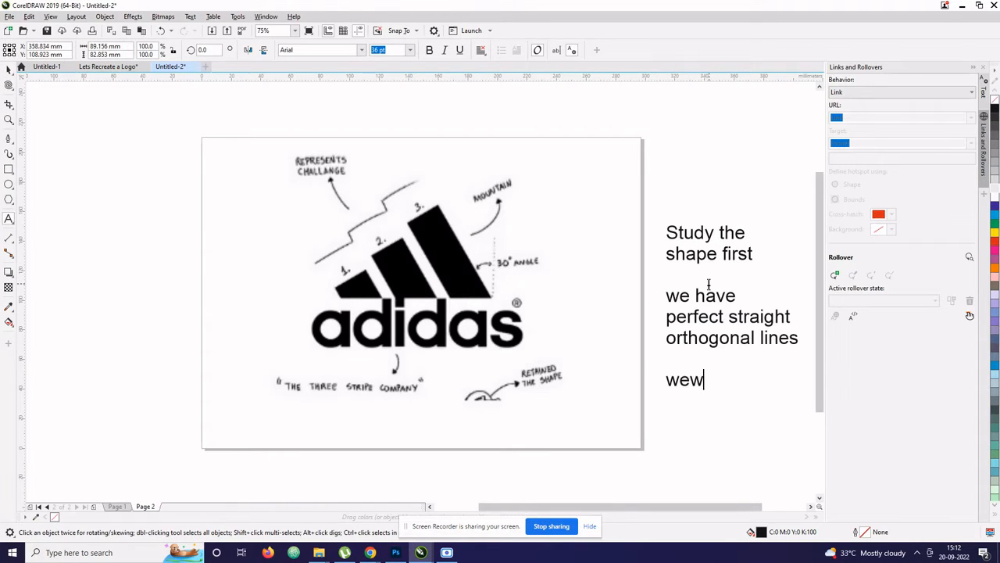
key("BackSpace")
type("'ll use the")
key("Return")
type("pen tool")
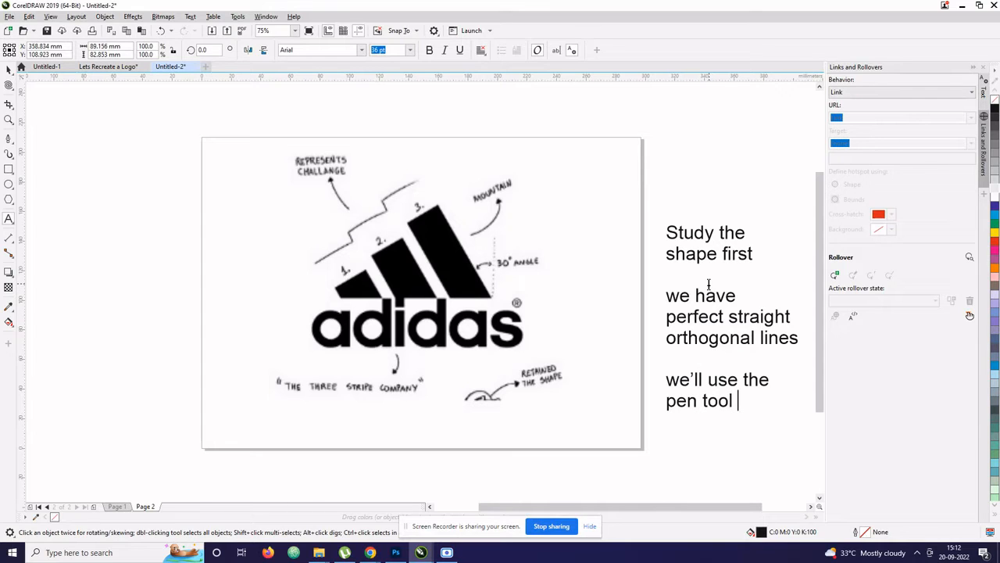
type(" for this")
key("Return")
key("ctrl+space")
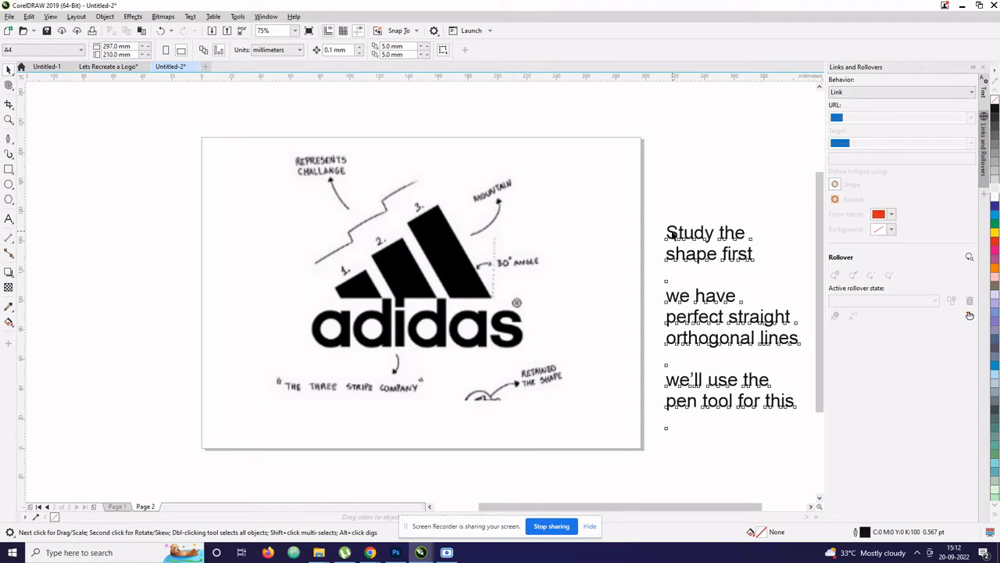
Step: Move the note to the opposite side of the adidas image and set its font to Humanst521 Lt BT
left_click_drag(694, 254, 72, 182)
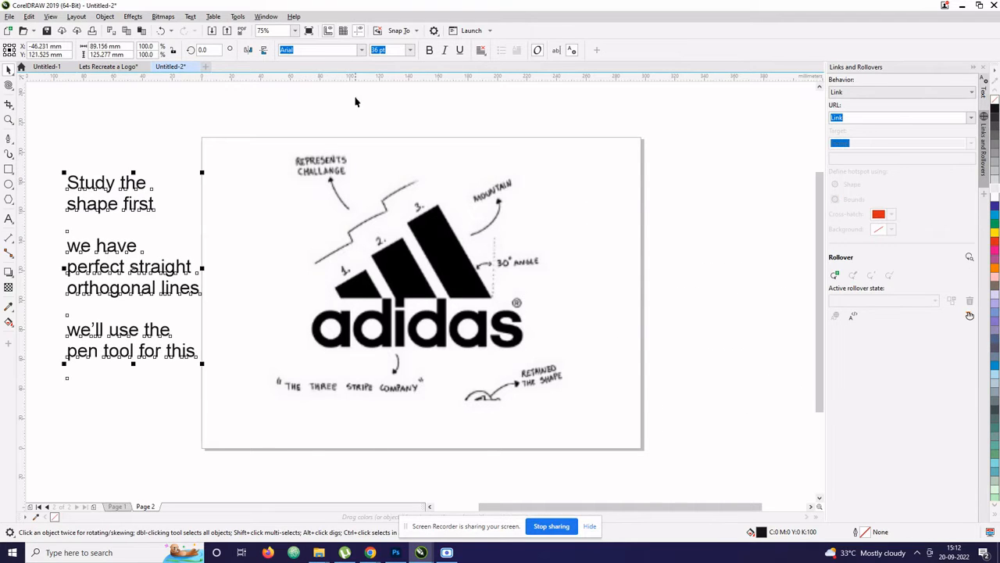
left_click(361, 50)
left_click(336, 72)
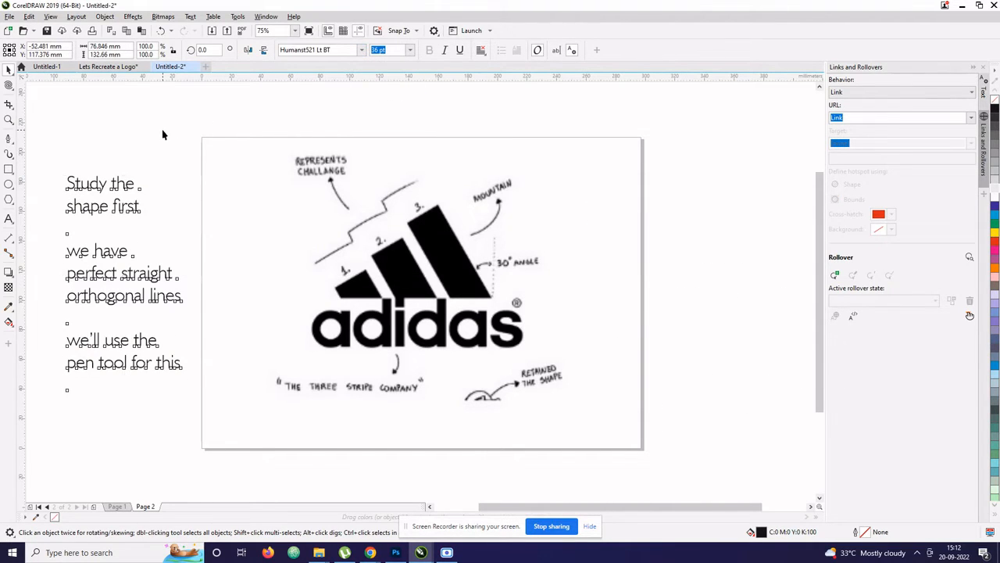
left_click(62, 192)
left_click(8, 138)
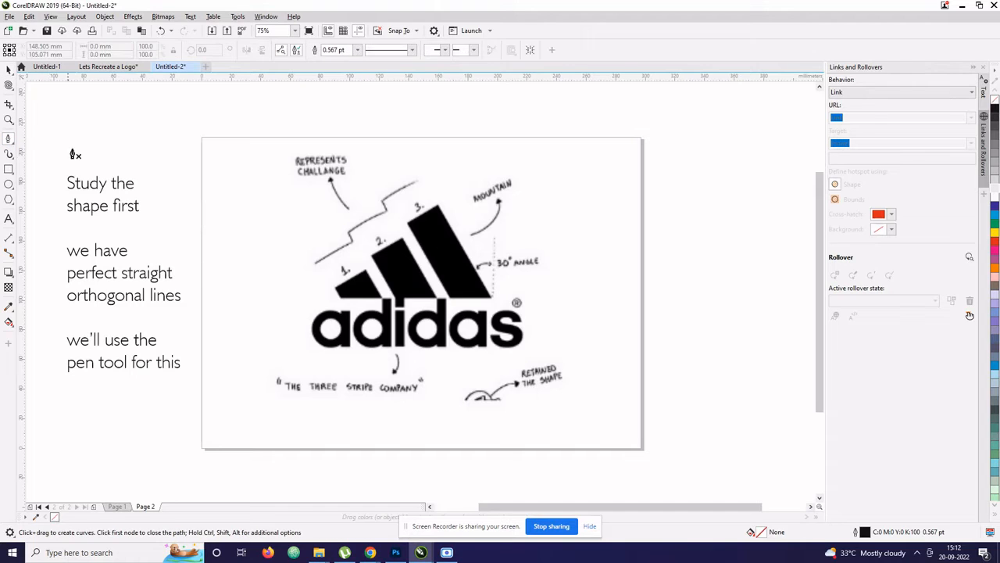
key("space")
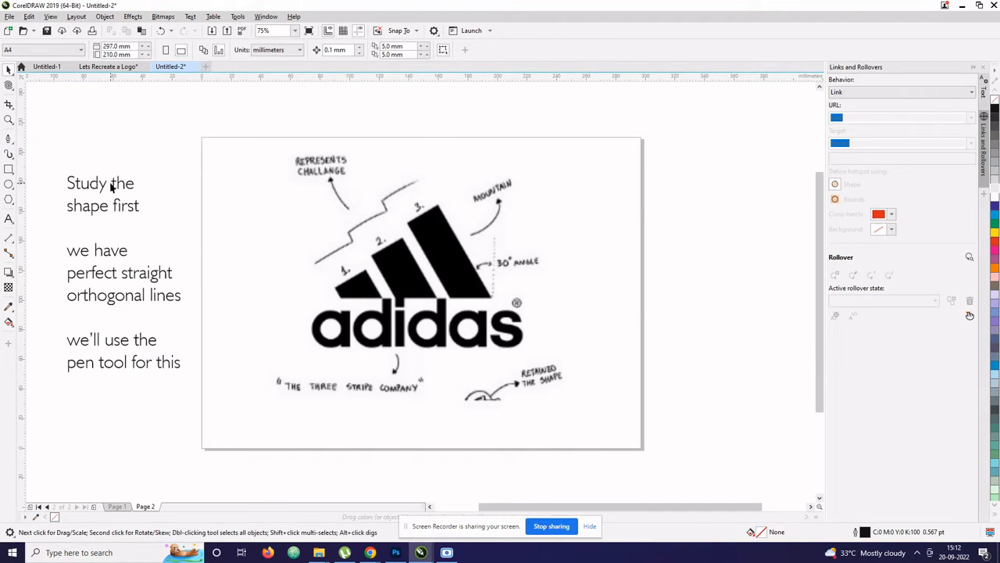
Step: Replace the note's text with "<---here is the pen tool" and move it so the arrow points at the Pen tool
double_click(115, 184)
key("ctrl+a")
type("here is th")
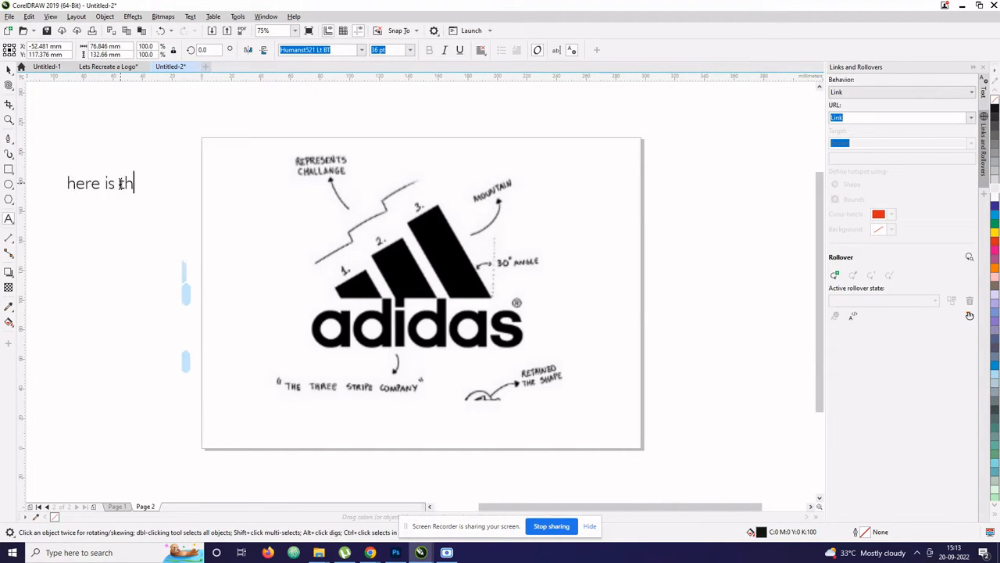
type("e pen too")
type("<---")
key("ctrl+space")
left_click_drag(119, 184, 79, 144)
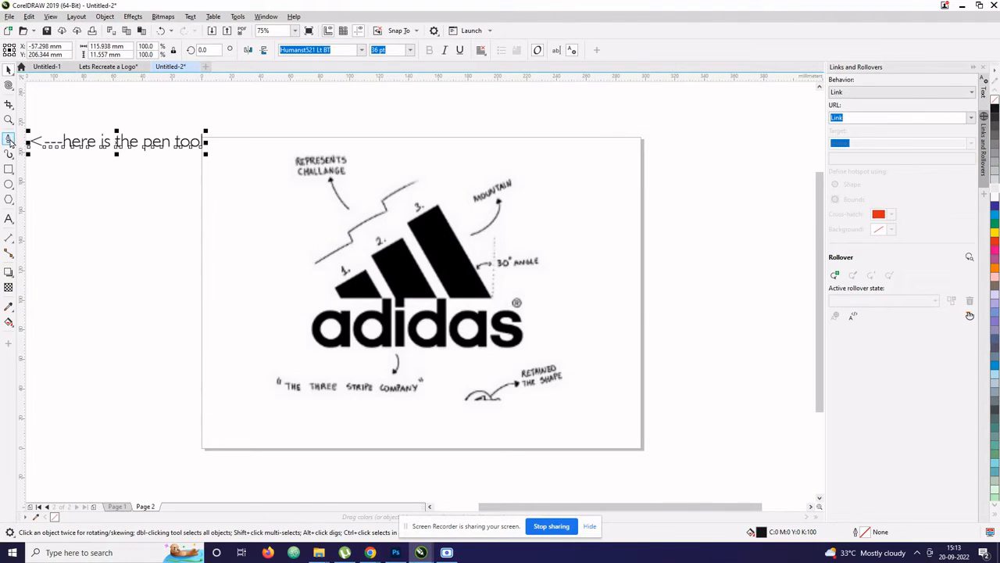
left_click(10, 140)
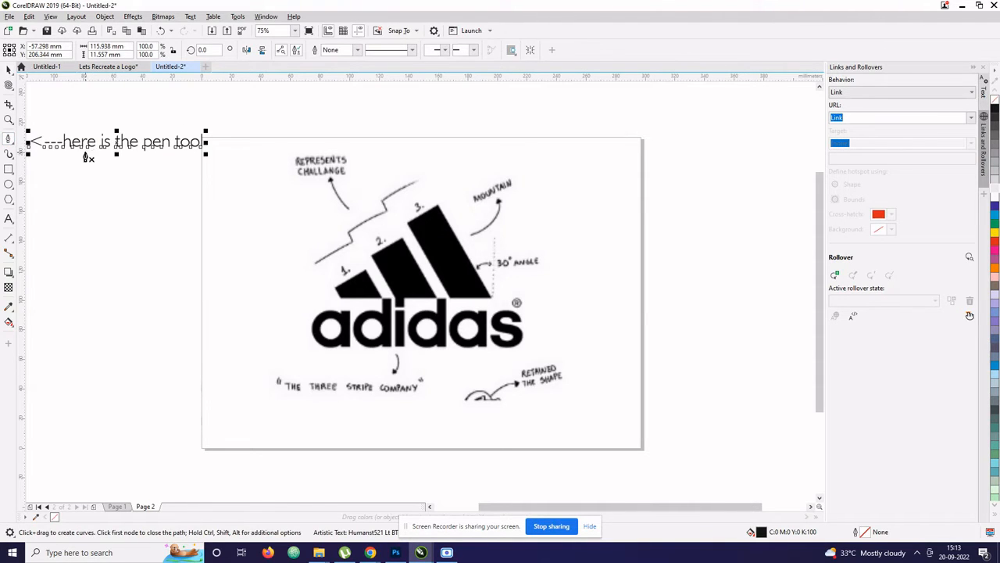
left_click(9, 140)
left_click(38, 173)
left_click(9, 70)
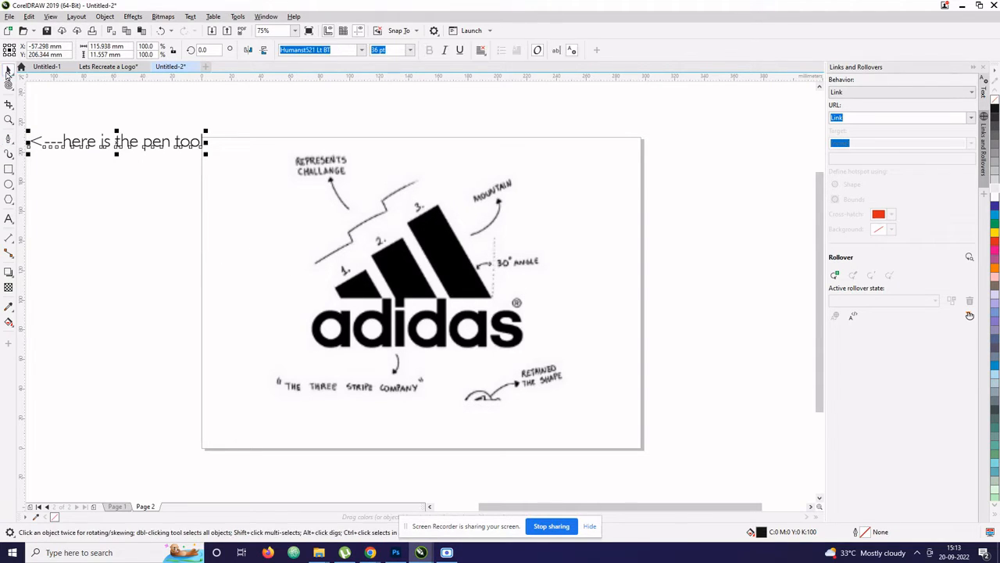
Step: Replace the note's text with four lines: "now for zooming in", "and zooming out", "use the mouse", "scroll wheel"
double_click(117, 139)
key("ctrl+a")
type("now ")
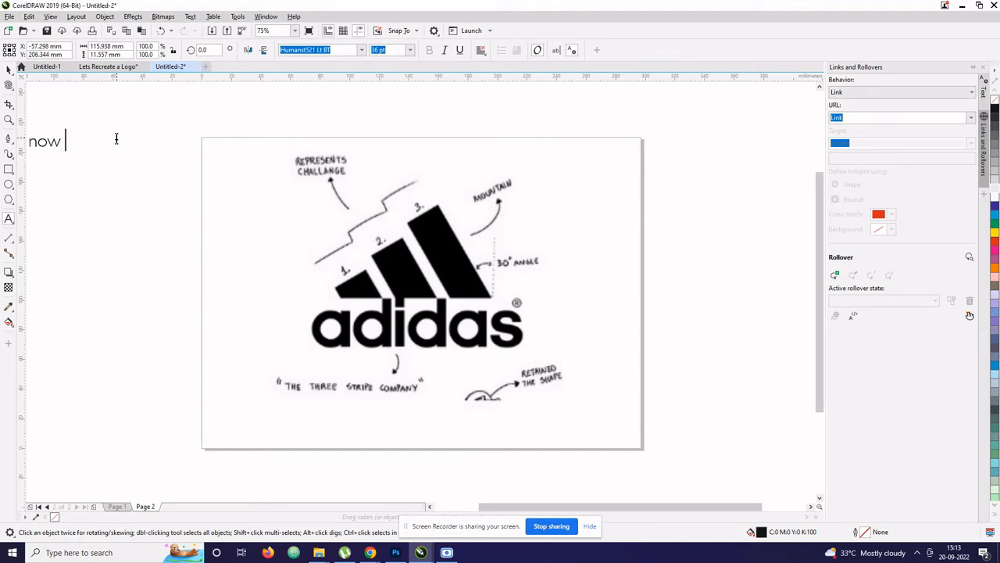
type("for zooming in")
key("Return")
type("an")
key("BackSpace")
key("BackSpace")
type("and zooming out")
key("Return")
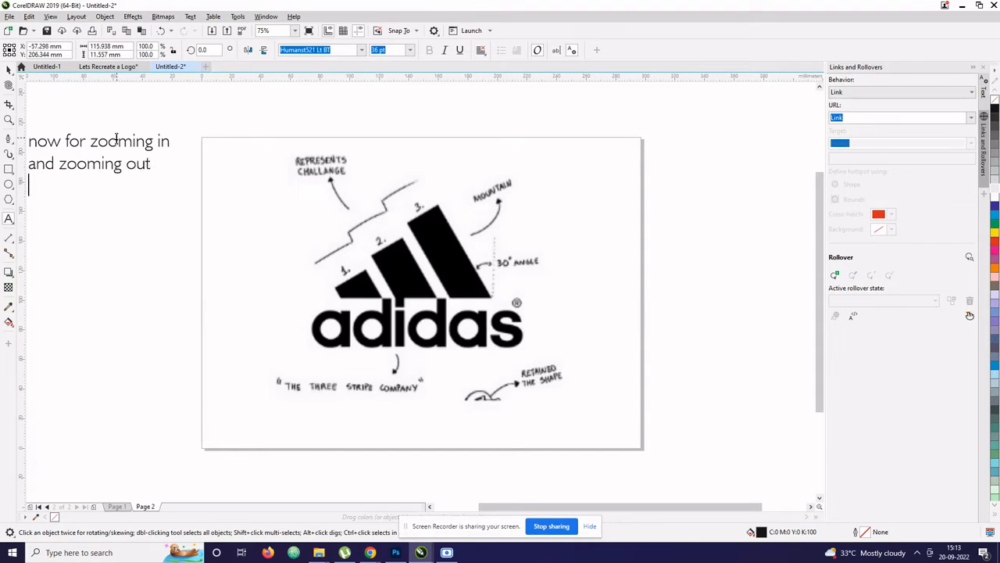
type("use the mouse ")
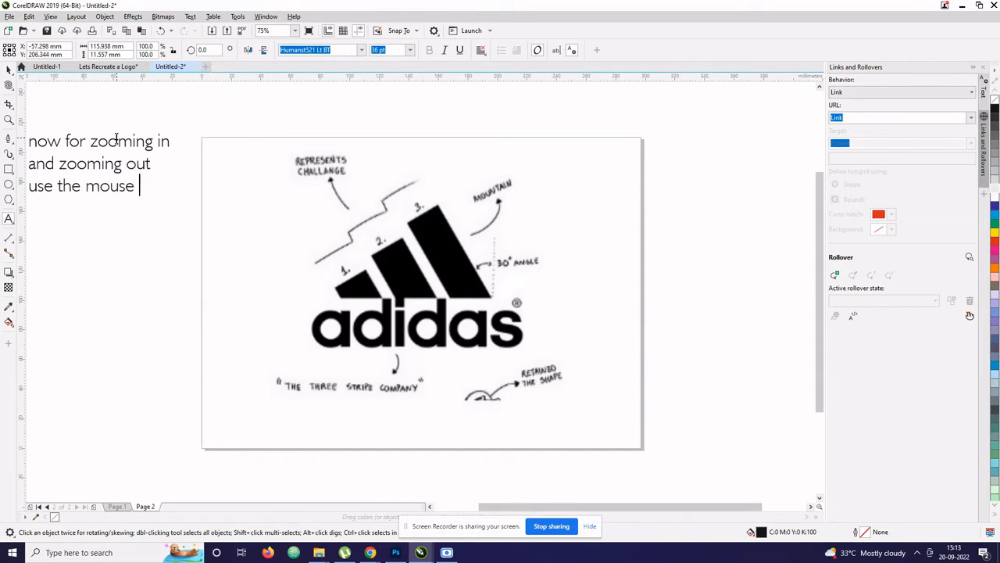
type("scroll wheel")
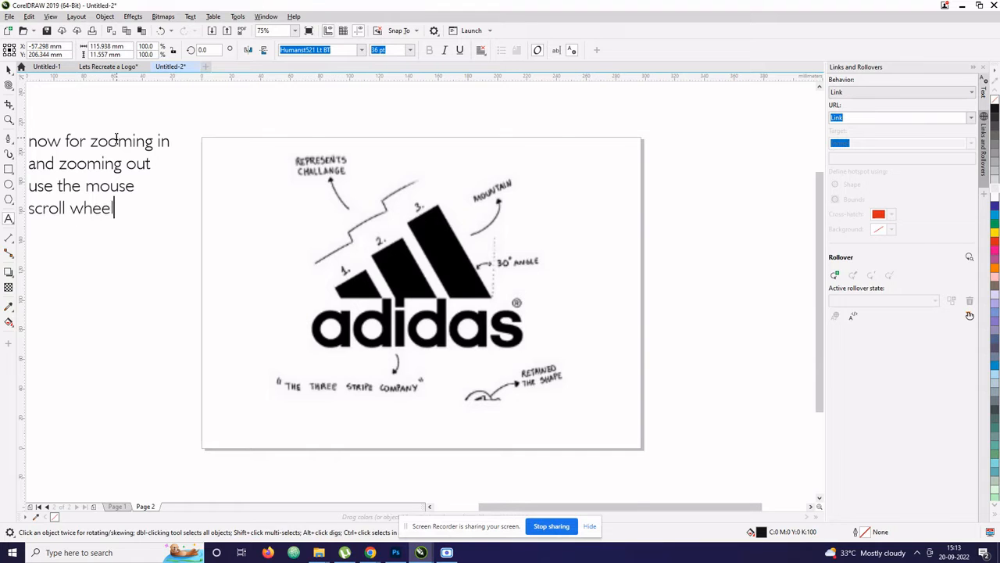
key("ctrl+space")
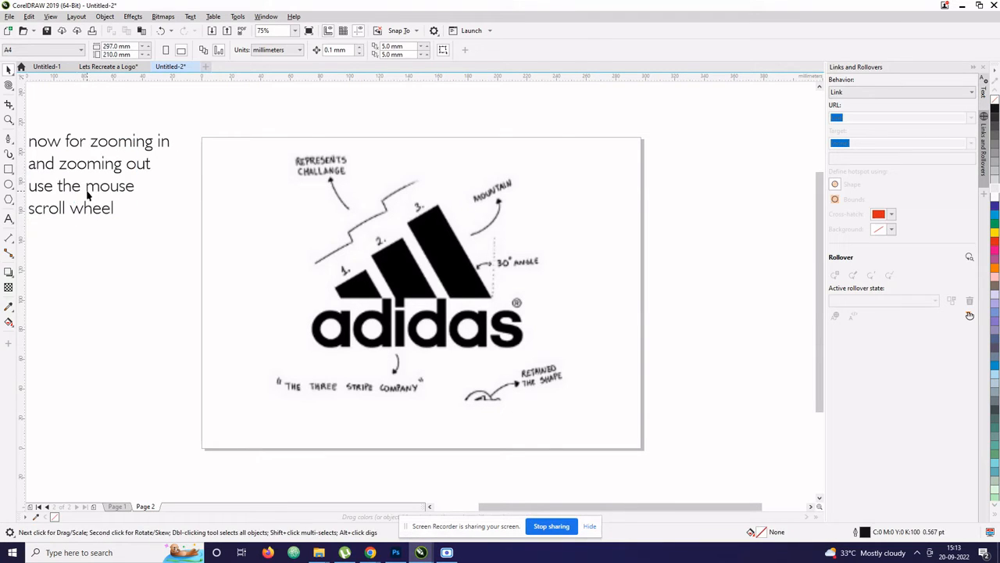
Step: Move the zooming note lower and inward so it slightly overlaps the page's edge, and deselect it
left_click_drag(85, 210, 131, 230)
scroll(409, 308, "up", 2)
scroll(406, 303, "down", 2)
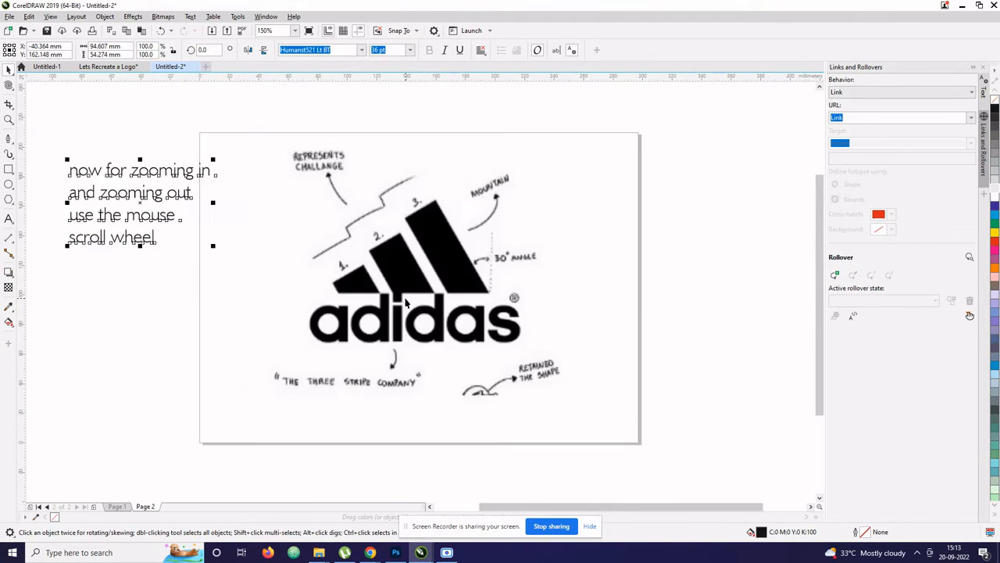
scroll(405, 302, "up", 2)
scroll(405, 302, "down", 2)
key("Escape")
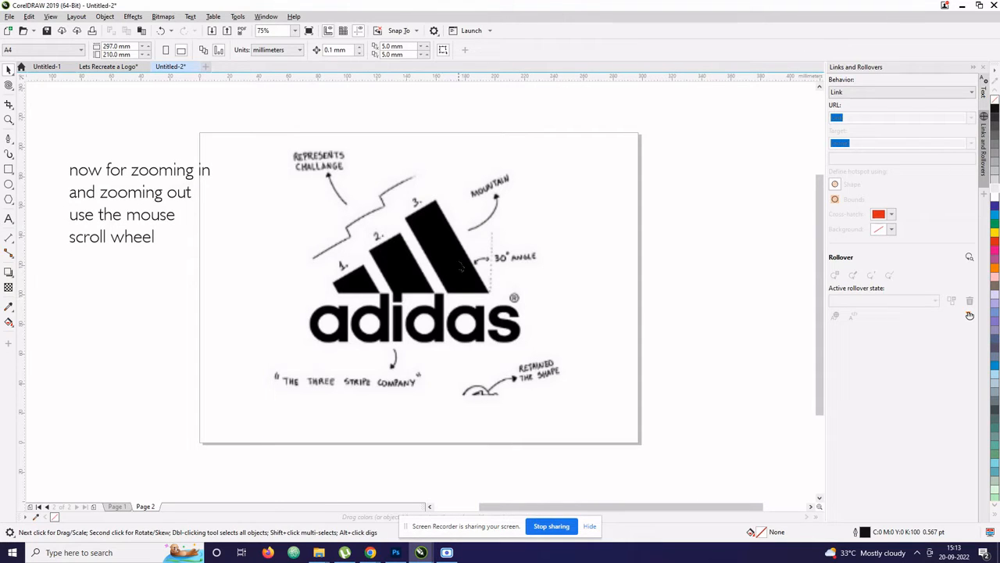
Step: Activate the Pen tool, review the default Outline Pen settings for new curves and accept them
left_click(9, 139)
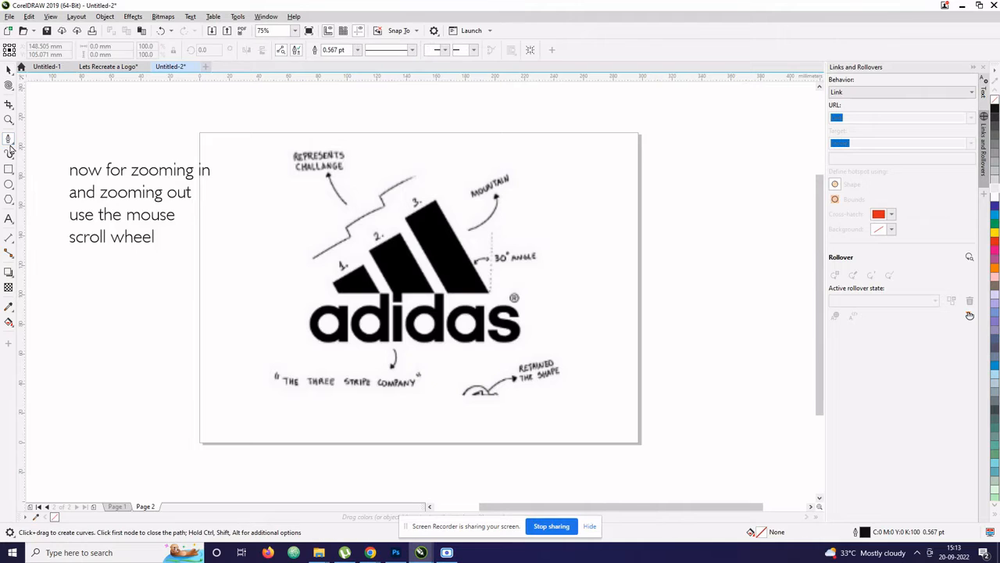
double_click(864, 532)
left_click(567, 341)
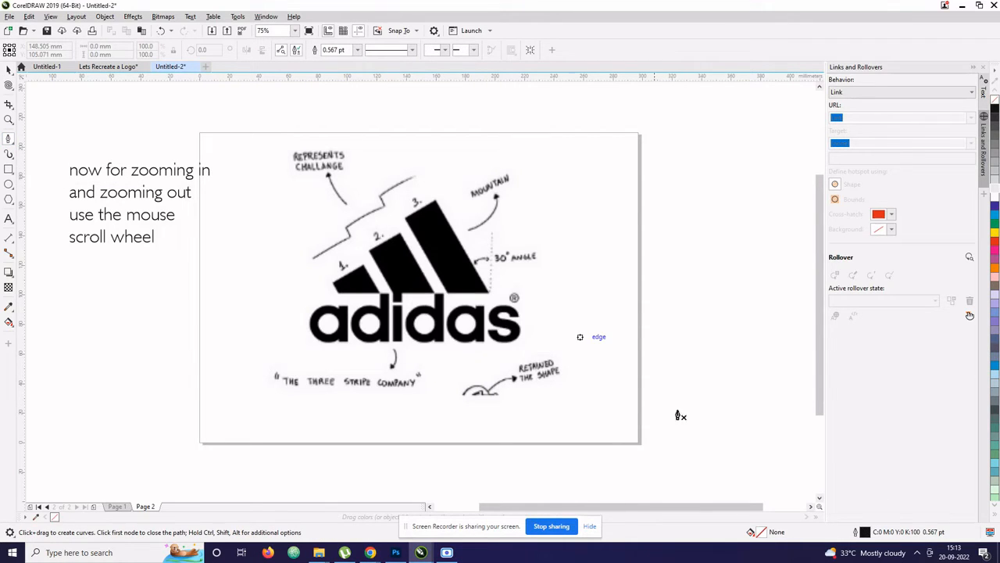
double_click(864, 532)
left_click(517, 340)
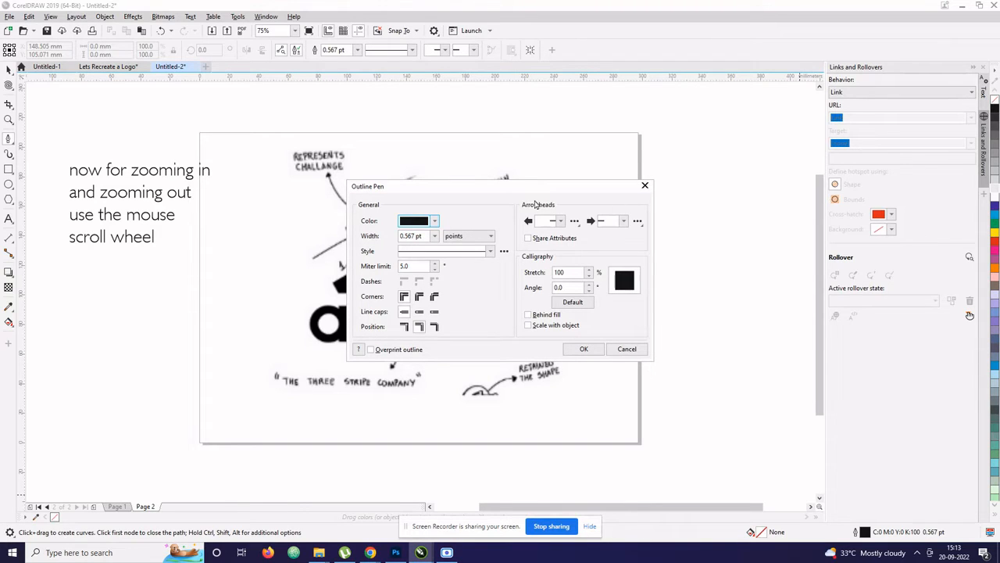
left_click(584, 348)
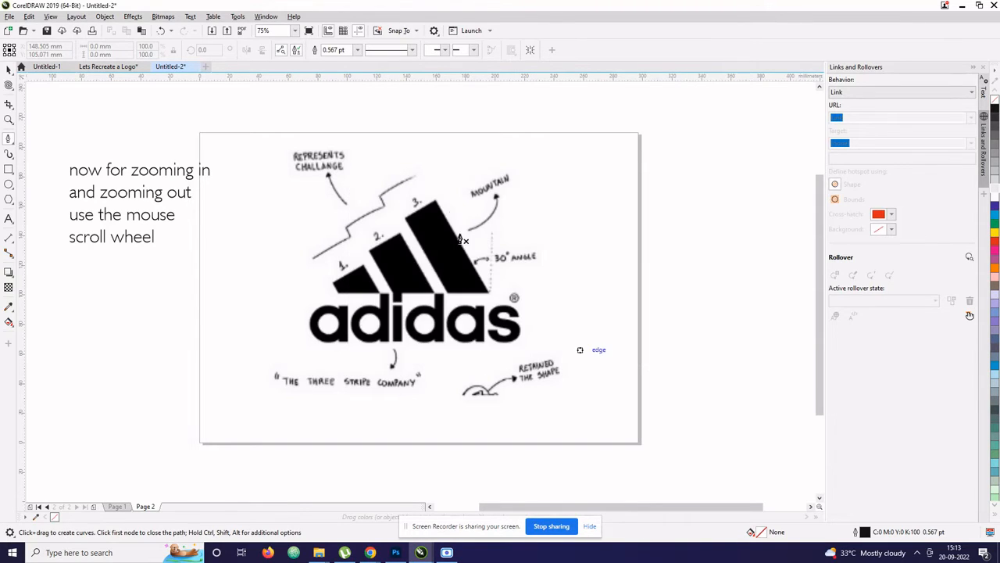
Step: Trace the adidas logo's tallest stripe (number 3) with the Pen tool as a closed four-corner shape
scroll(451, 203, "up", 3)
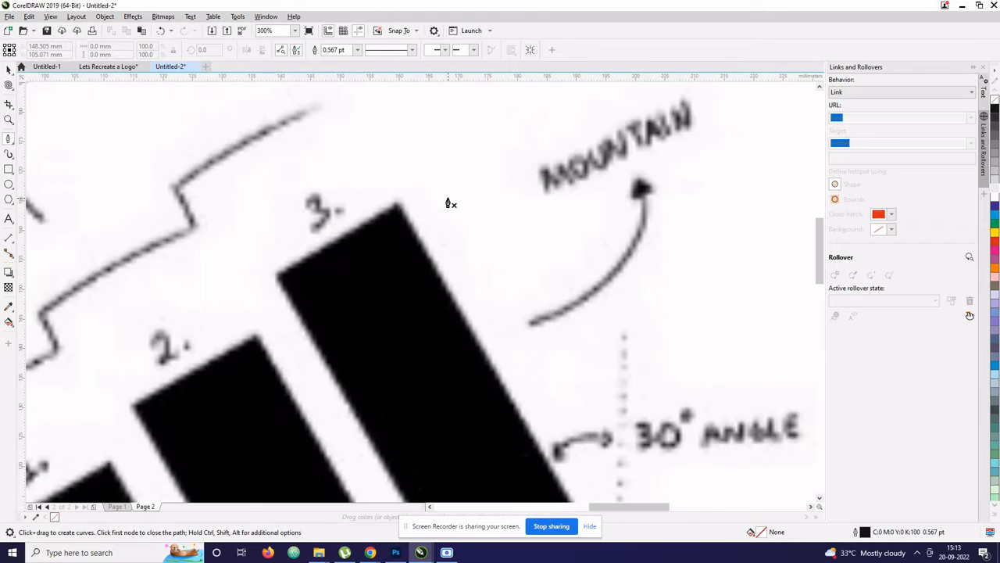
left_click(267, 267)
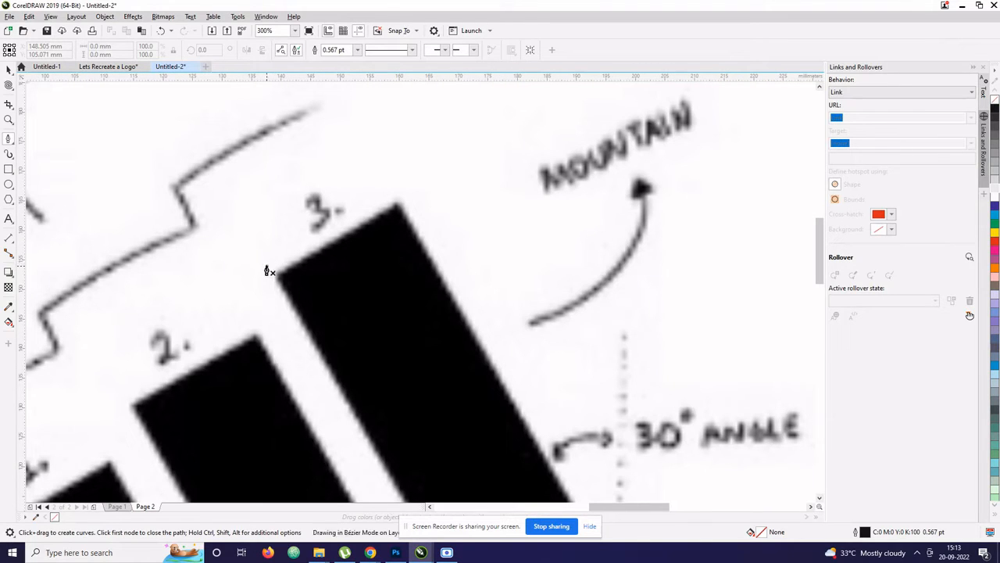
left_click(394, 199)
scroll(398, 207, "down", 3)
scroll(469, 309, "up", 3)
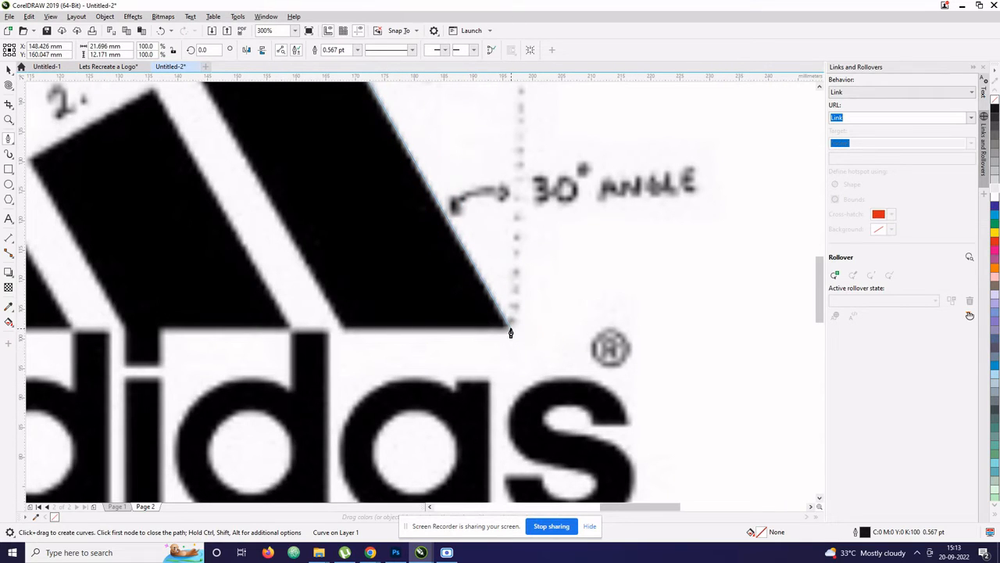
left_click(510, 333)
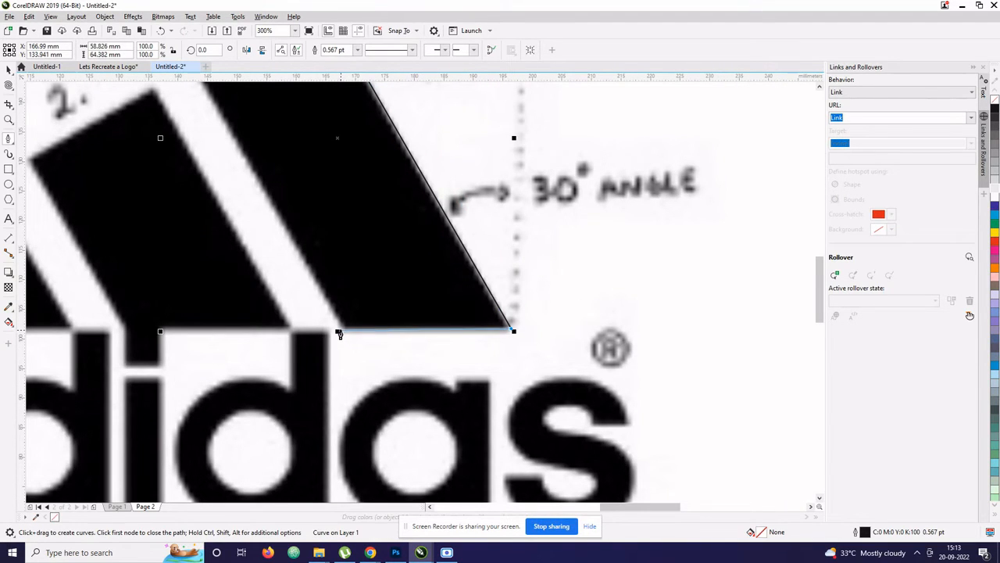
left_click(338, 332)
scroll(338, 331, "down", 3)
scroll(304, 262, "up", 3)
scroll(304, 263, "up", 2)
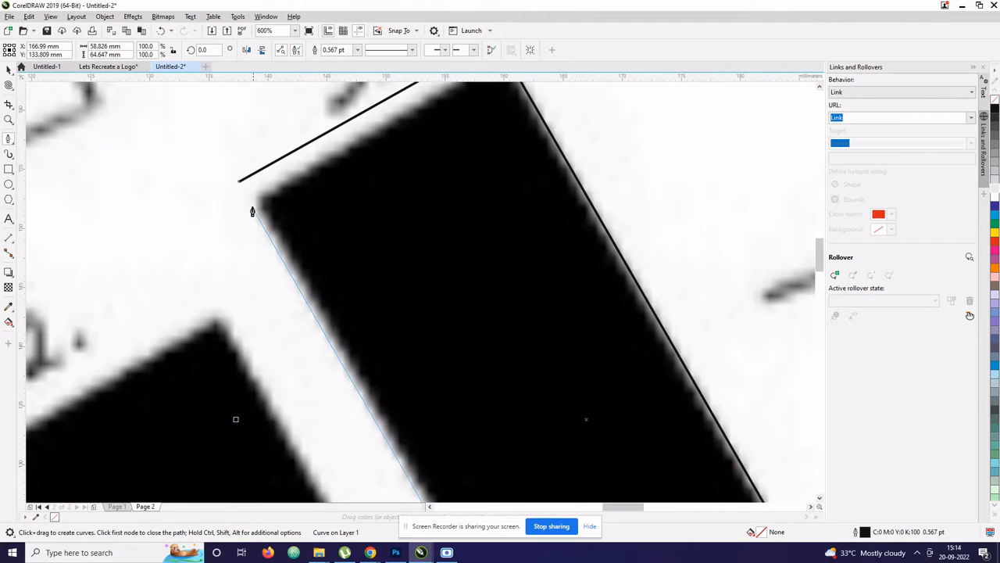
left_click(239, 188)
scroll(239, 188, "down", 4)
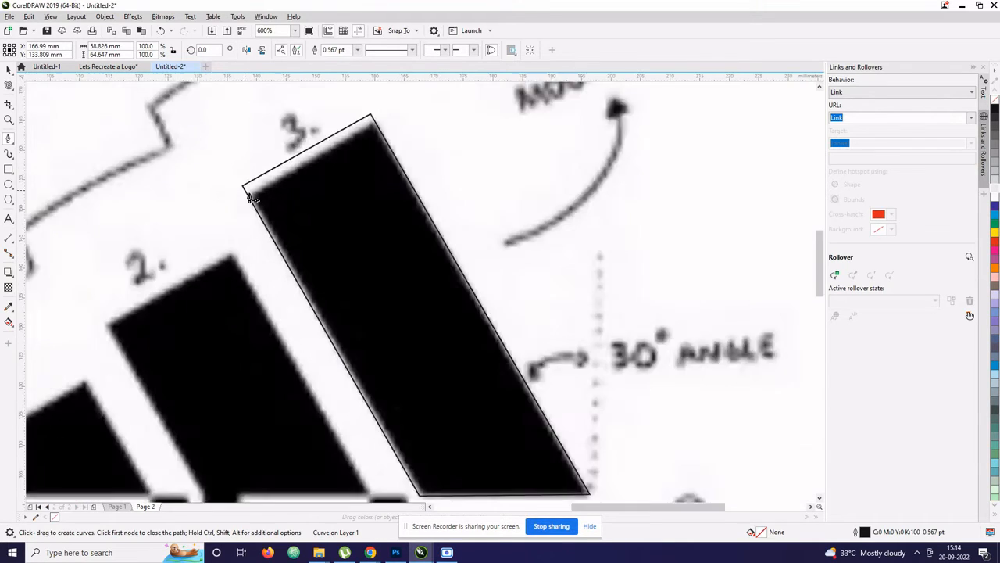
Step: Fill the traced stripe with blue (C:100 M:100 Y:0 K:0) and set its outline width to None
left_click(993, 206)
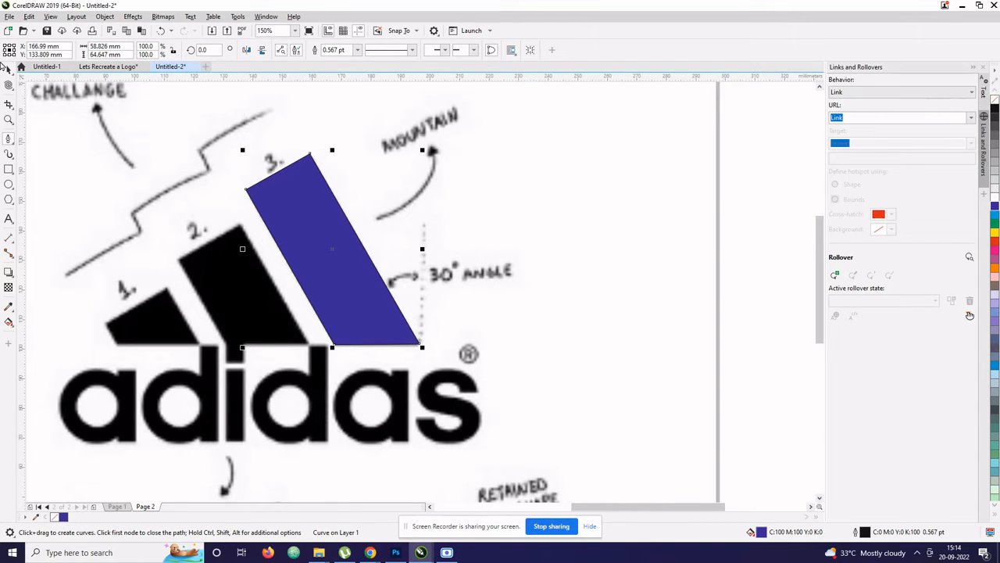
left_click(7, 69)
left_click(326, 50)
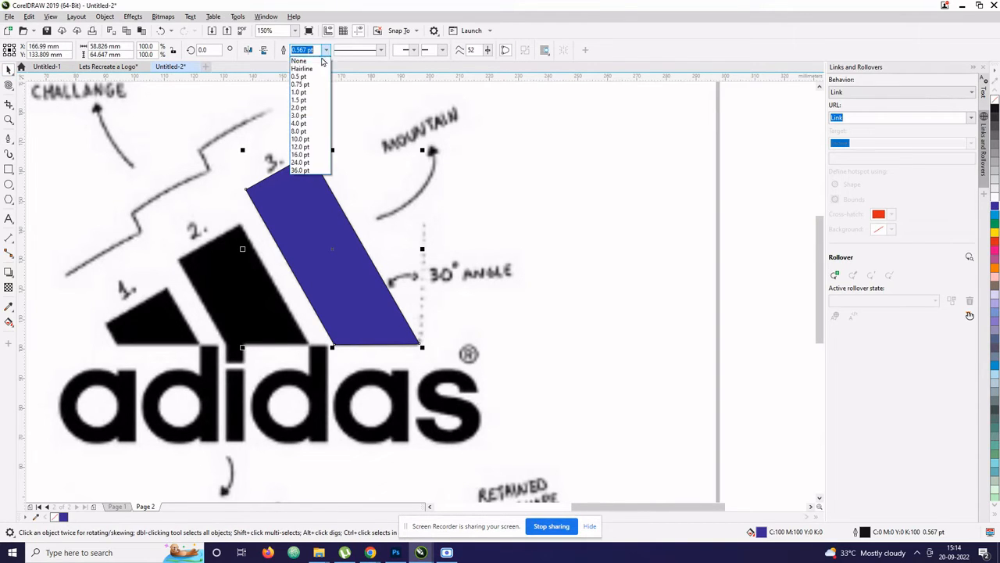
left_click(300, 61)
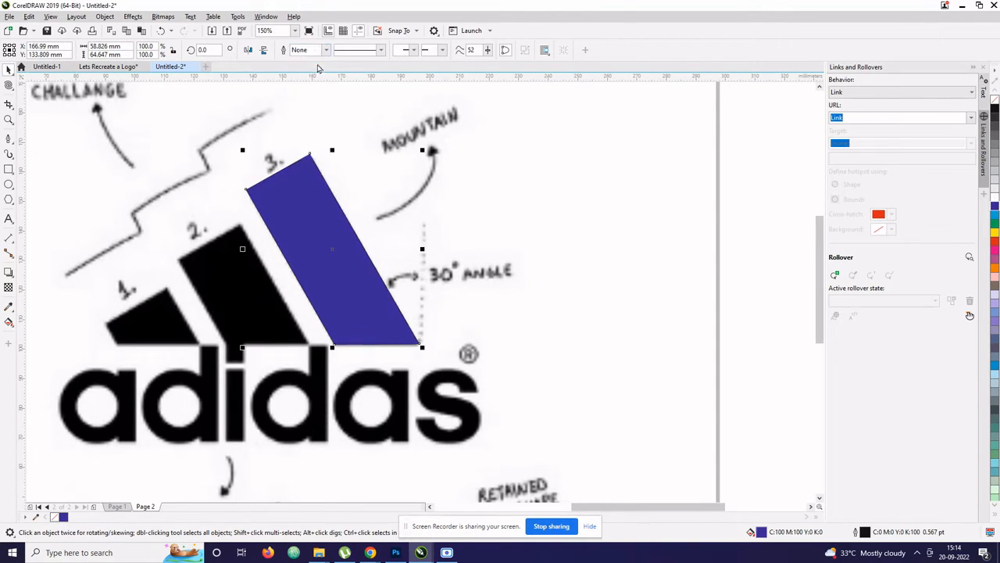
Step: Try moving the blue stripe sideways off the reference logo and undo the move
double_click(328, 222)
left_click(9, 70)
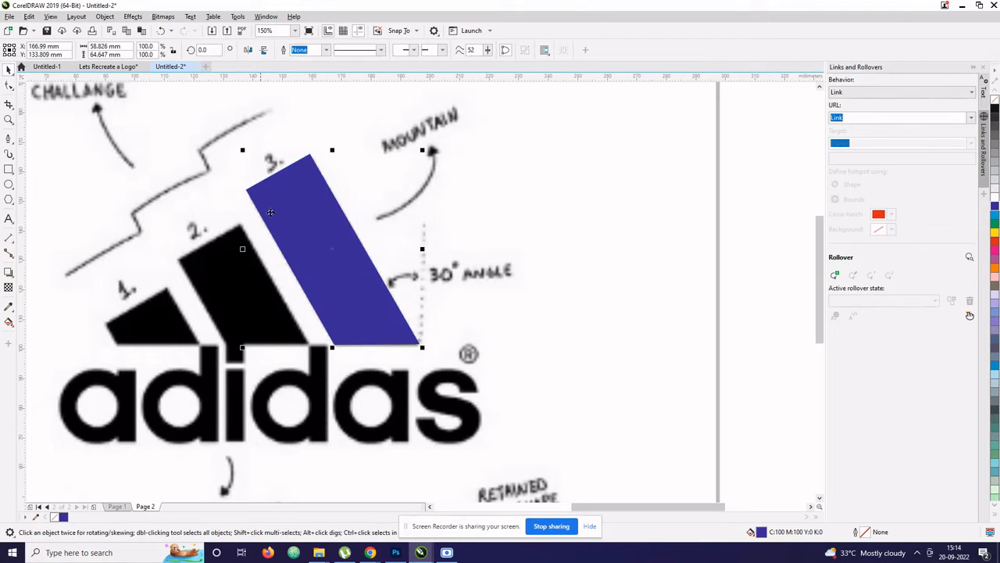
left_click_drag(271, 212, 417, 207)
key("ctrl+z")
Step: Adjust the blue stripe's upper-left corner node slightly outward with the Shape tool
left_click(9, 87)
scroll(227, 161, "up", 3)
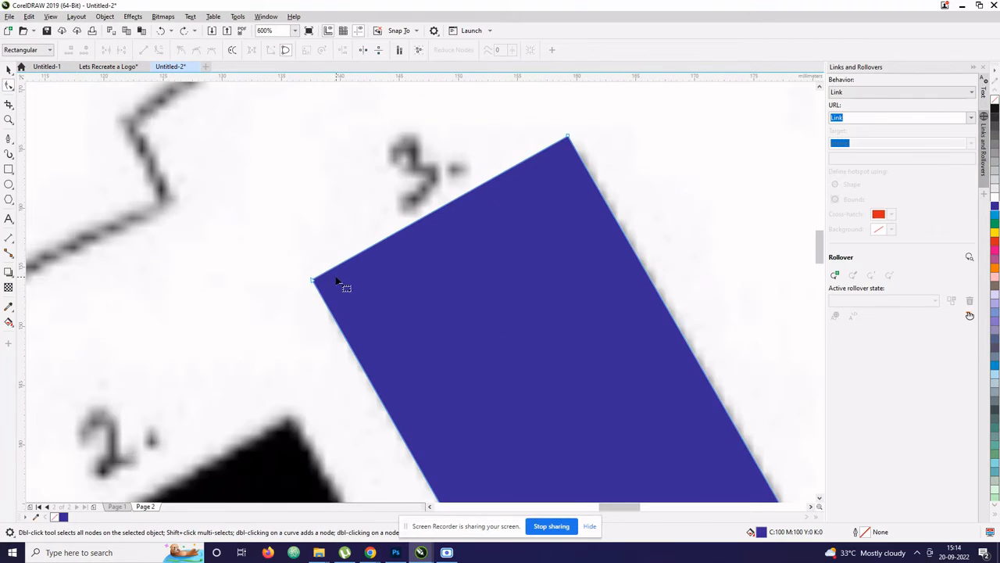
left_click(311, 280)
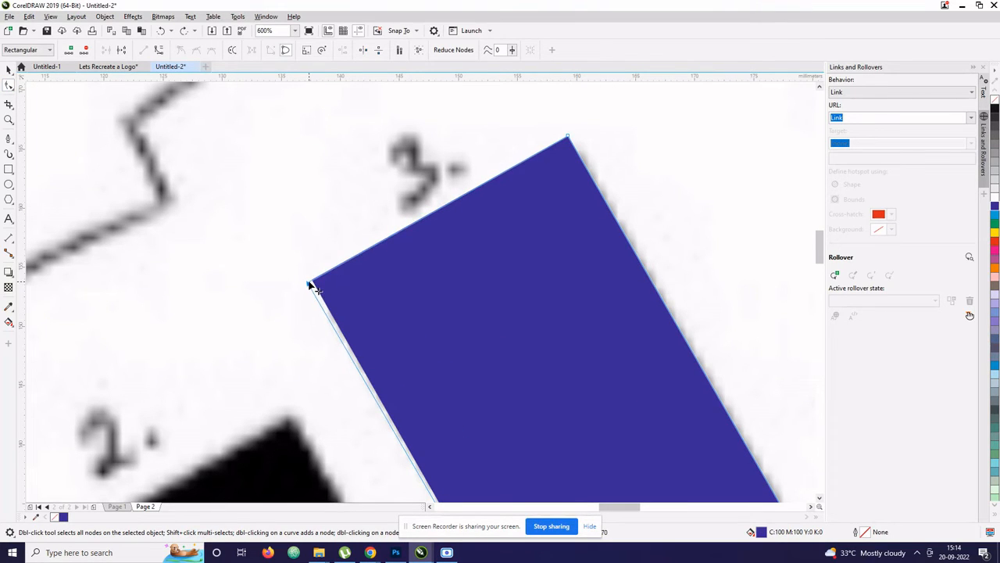
scroll(313, 285, "down", 5)
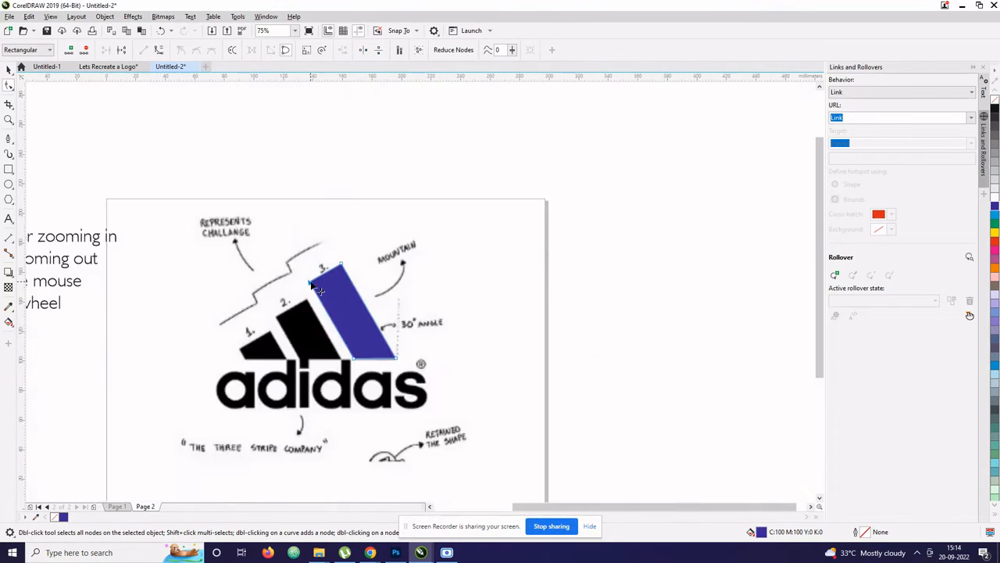
Step: Replace the zooming note's text with "I used the shape adjustments tool to make finer", broken over three short lines
scroll(411, 355, "down", 3)
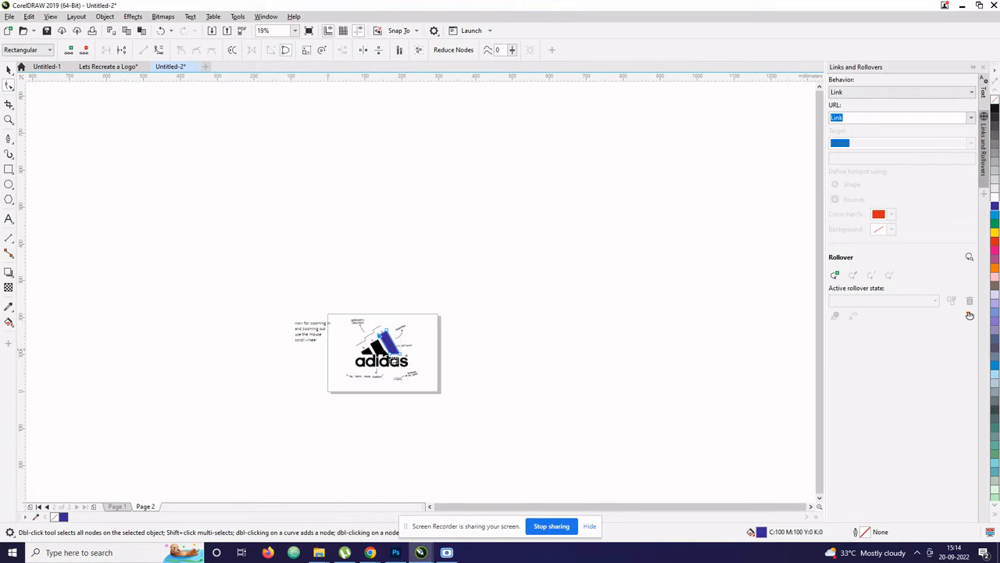
scroll(295, 336, "up", 3)
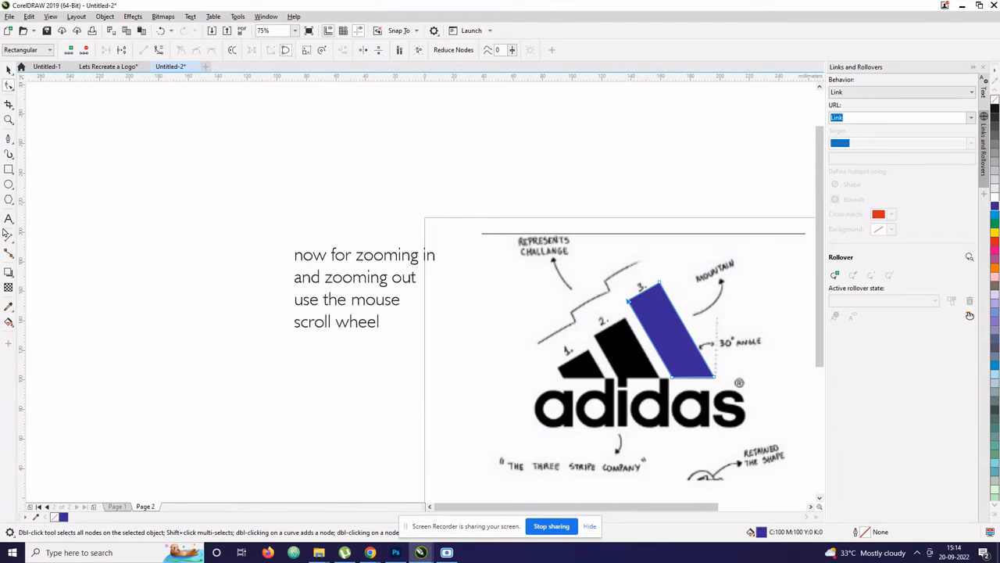
left_click(9, 221)
left_click(316, 258)
key("ctrl+a")
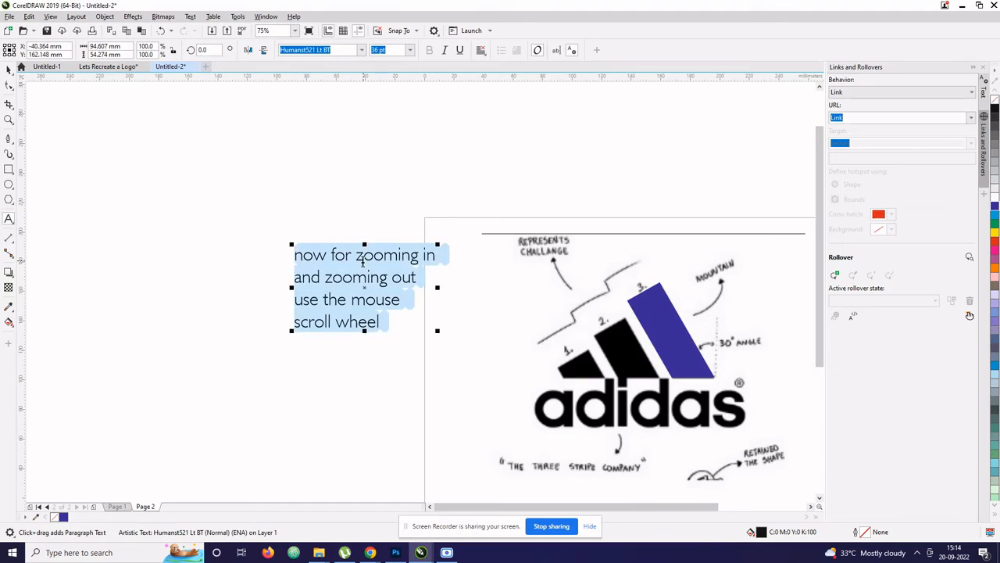
type("I su")
key("BackSpace")
type("used the shape ")
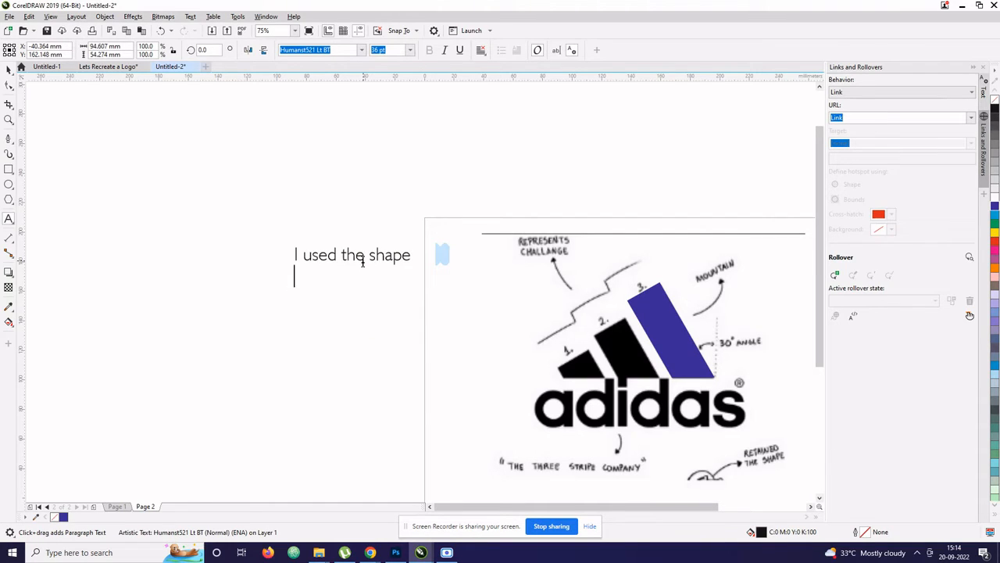
type("adjustments")
key("Return")
type("tool f")
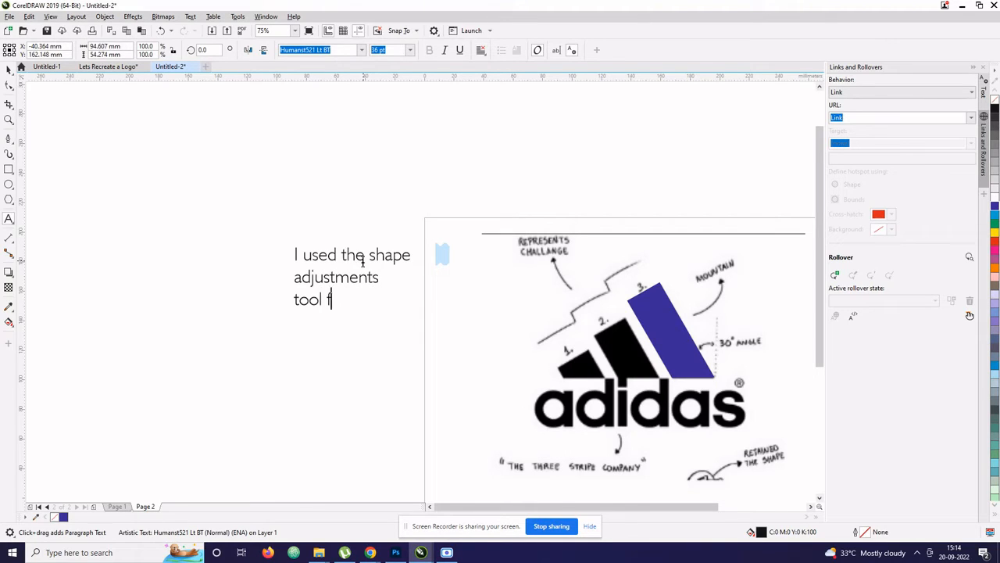
key("BackSpace")
type("to make finer ")
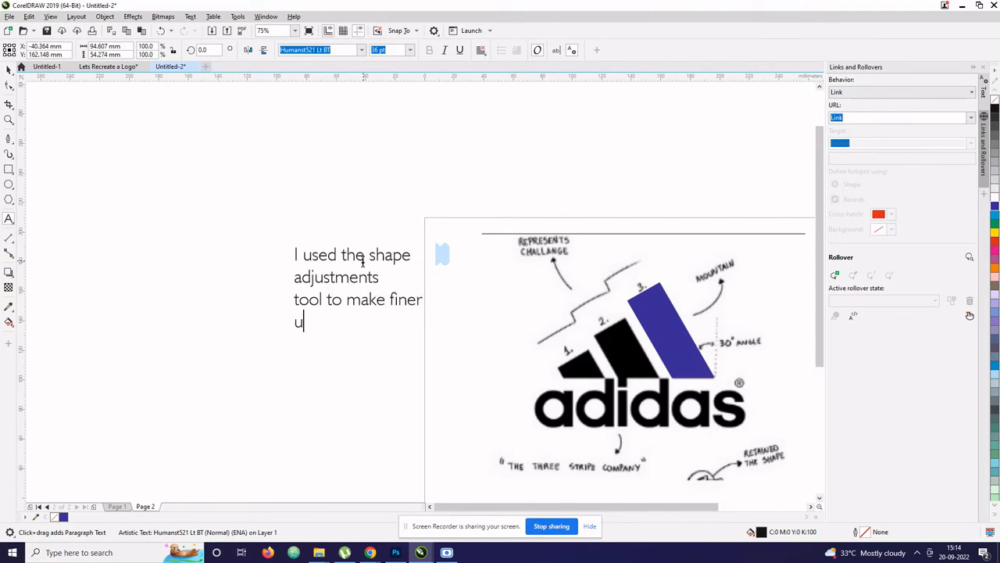
Step: Complete the note with the lines "adjustments after", "completing the" and "shape"
type("adjustments ")
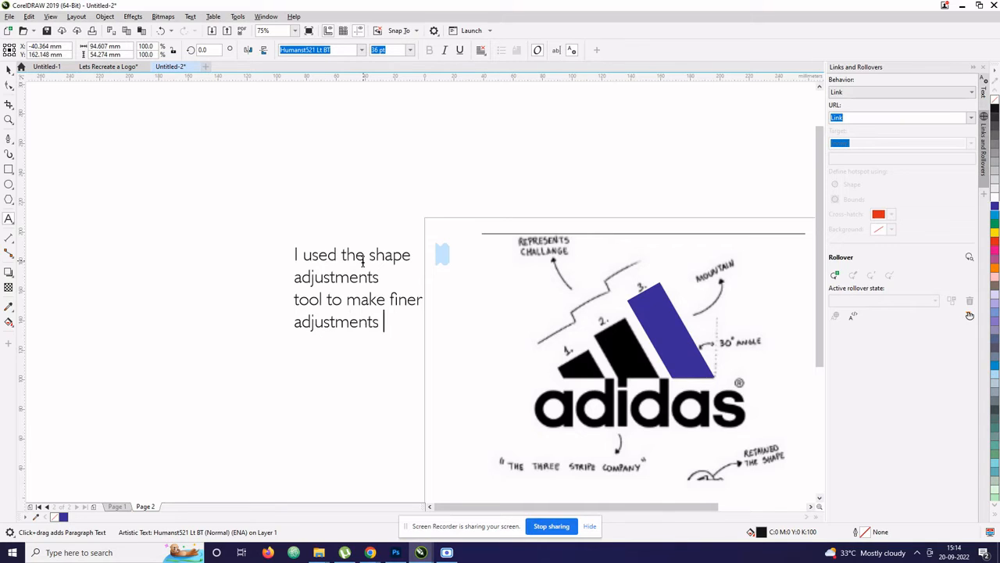
type("after")
key("Return")
type("comple")
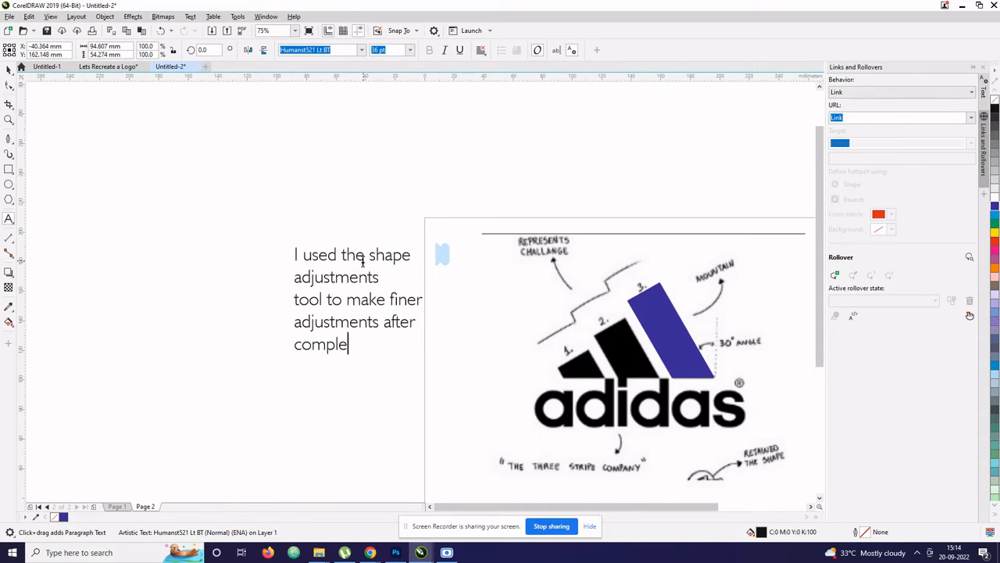
type("tei")
key("BackSpace")
key("BackSpace")
type("ing the")
key("Return")
type("shape")
key("ctrl+space")
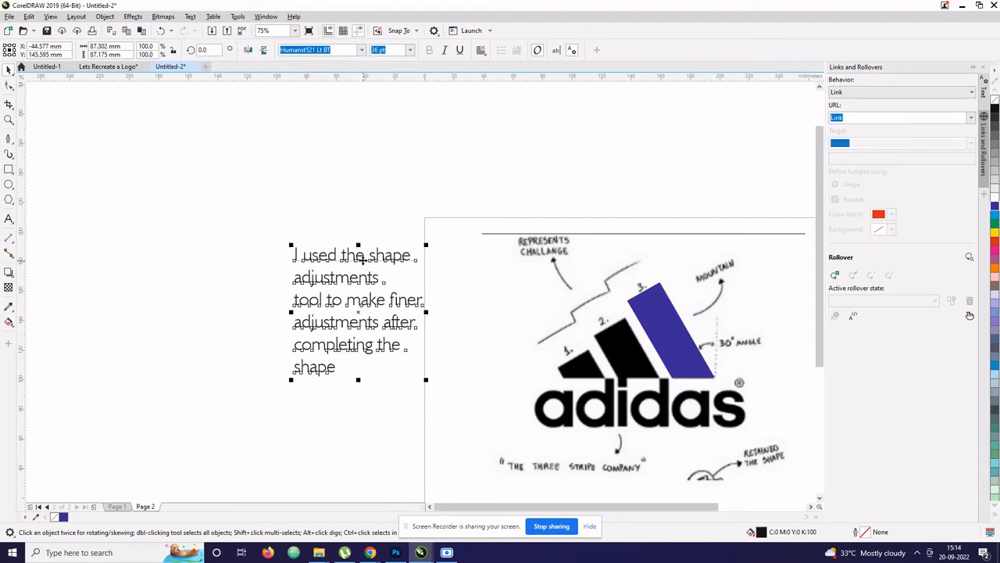
Step: Duplicate the note, change the copy's text to "<---shape adjustsment tool" and place it so the arrow points at the Shape tool
left_click_drag(317, 257, 68, 103)
right_click(68, 103)
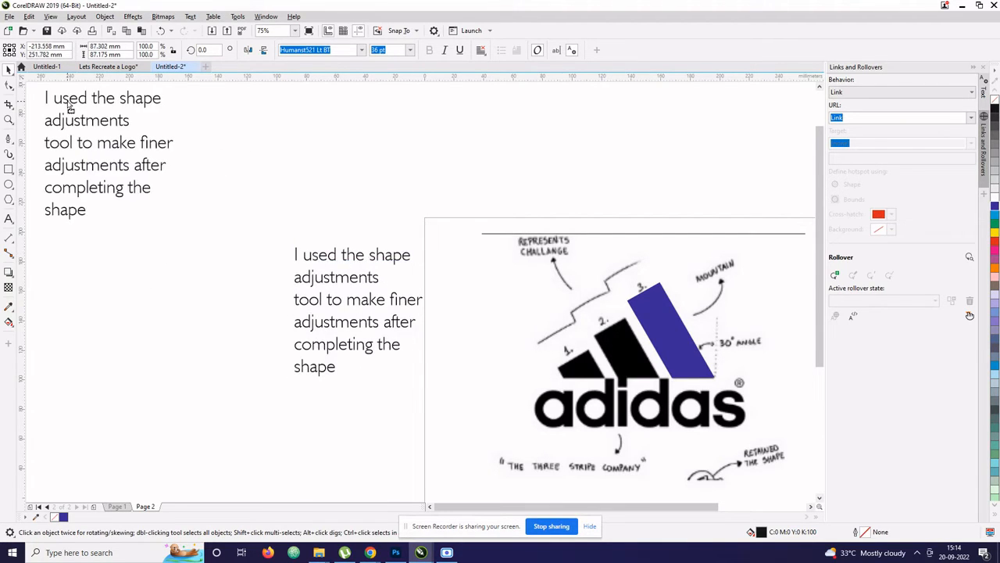
double_click(67, 103)
type("sha")
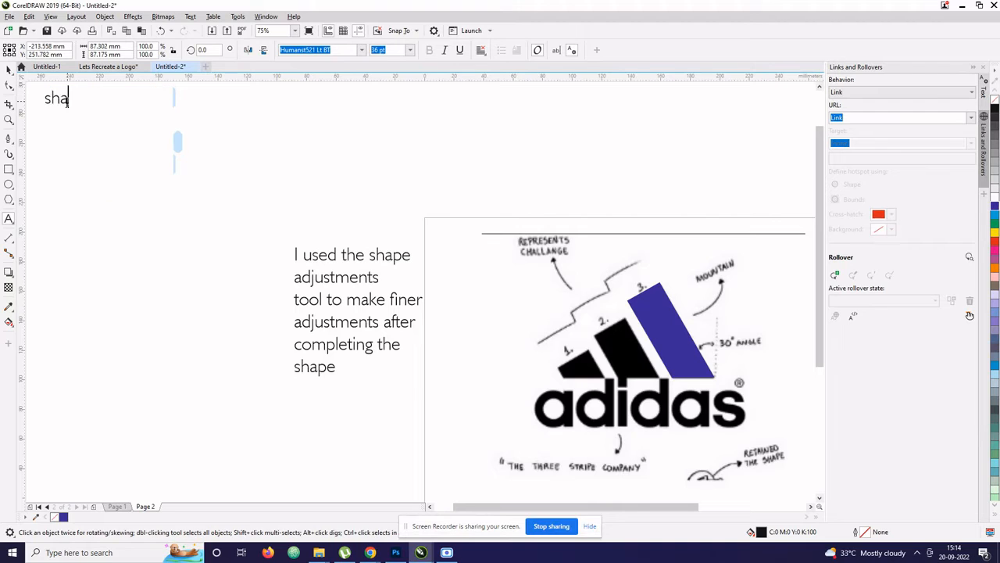
type("pe adjusts")
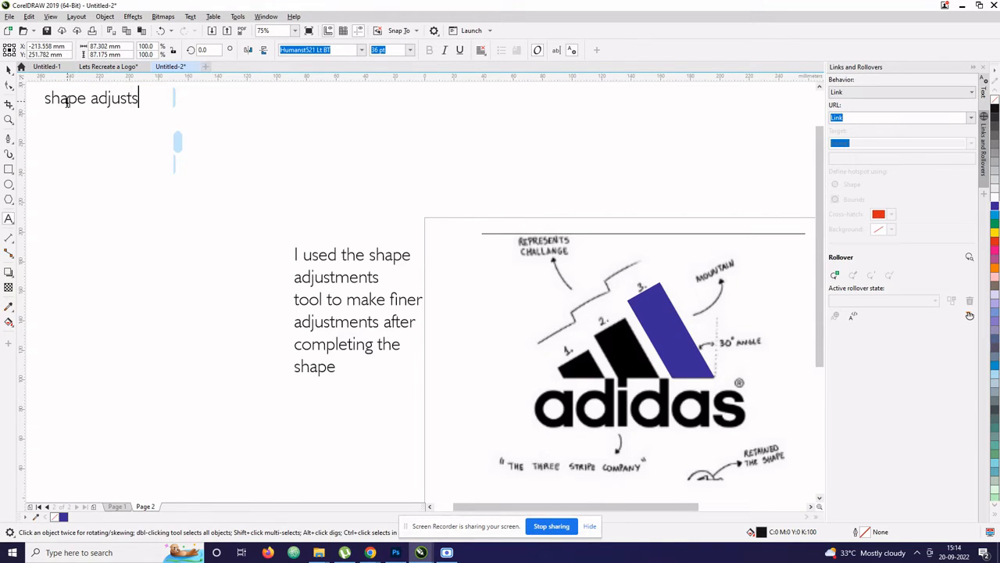
type("ment tool")
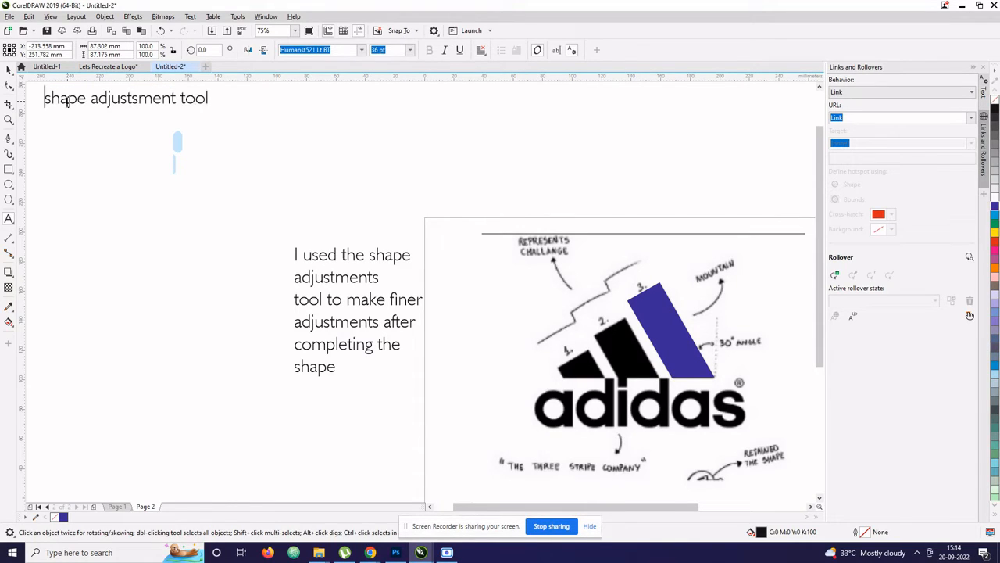
type("<---")
key("ctrl+space")
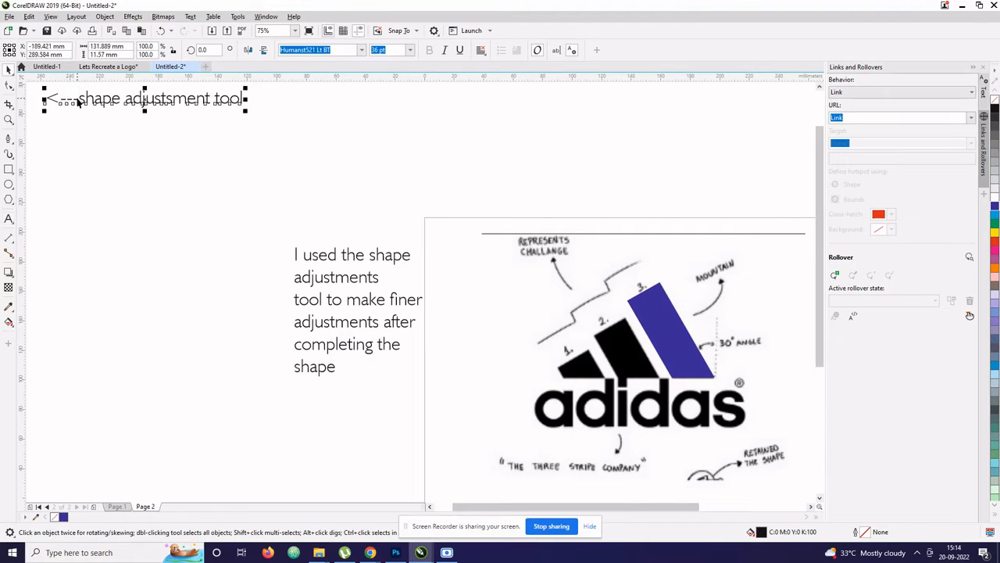
mouse_move(89, 97)
left_mouse_down()
mouse_move(75, 100)
mouse_move(72, 88)
left_mouse_up()
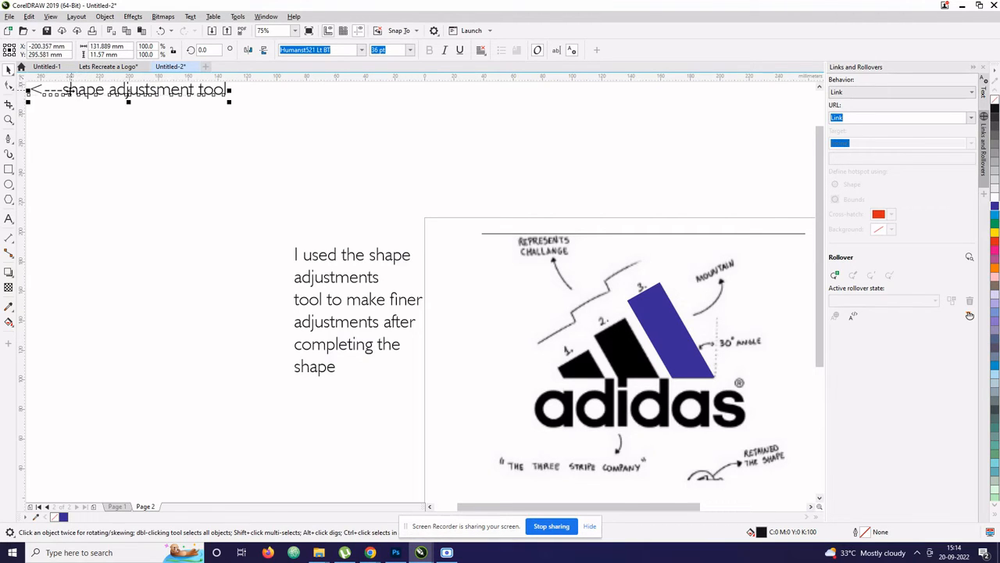
Step: Fine-tune the blue stripe's upper-left corner node slightly downward with the Shape tool
left_click(9, 85)
scroll(684, 311, "up", 10)
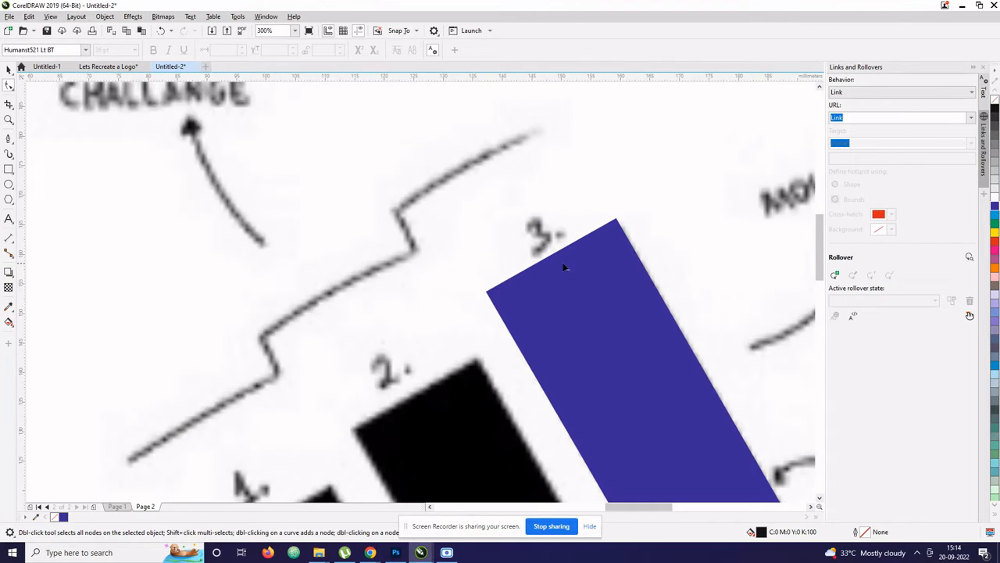
left_click(342, 342)
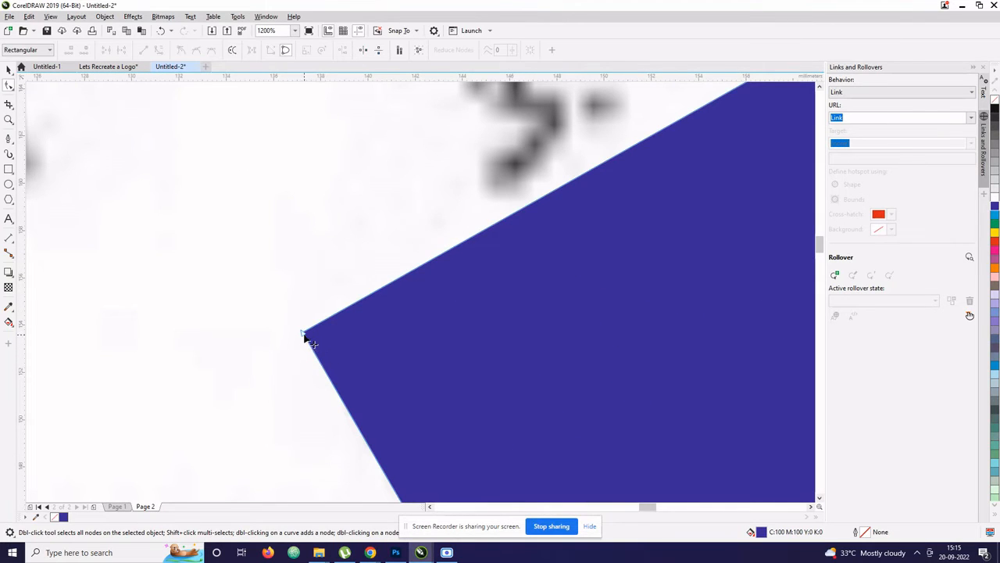
mouse_move(304, 334)
left_mouse_down()
mouse_move(257, 331)
mouse_move(303, 336)
mouse_move(305, 346)
left_mouse_up()
scroll(305, 346, "down", 8)
scroll(305, 347, "down", 10)
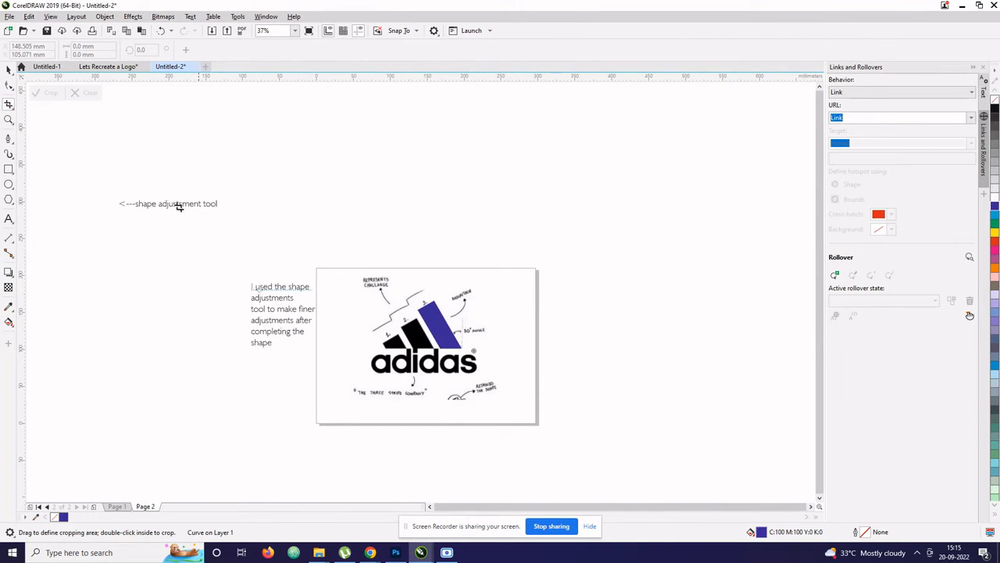
Step: Delete the "<---shape adjustsment tool" callout text
key("space")
left_click(148, 204)
key("Delete")
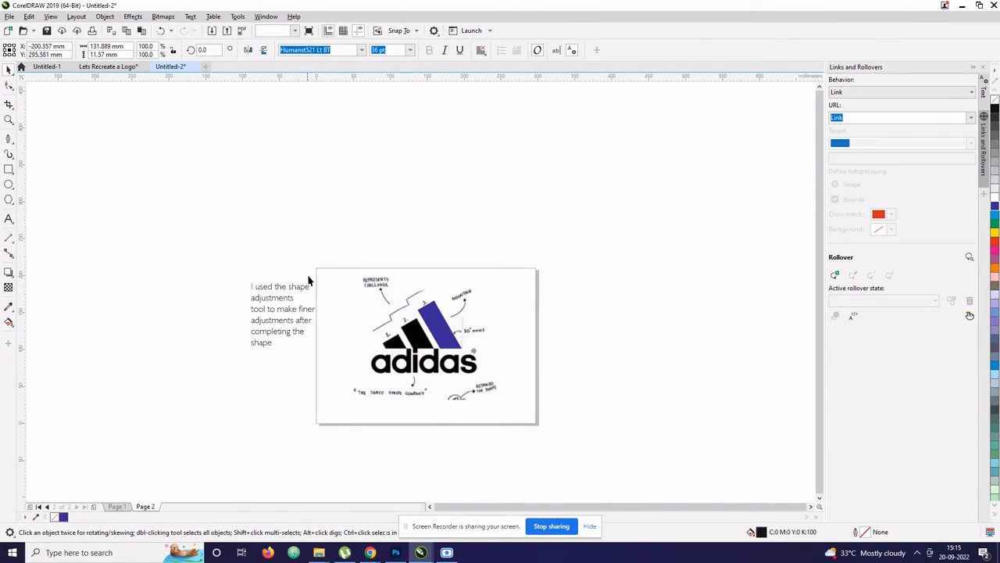
Step: Replace the remaining note's text with "now again using the pen tool we will trace over the other two small shapes" in short lines
double_click(297, 314)
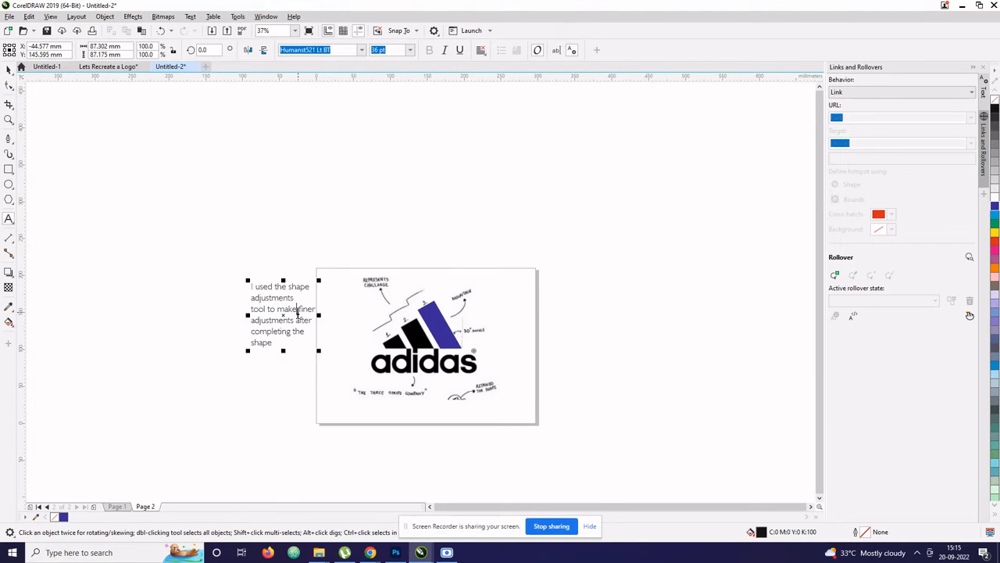
key("F4")
scroll(163, 245, "down", 3)
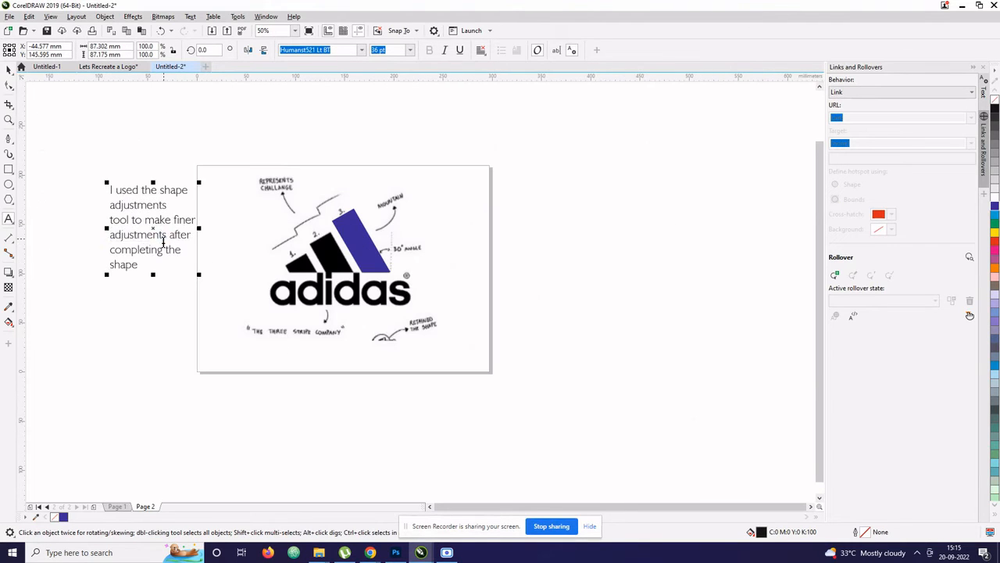
key("ctrl+a")
type("no")
type("ag")
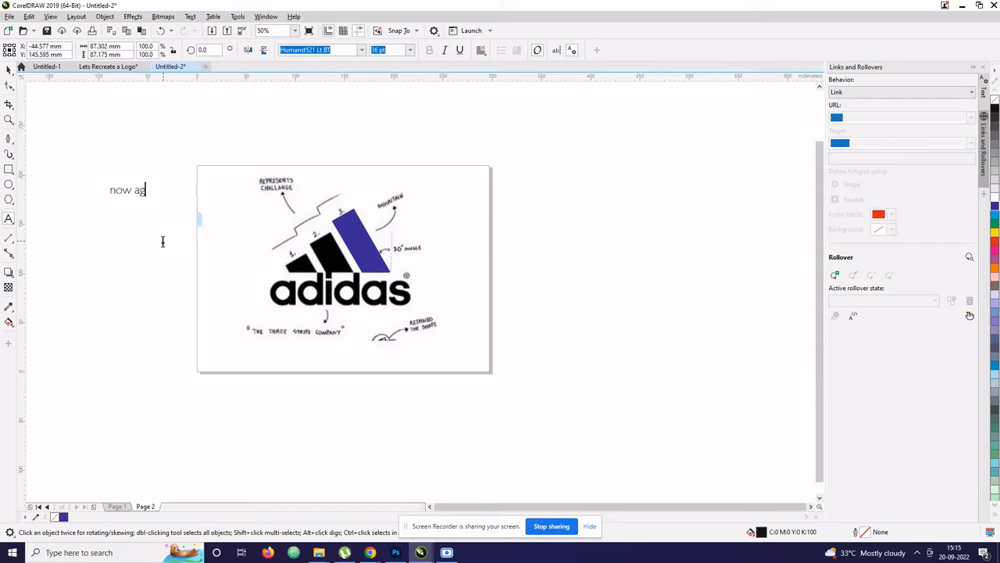
type("ain using the pen tool w")
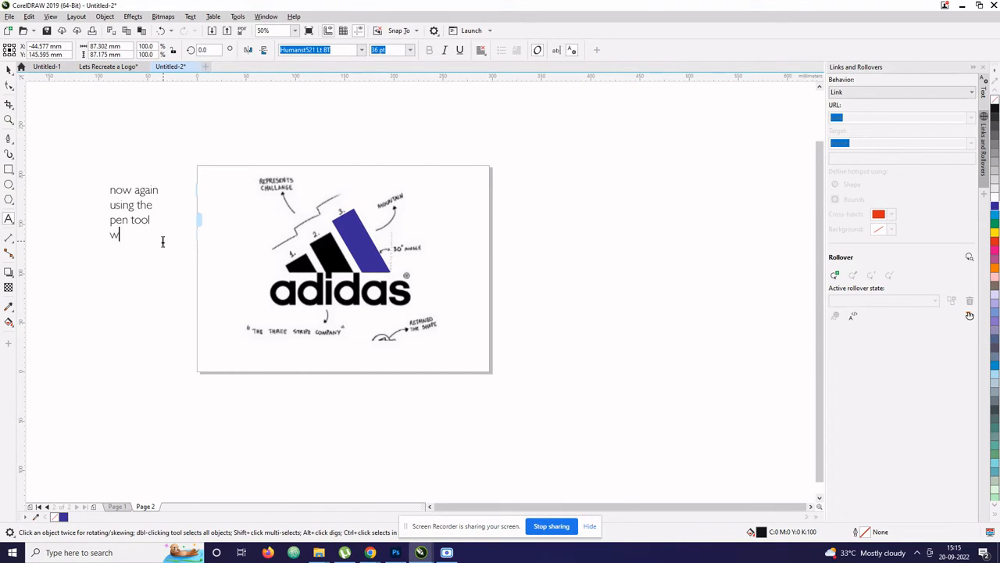
type("e wi")
type("ll trace over ")
type("the other ")
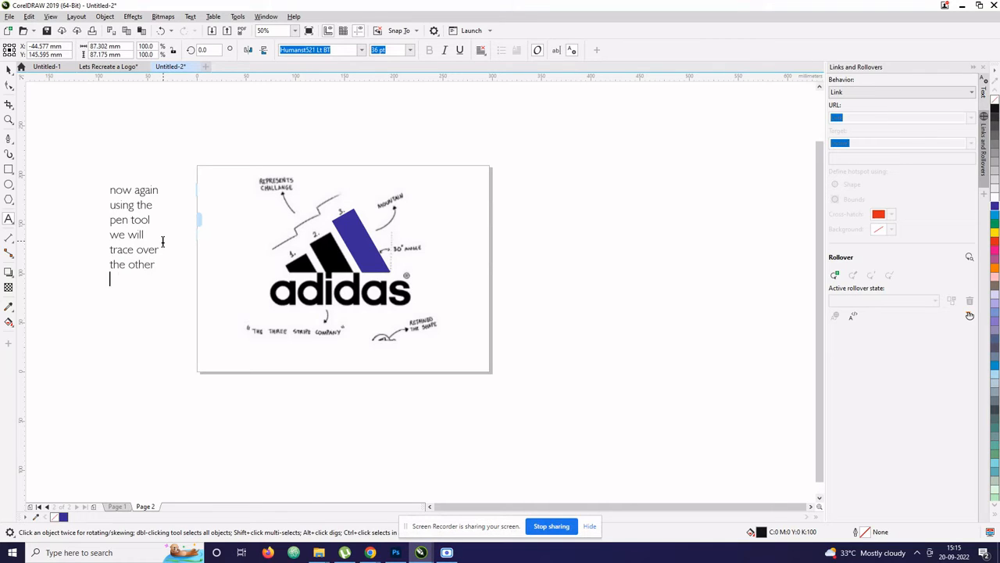
type("two small ")
type("shapes")
key("ctrl+space")
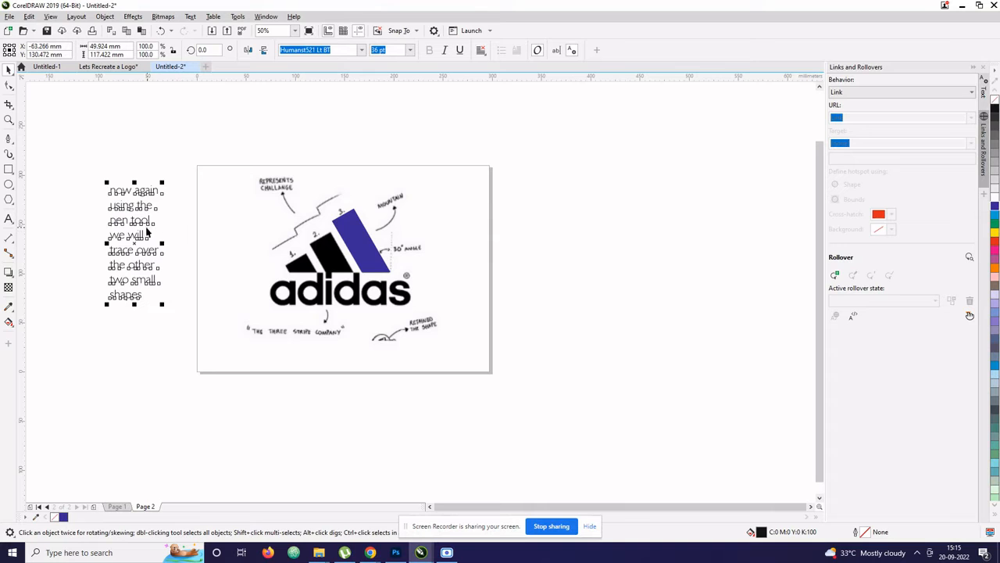
left_click(39, 125)
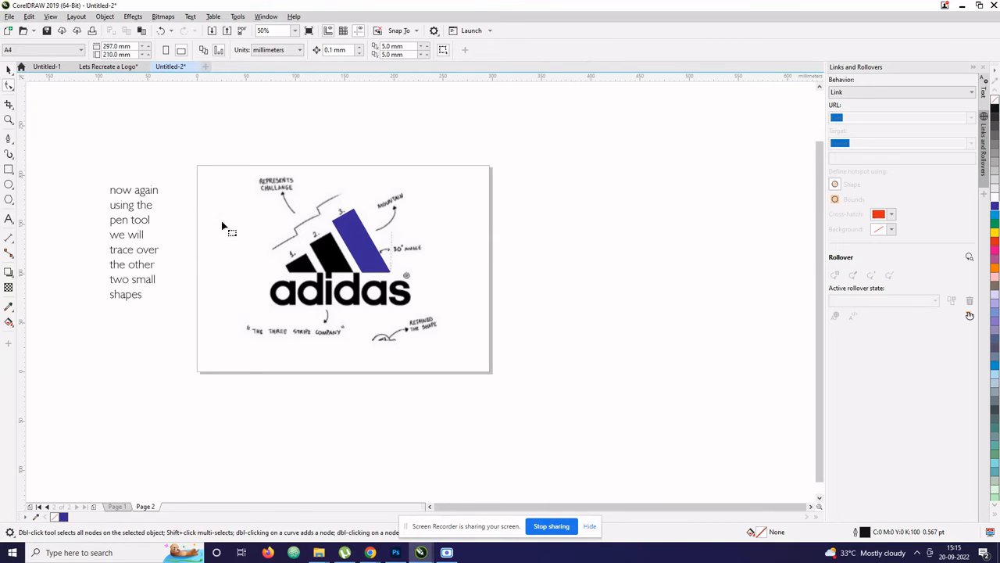
Step: Trace the middle stripe (number 2) with the Pen tool as a closed four-corner shape and fill it with blue (C:100 M:100 Y:0 K:0)
scroll(340, 281, "up", 2)
left_click(9, 139)
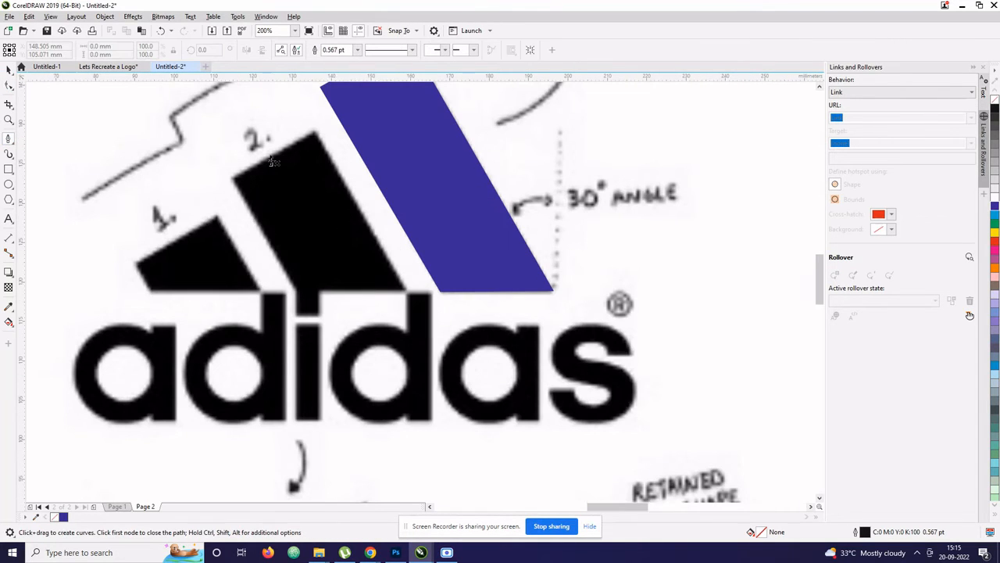
scroll(271, 159, "up", 1)
left_click(189, 197)
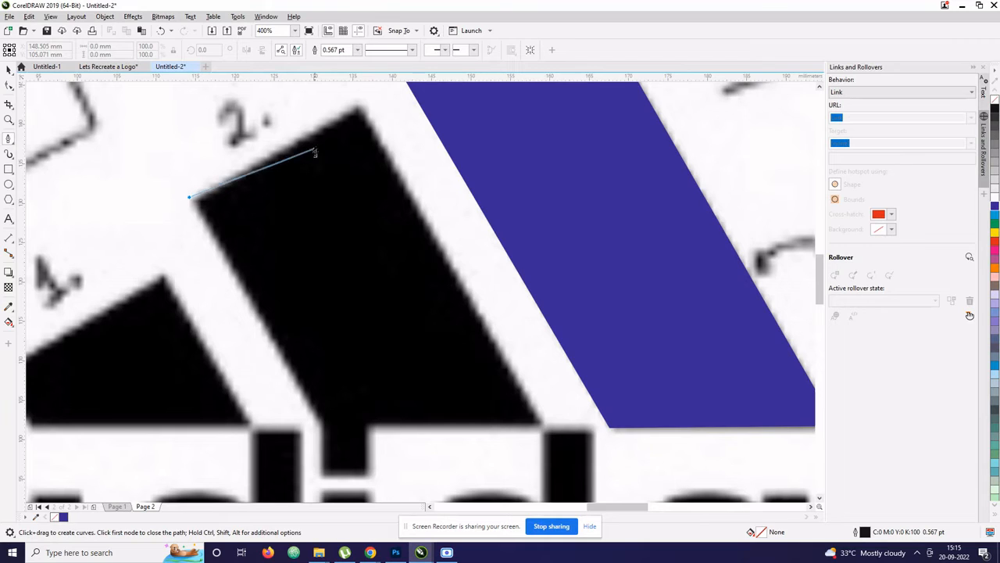
left_click(359, 96)
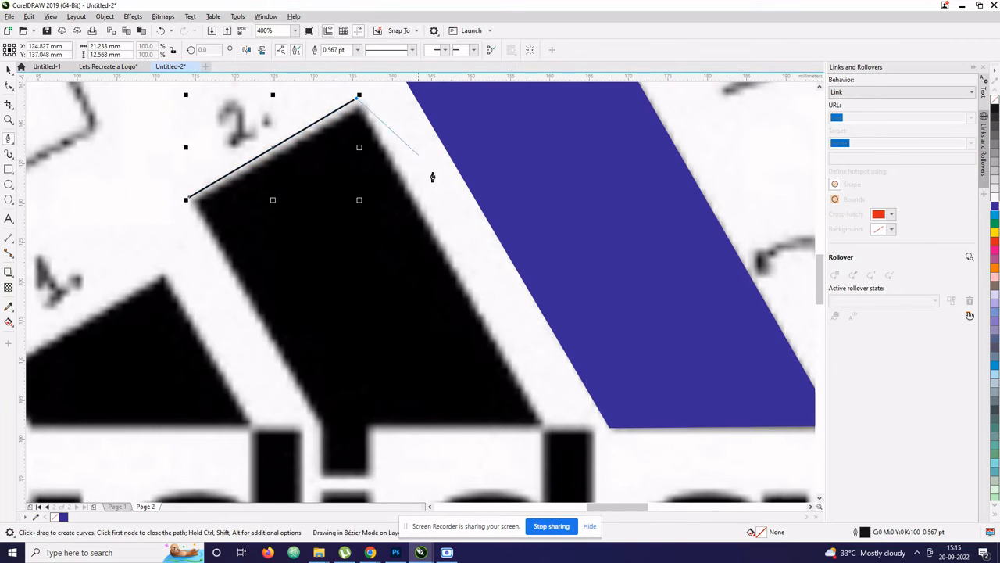
left_click(546, 428)
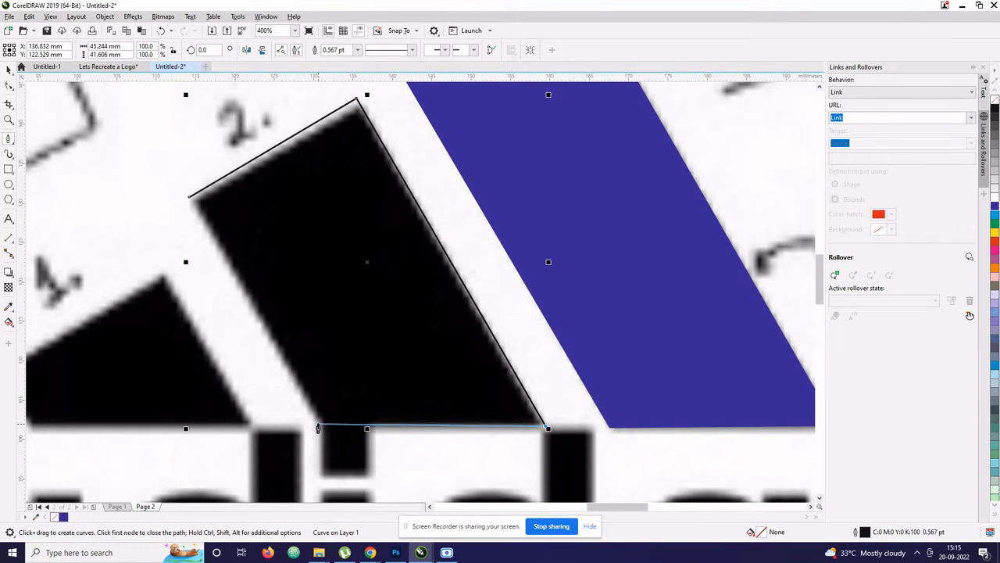
left_click(319, 428)
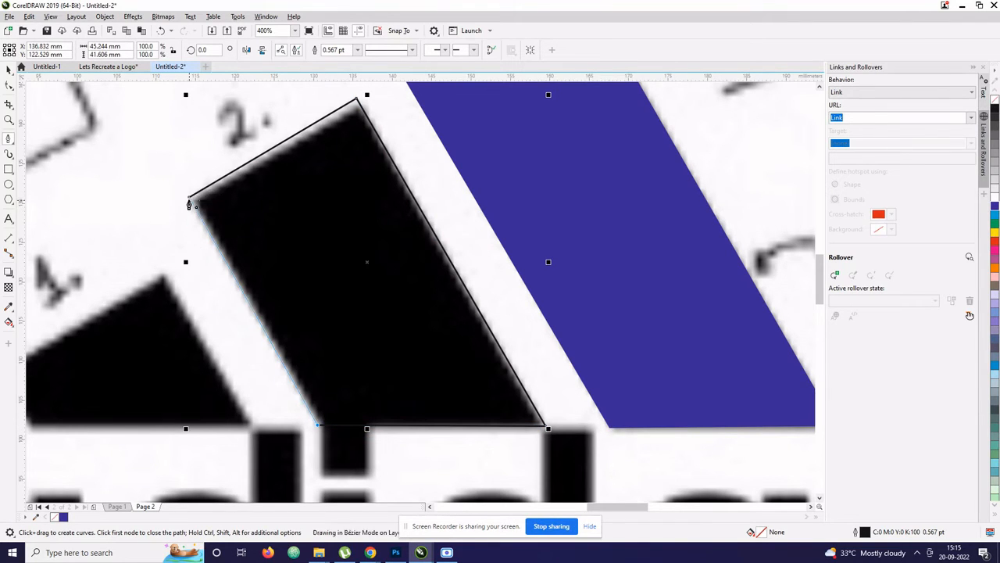
left_click(188, 205)
key("shift+F4")
left_click(995, 208)
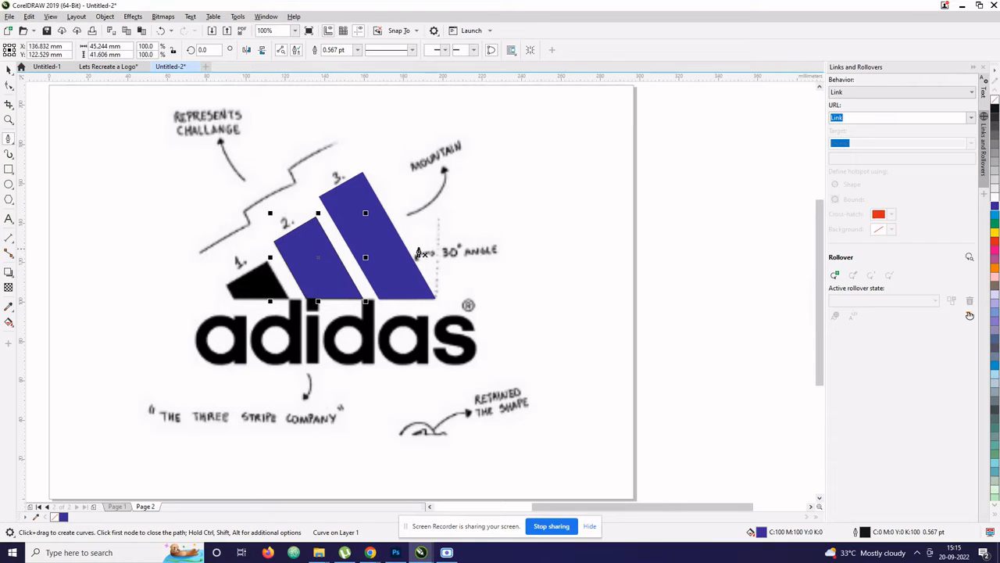
Step: Trace the smallest stripe (number 1) with the Pen tool as a closed four-corner shape and fill it with blue (C:100 M:100 Y:0 K:0)
scroll(280, 289, "up", 2)
scroll(186, 301, "up", 2)
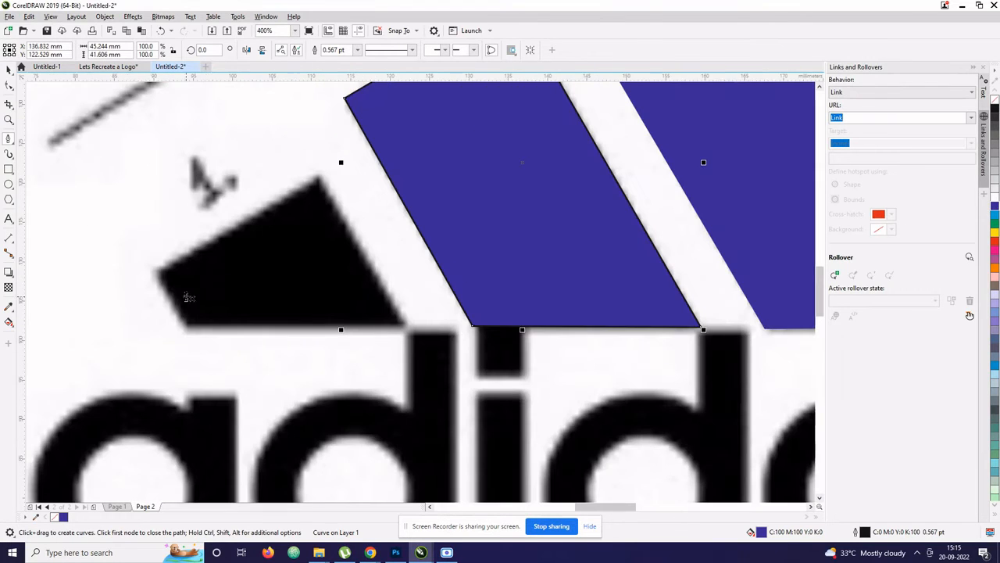
left_click(147, 274)
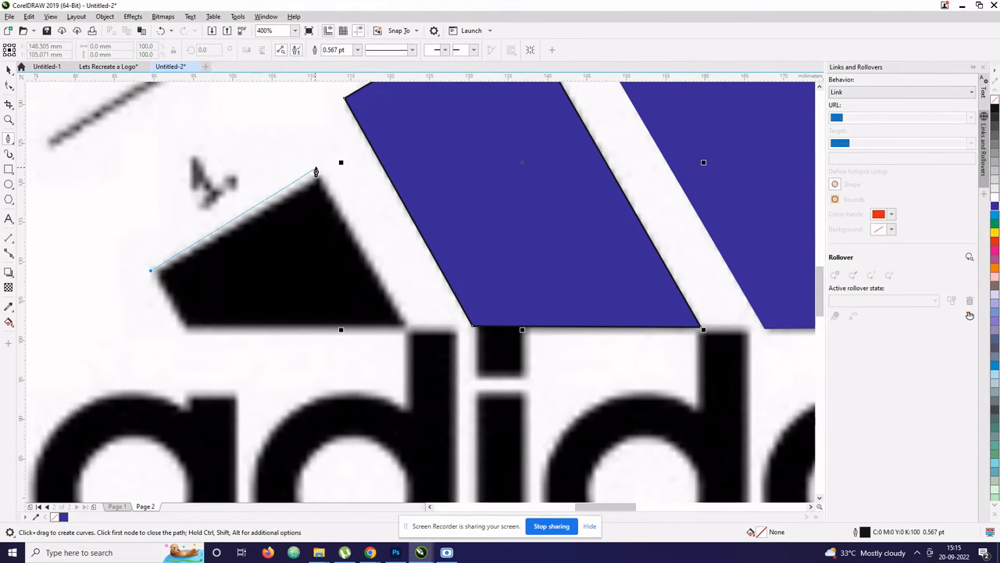
left_click(320, 172)
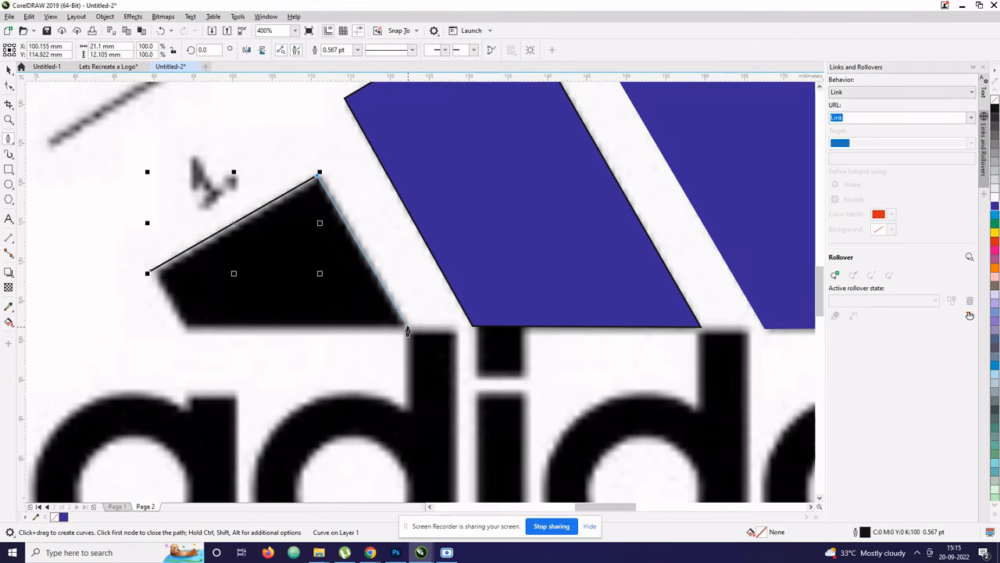
left_click(411, 329)
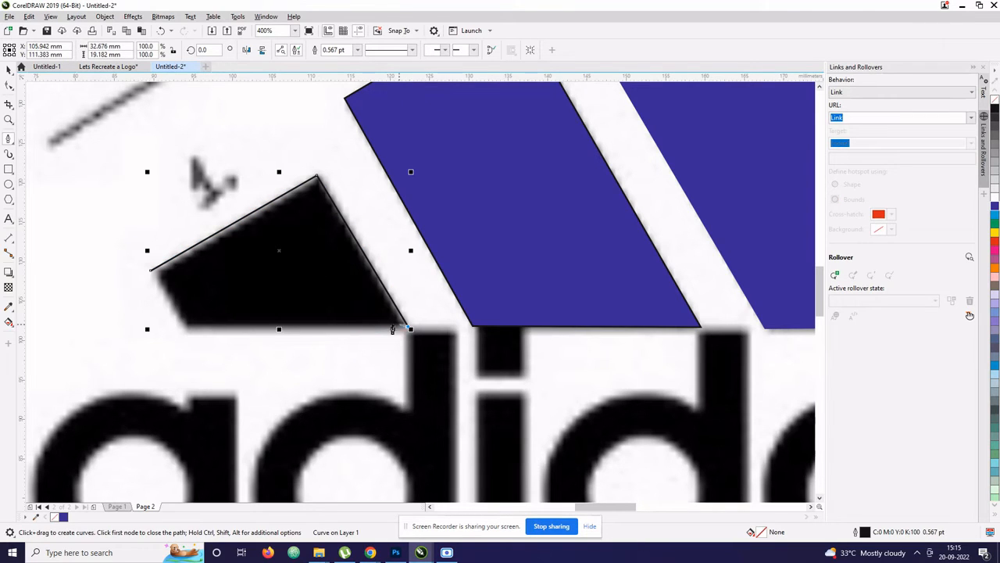
left_click(184, 334)
left_click(157, 273)
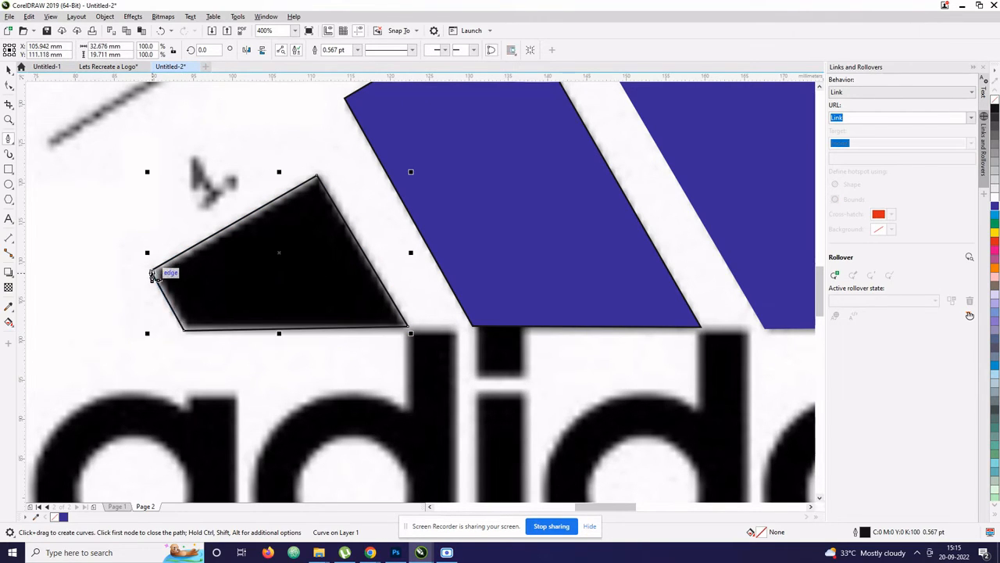
scroll(201, 302, "down", 2)
left_click(994, 205)
scroll(424, 352, "down", 2)
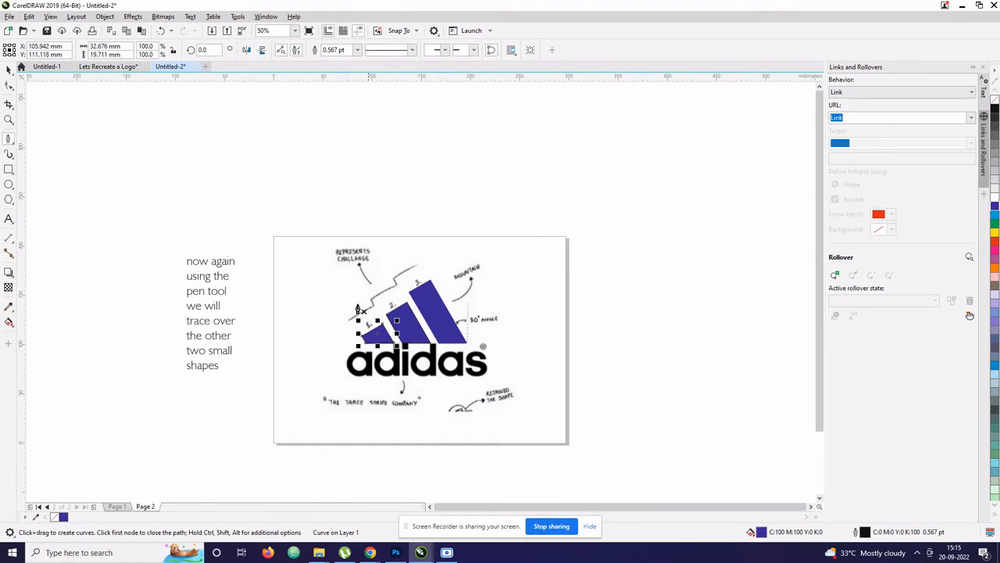
Step: Select all three blue stripes together and remove their outlines
left_click(9, 71)
left_click_drag(224, 186, 478, 370)
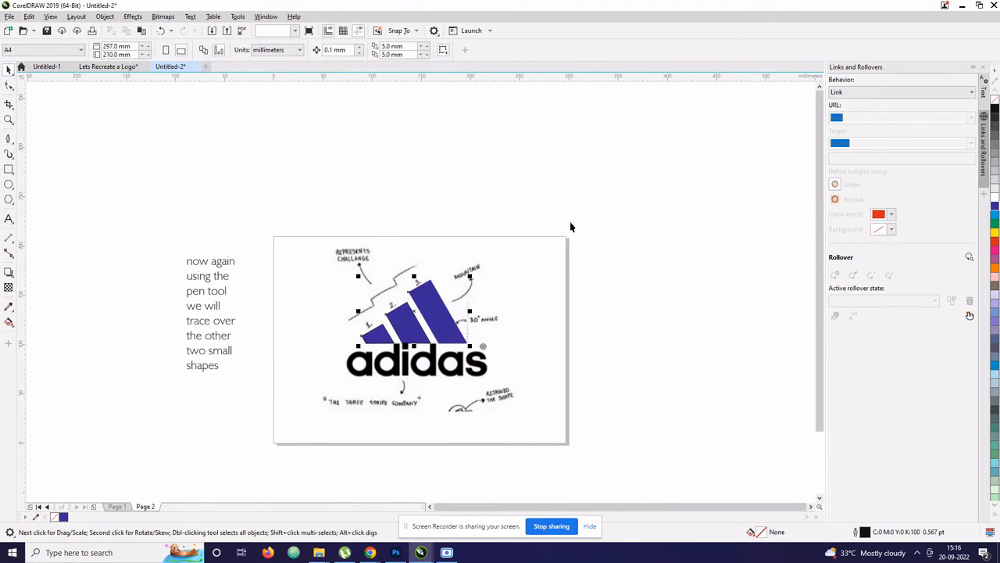
left_click(458, 49)
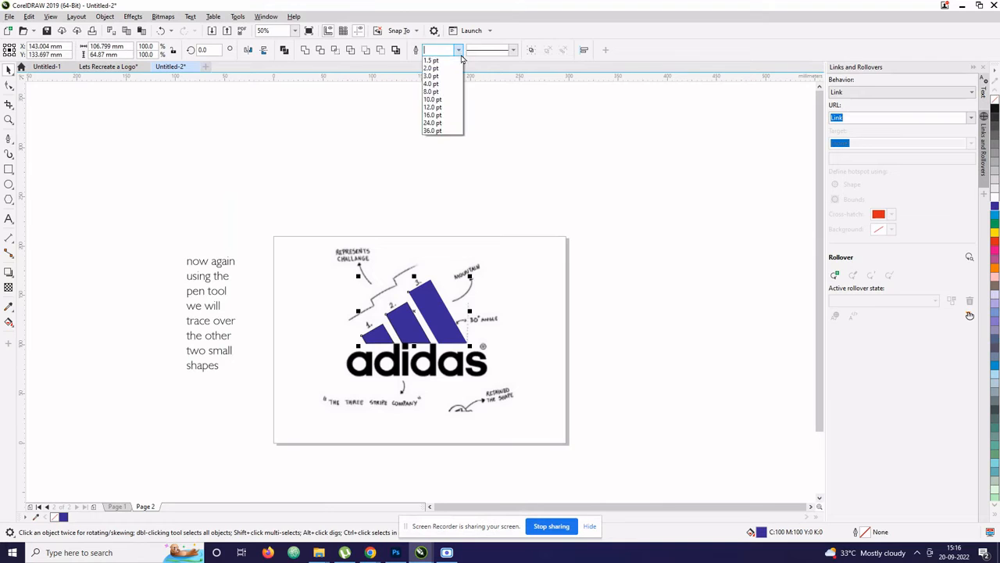
left_click(435, 63)
left_click(487, 109)
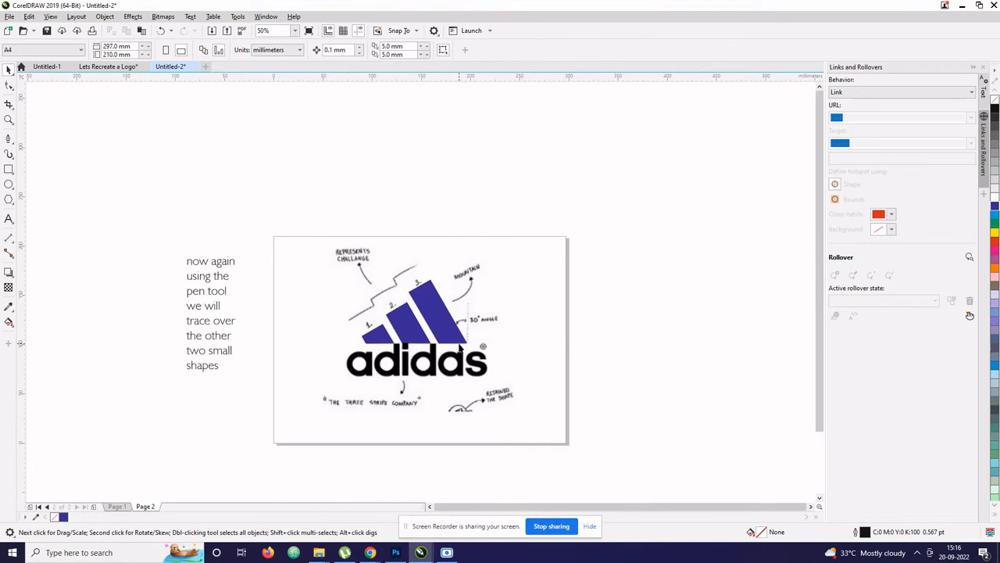
Step: Move the note right of the page and replace its text with "now for the font the identification of exact font comes with pracatice and experience"
scroll(428, 379, "up", 1)
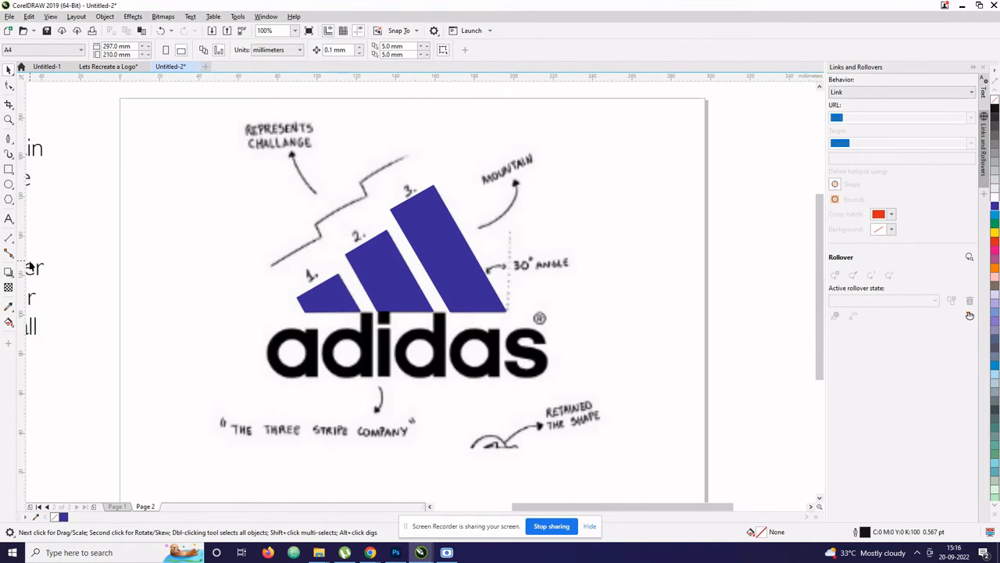
scroll(36, 268, "down", 1)
left_click_drag(34, 272, 435, 303)
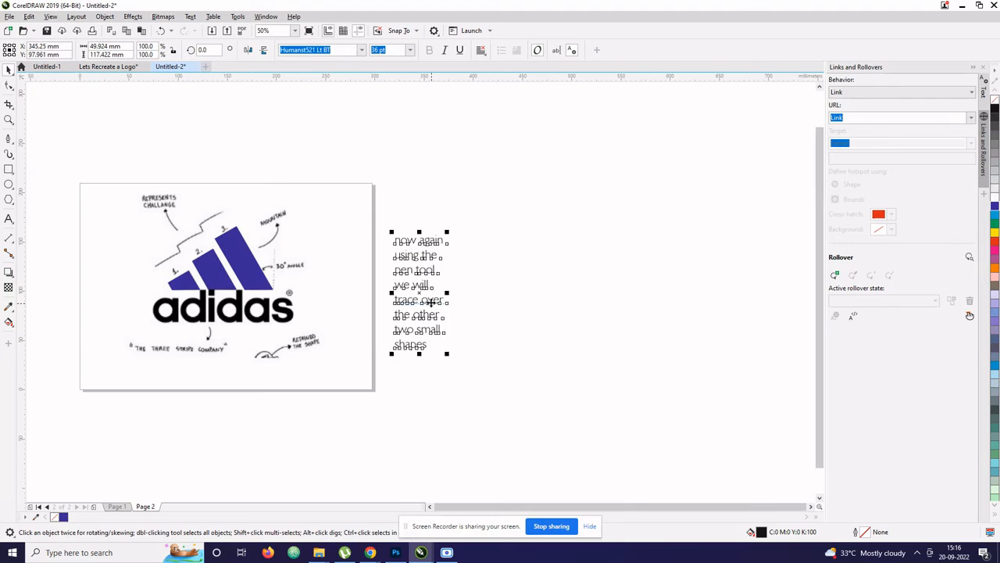
key("F8")
type("now fo")
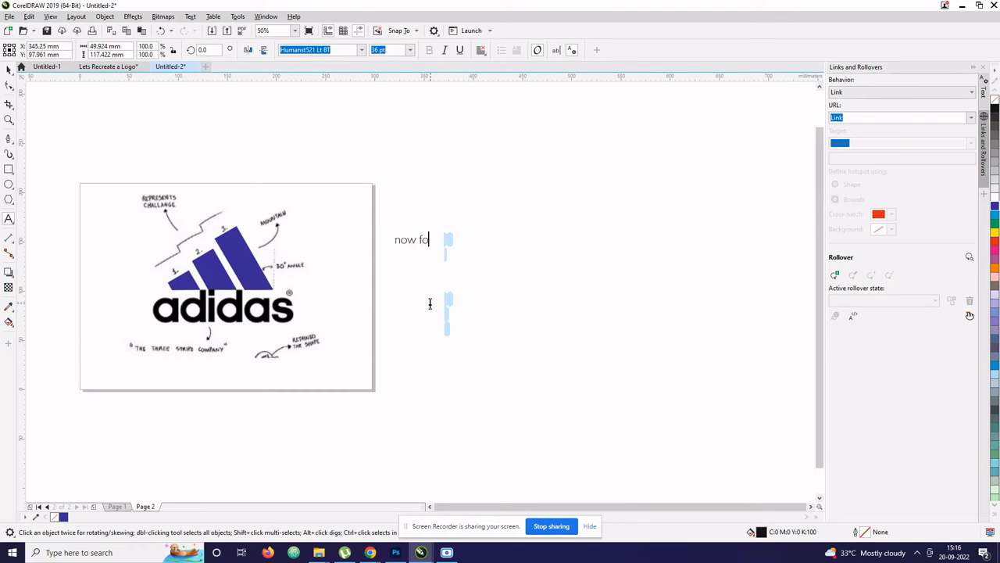
type("r the")
type("ide")
type("ntification")
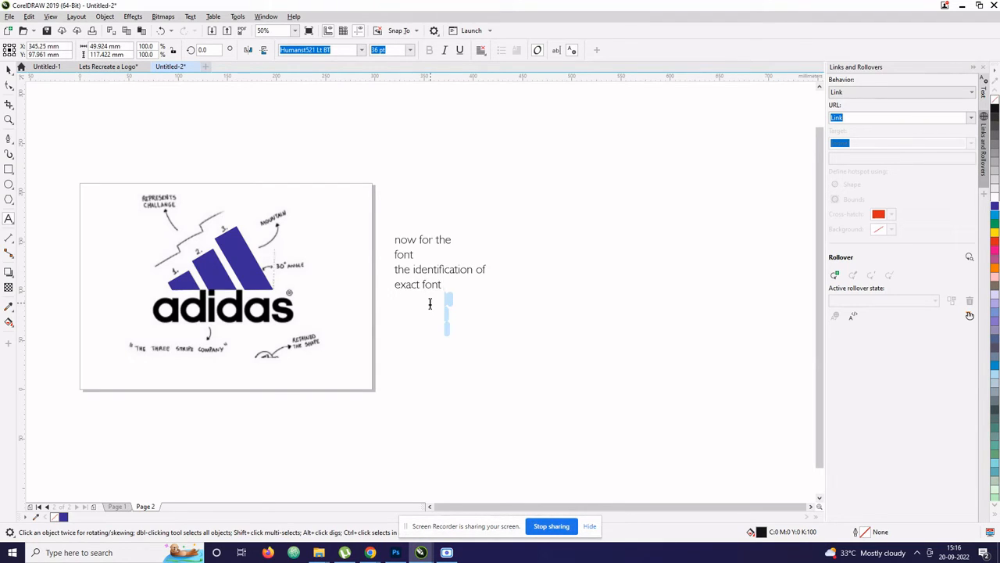
type(" of exact font comes with")
key("Return")
type("pracatice and experience")
key("Return")
key("Return")
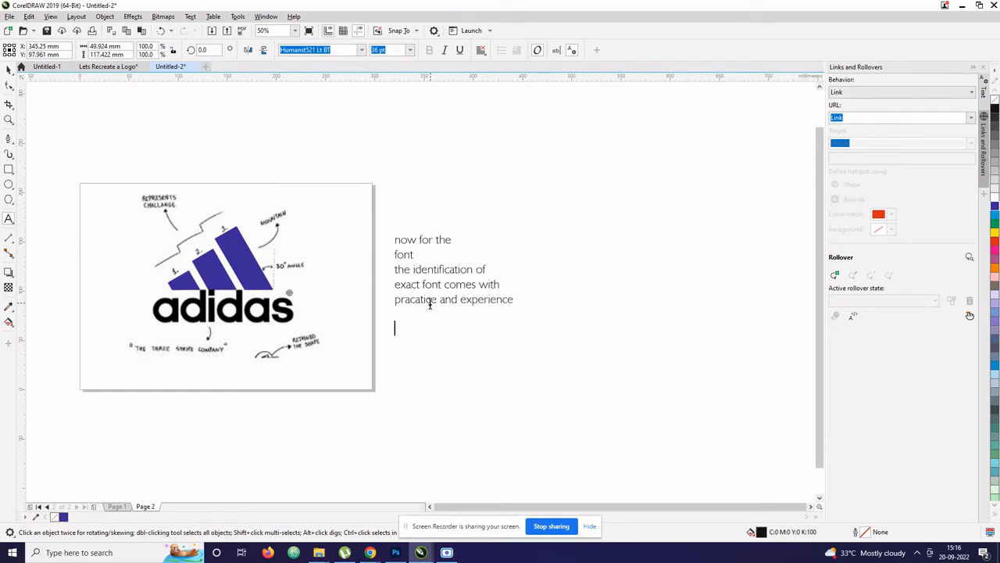
Step: Add a second paragraph to the note reading "for now we'll use a similar and near matching font for this"
type("for now we")
type("'ll use a smiliar mat")
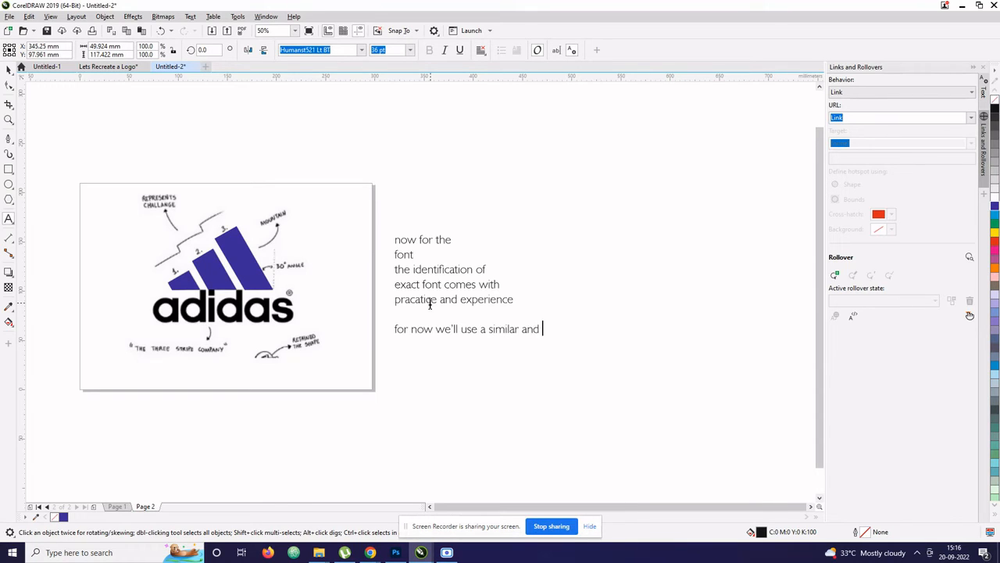
type("near matching fornt")
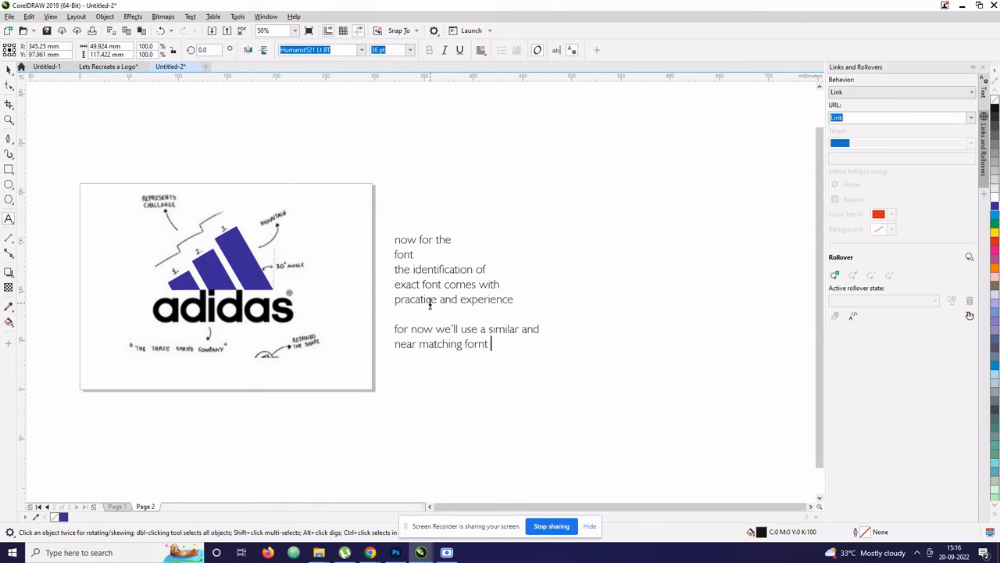
key("BackSpace")
key("BackSpace")
key("BackSpace")
key("BackSpace")
type("nt for th")
key("ctrl+space")
Step: Browse the available fonts with live preview on the "adidas" text for a typeface resembling the reference wordmark
left_click(8, 218)
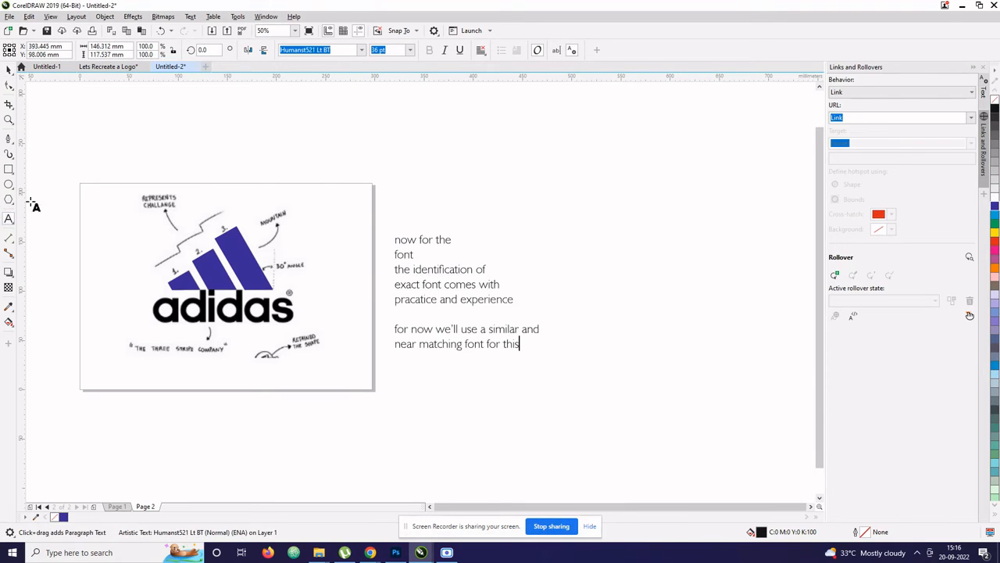
left_click(361, 50)
scroll(369, 207, "down", 3)
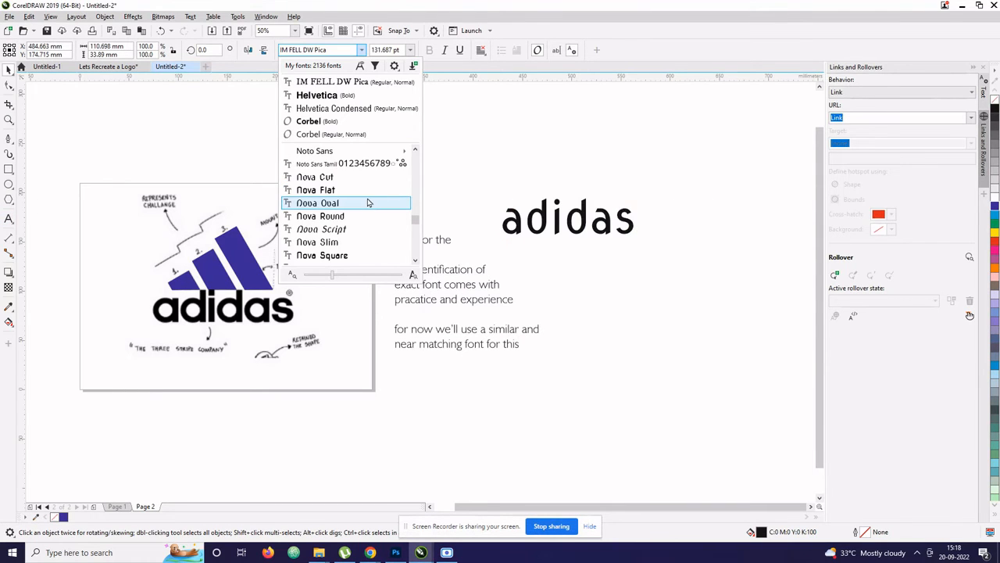
mouse_move(374, 151)
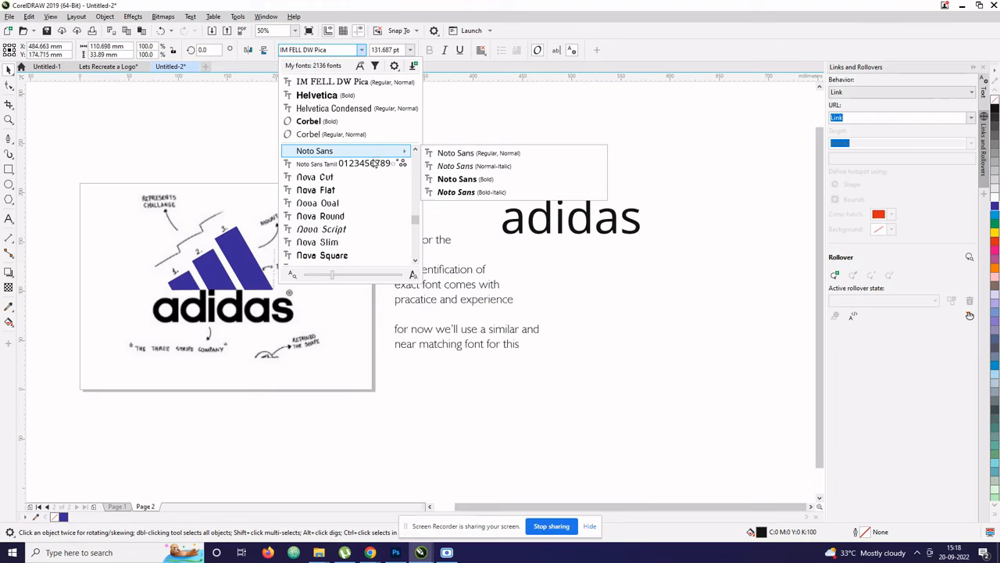
scroll(375, 200, "down", 3)
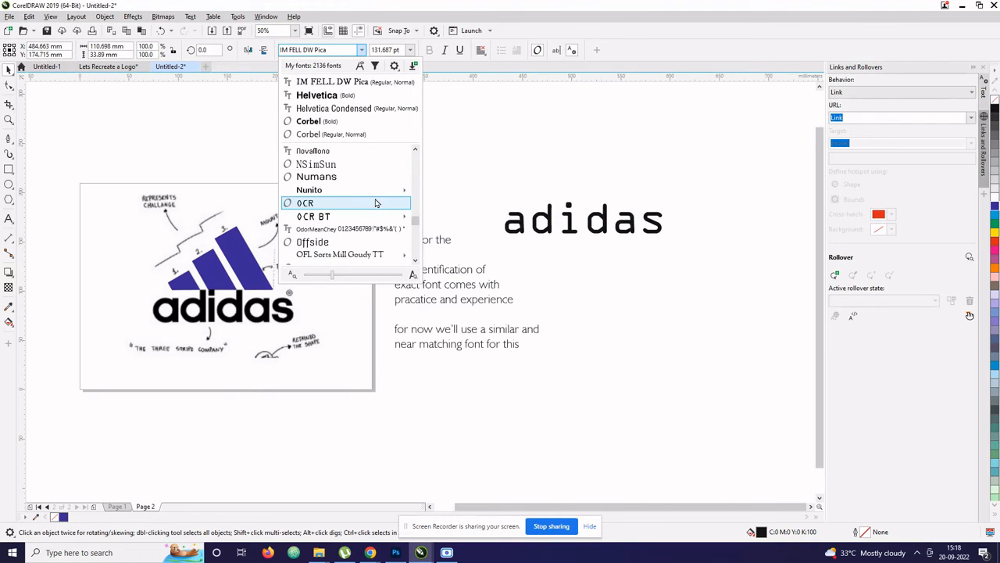
scroll(376, 203, "down", 3)
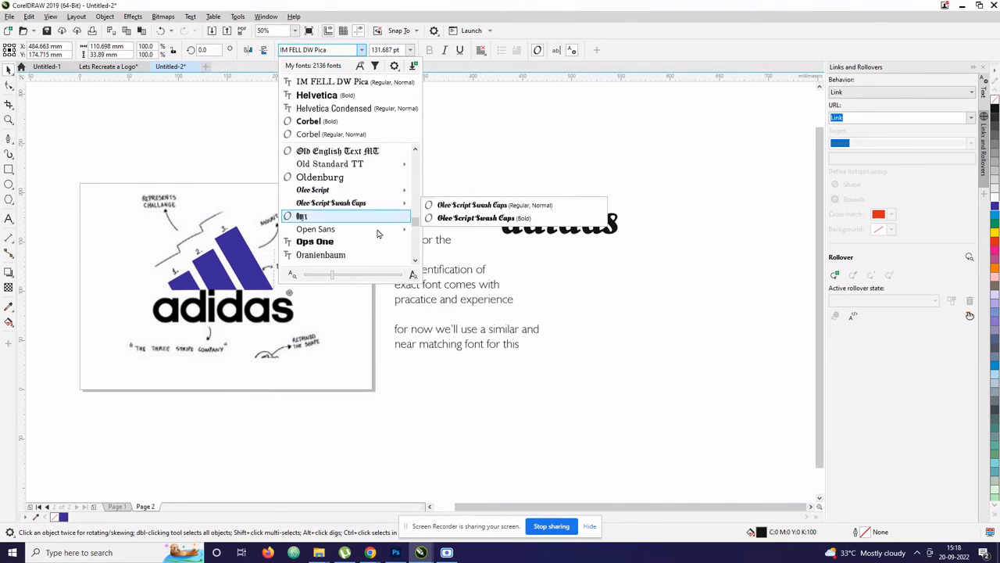
scroll(378, 233, "down", 3)
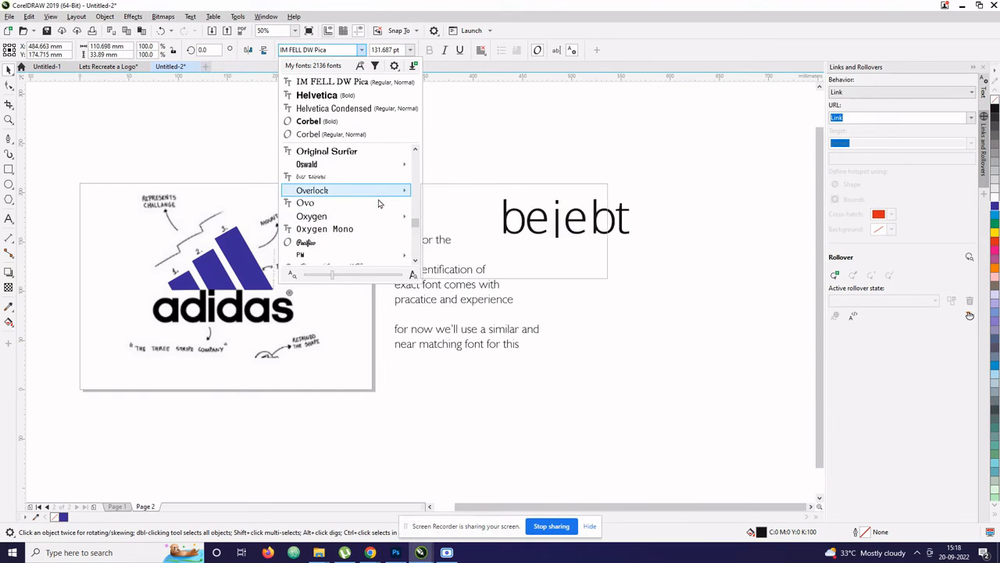
scroll(380, 227, "down", 2)
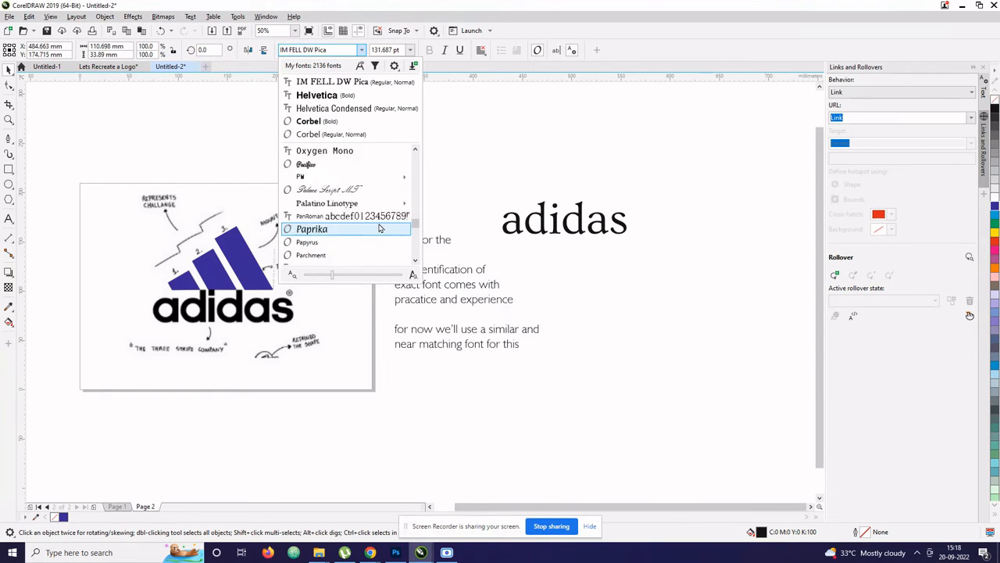
scroll(381, 205, "down", 3)
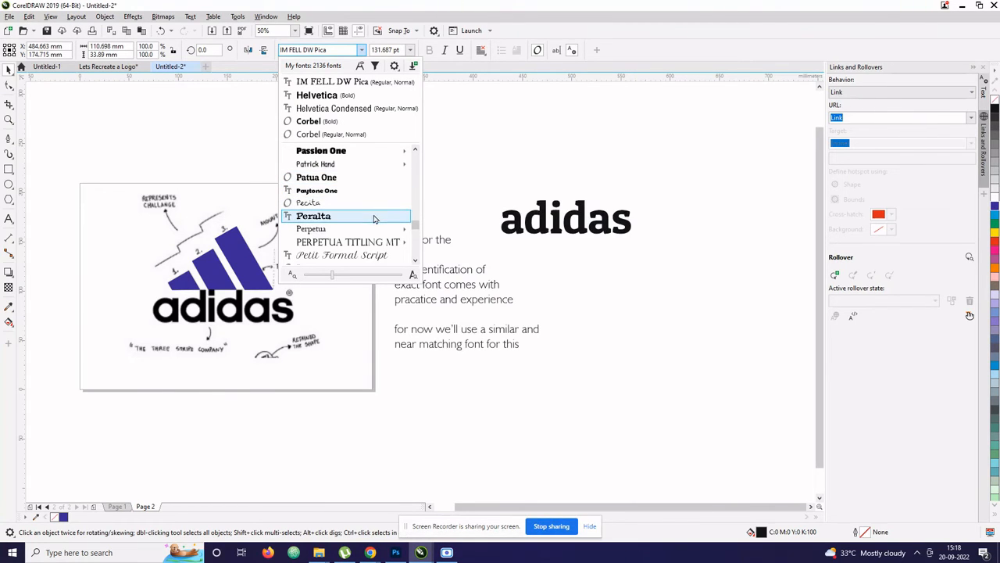
key("Escape")
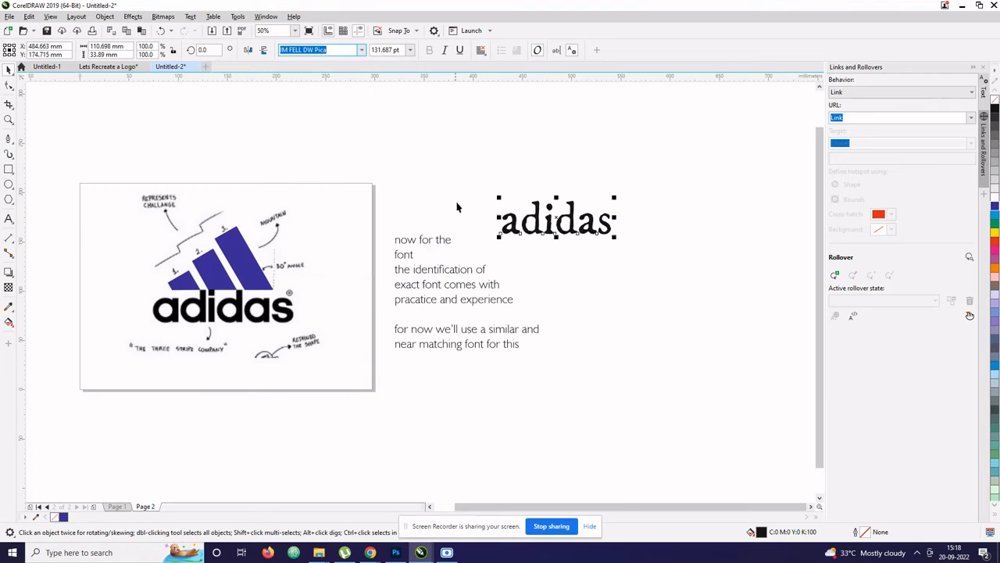
left_click(447, 553)
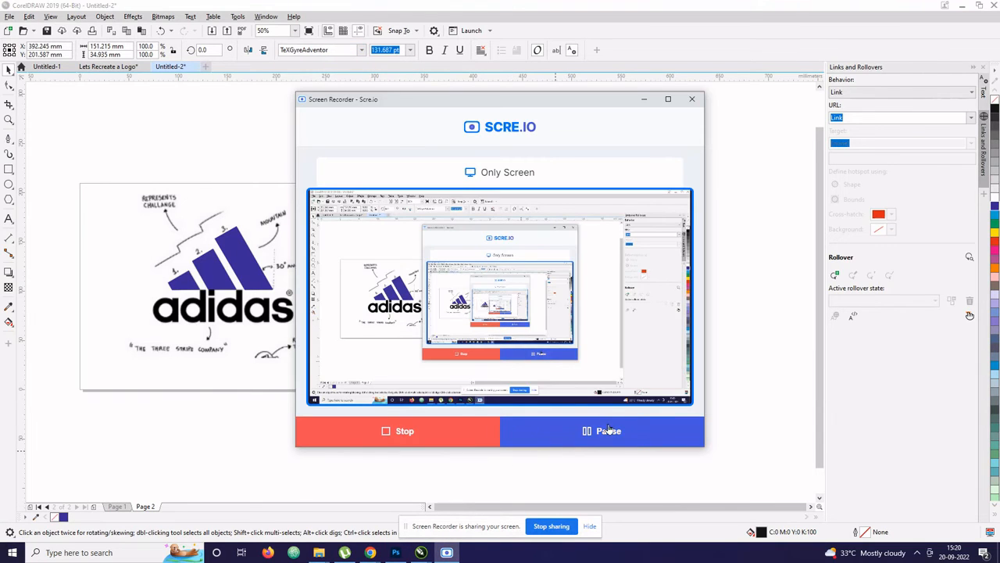
key("alt+Tab")
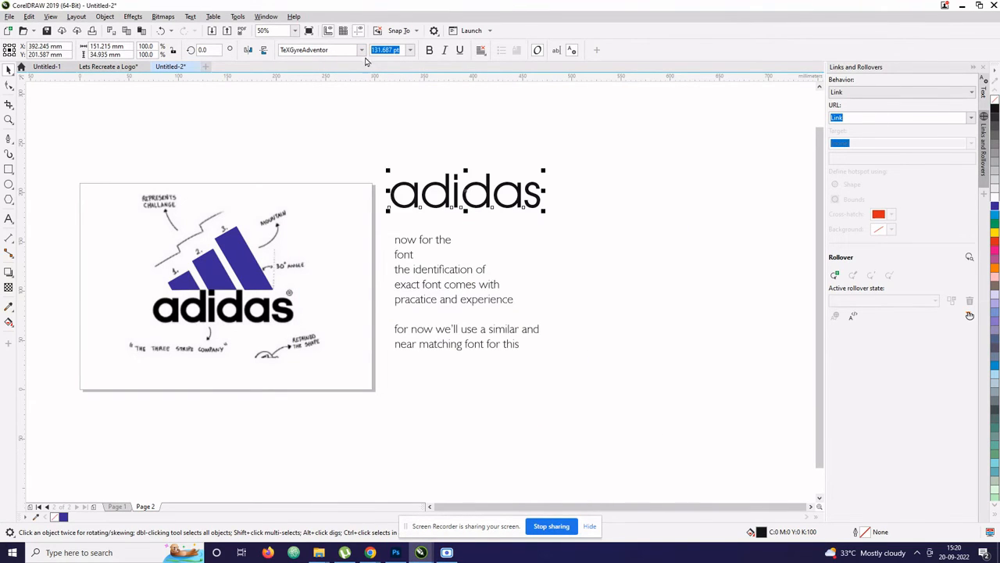
Step: Set the "adidas" text to TeXGyreAdventor Bold and place it over the reference wordmark under the stripes
left_click(361, 50)
mouse_move(344, 151)
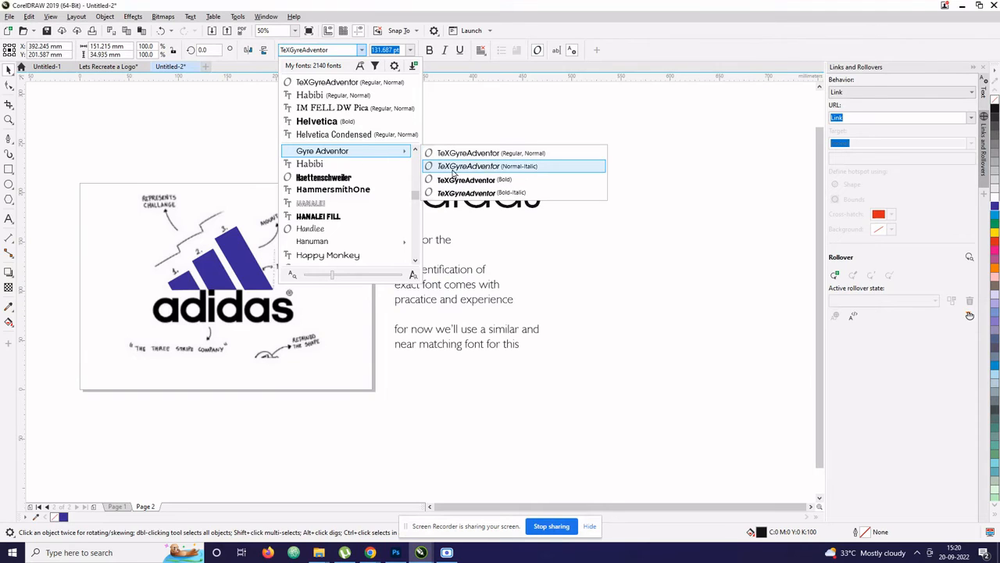
left_click(480, 174)
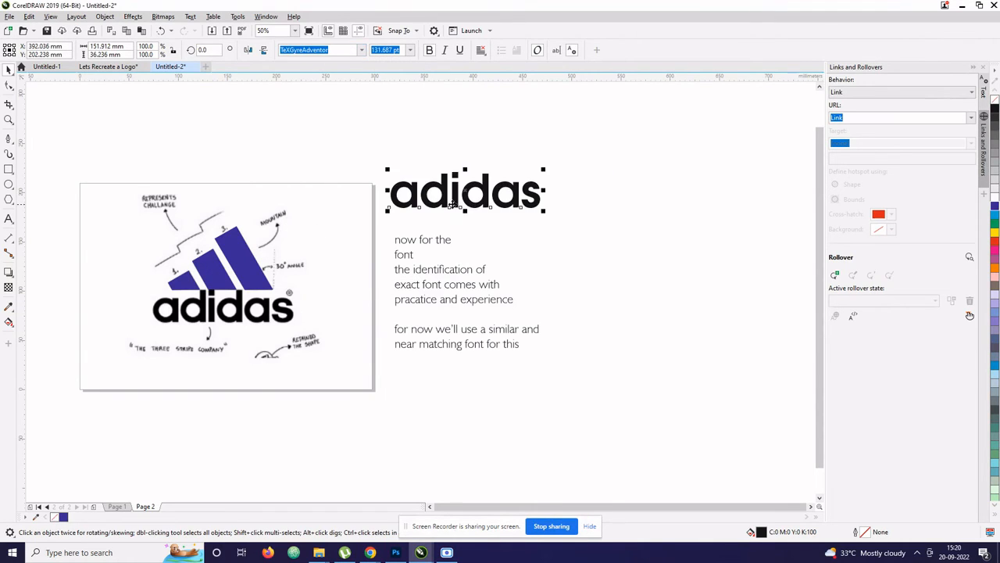
mouse_move(461, 204)
left_mouse_down()
mouse_move(410, 251)
mouse_move(234, 334)
mouse_move(207, 331)
mouse_move(251, 312)
left_mouse_up()
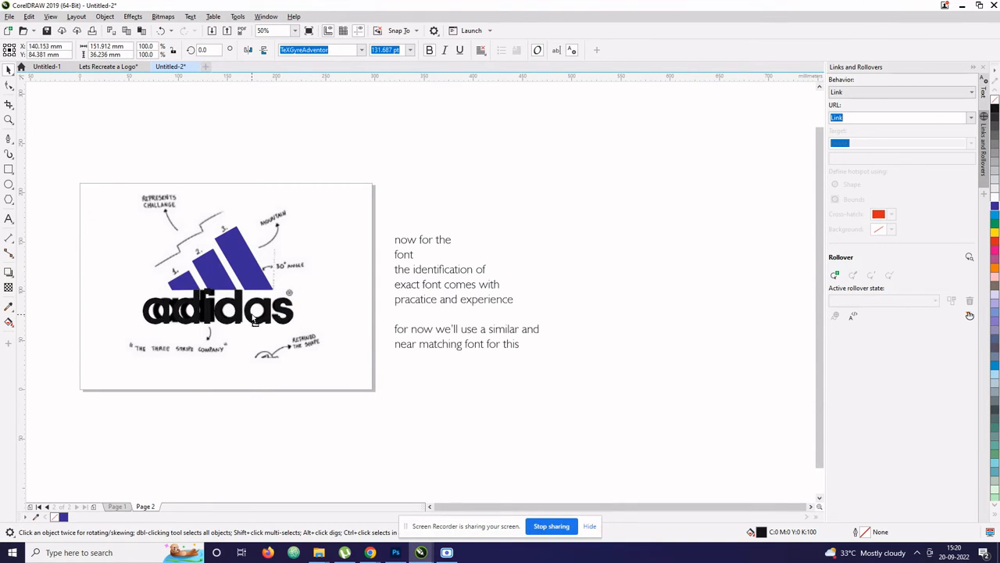
Step: Transfer the three stripes and the "adidas" text by cut and paste to a new Page 3, deleting the explanatory note on Page 2
left_click(331, 188)
left_click_drag(111, 352, 107, 352)
key("ctrl+x")
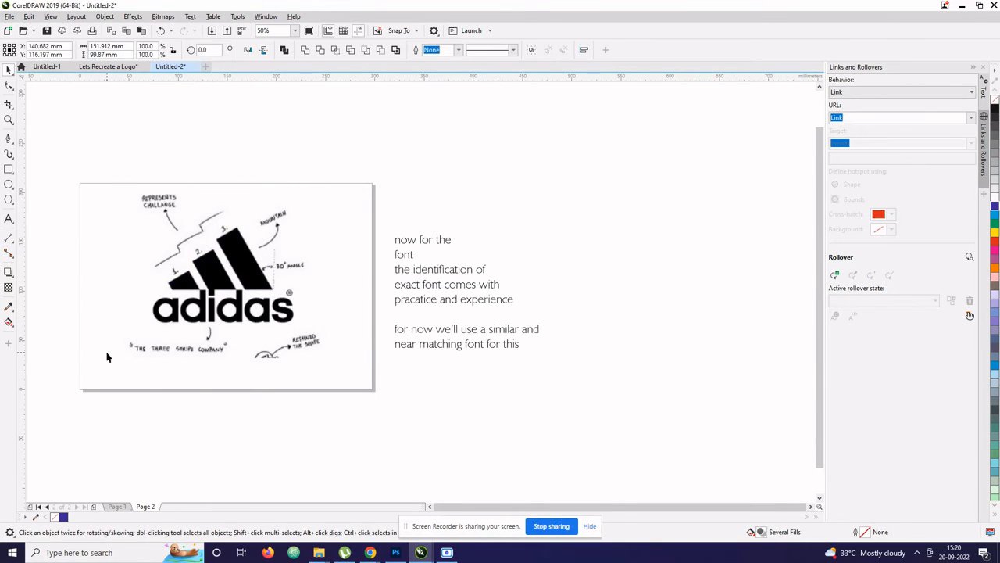
left_click_drag(664, 195, 362, 415)
key("Delete")
key("Page_Down")
key("ctrl+v")
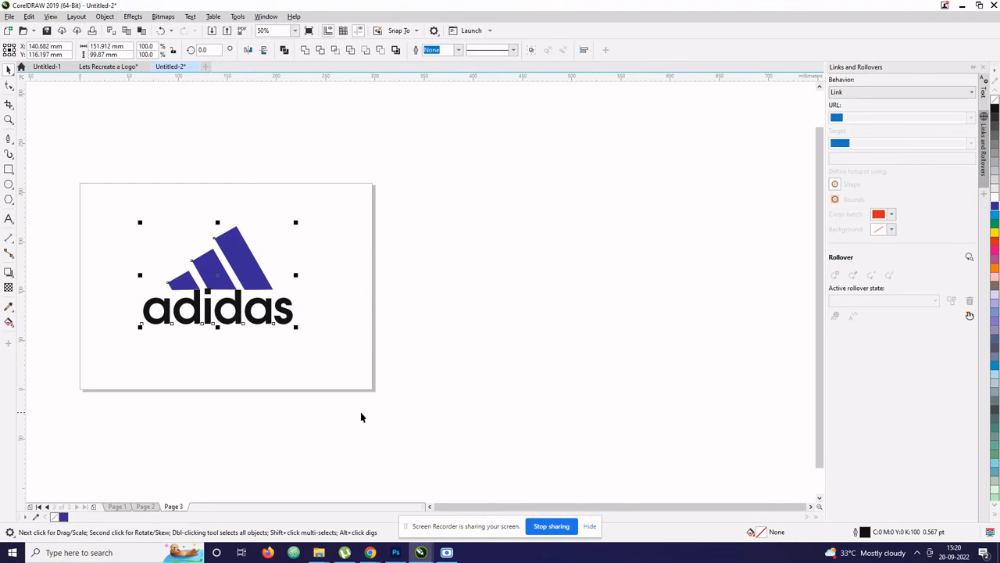
Step: Nudge the "adidas" text slightly down to leave a gap below the stripes
key("shift+F2")
scroll(394, 419, "down", 3)
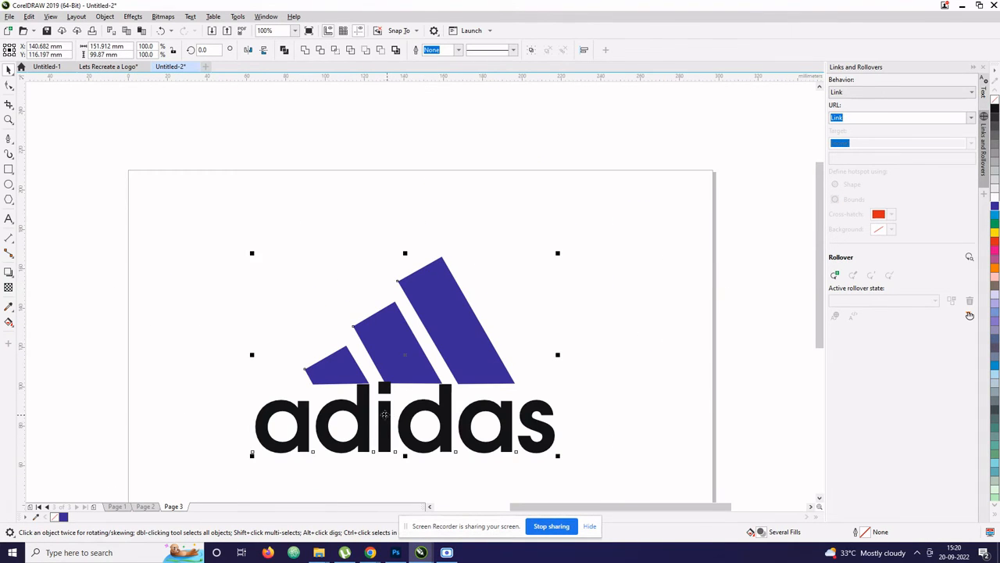
left_click(383, 419)
key("Down")
key("Down")
key("Down")
key("Down")
key("Down")
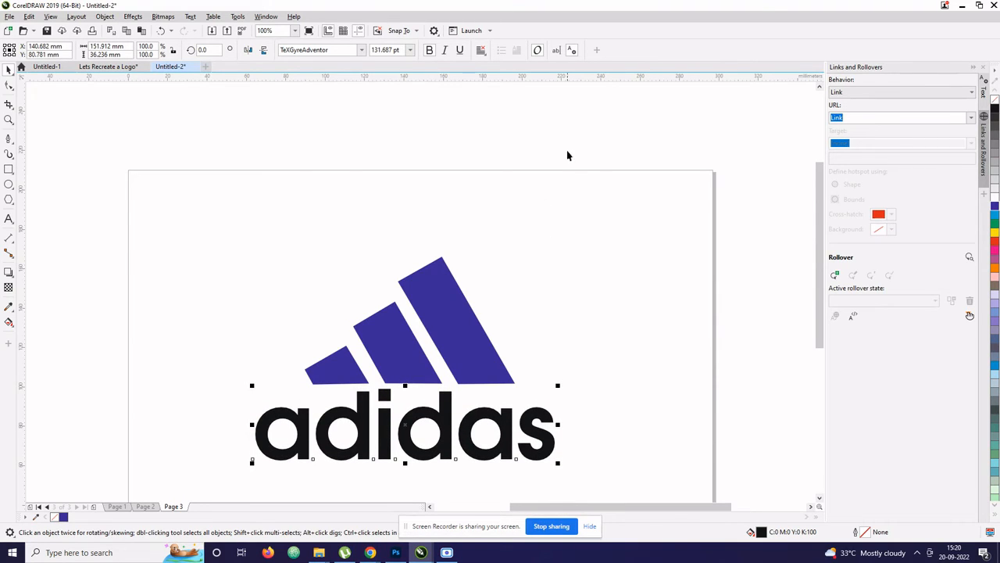
Step: Fill all three stripes with black (C:0 M:0 Y:0 K:100)
left_click_drag(573, 138, 299, 390)
left_click(995, 111)
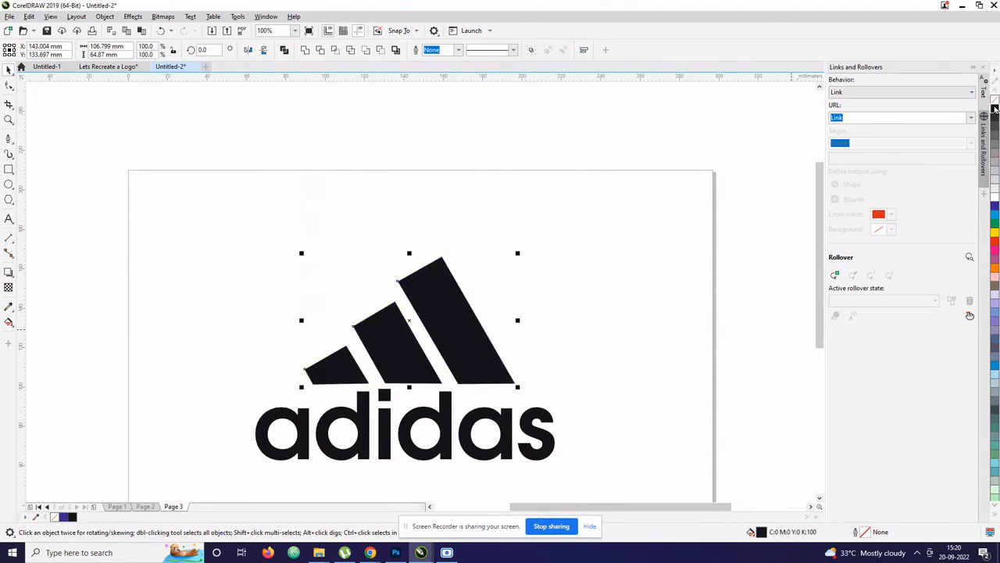
Step: Add a page-sized rectangle as a frame around the logo on Page 3
scroll(739, 175, "up", 3)
scroll(661, 301, "down", 3)
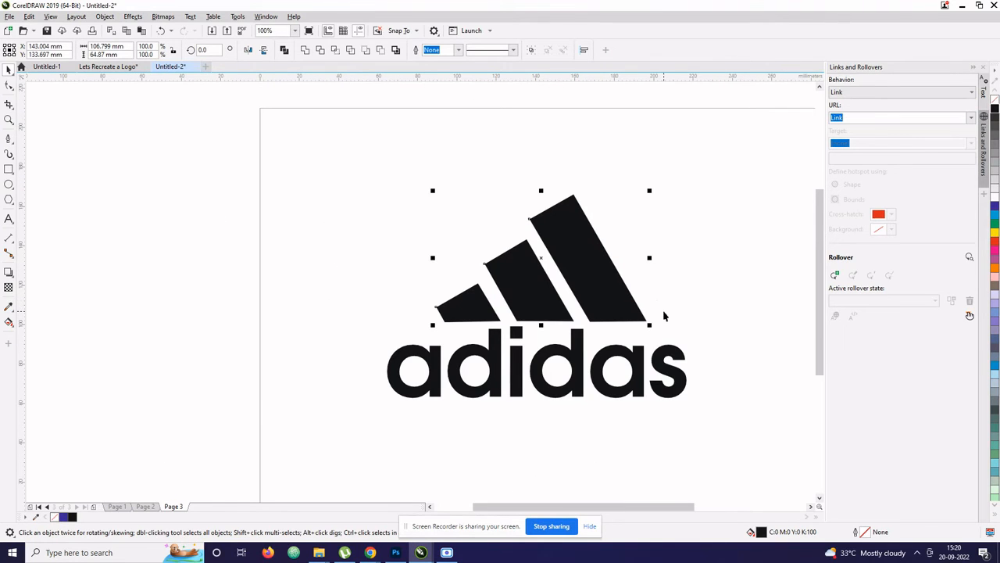
double_click(9, 169)
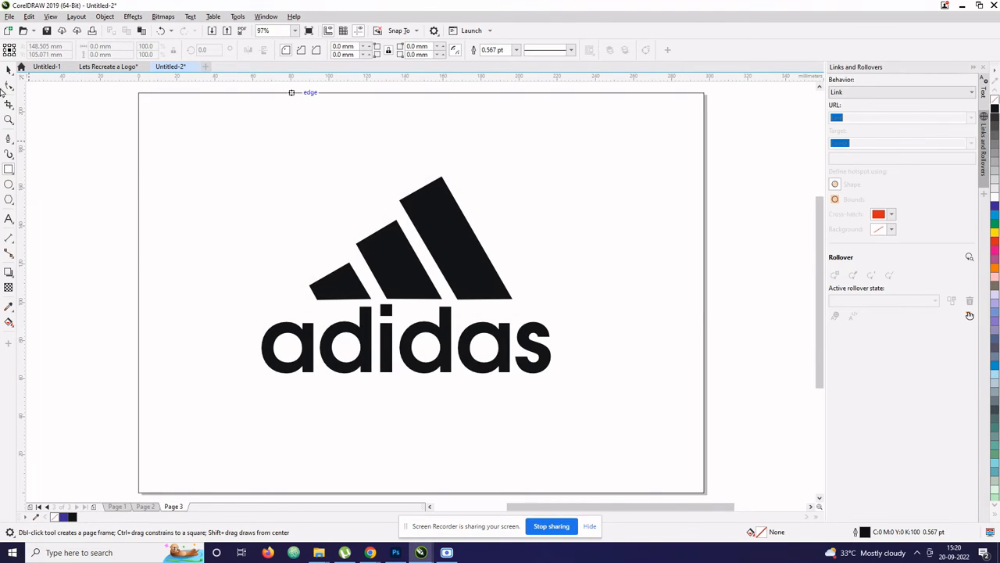
left_click(8, 71)
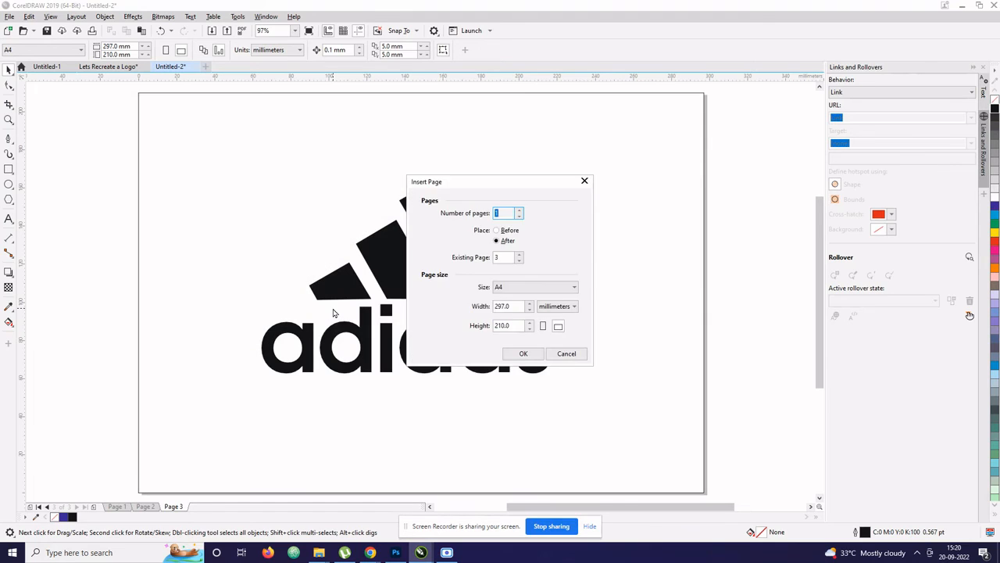
key("Escape")
Step: Nudge the "adidas" text about 3.4 mm right and up until it meets the stripes
left_click(378, 347)
left_click(386, 340)
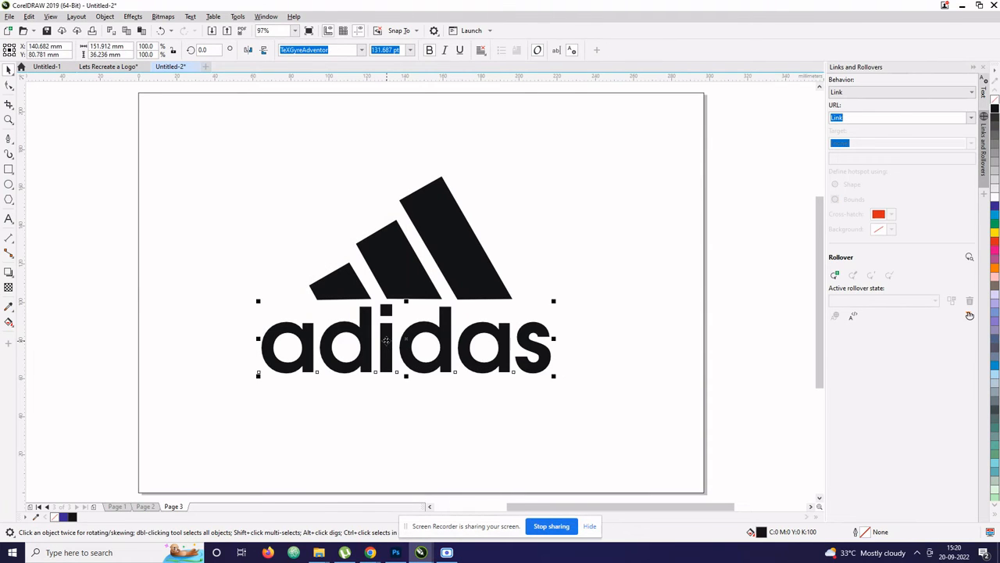
key("Right")
key("Right")
key("Right")
key("Right")
key("Right")
key("Right")
key("Right")
key("Right")
key("Right")
key("Right")
key("Right")
key("Right")
key("Right")
key("Right")
key("Right")
key("Right")
key("Right")
key("Right")
key("Right")
key("Right")
key("Up")
key("Up")
key("Up")
key("Up")
key("Up")
key("Up")
key("Up")
key("Up")
key("Up")
key("Up")
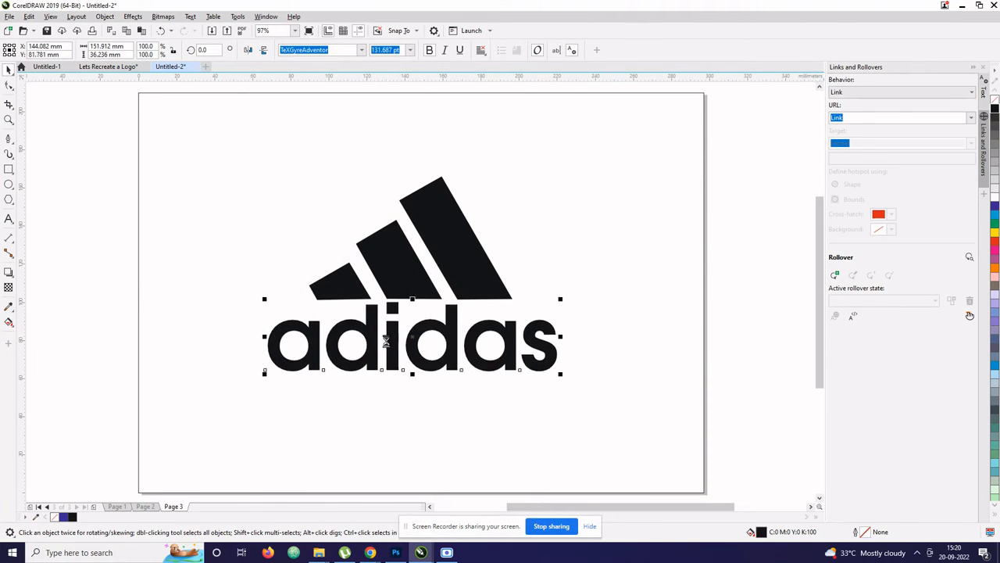
key("Up")
key("Up")
key("Up")
key("Up")
key("Escape")
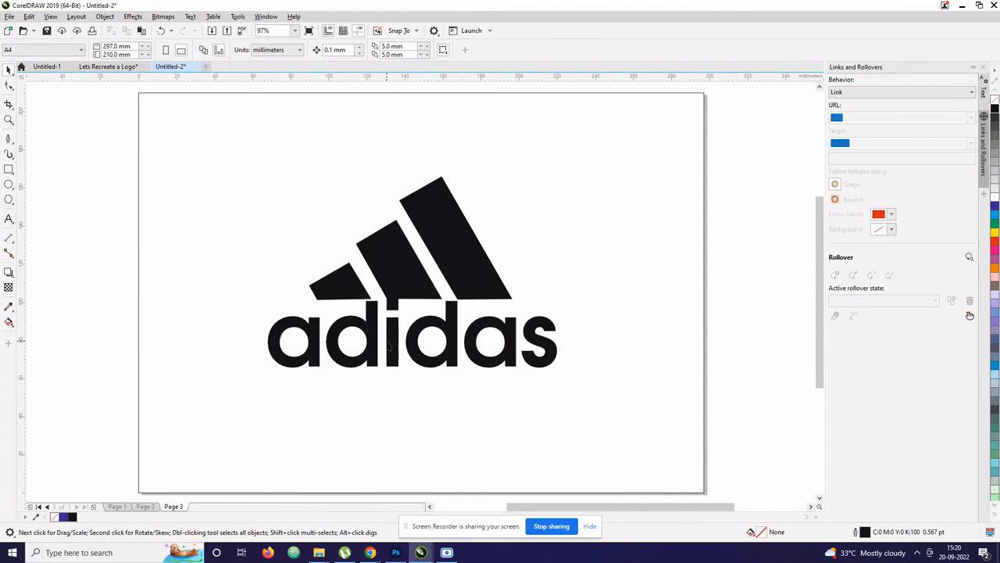
scroll(462, 344, "down", 2)
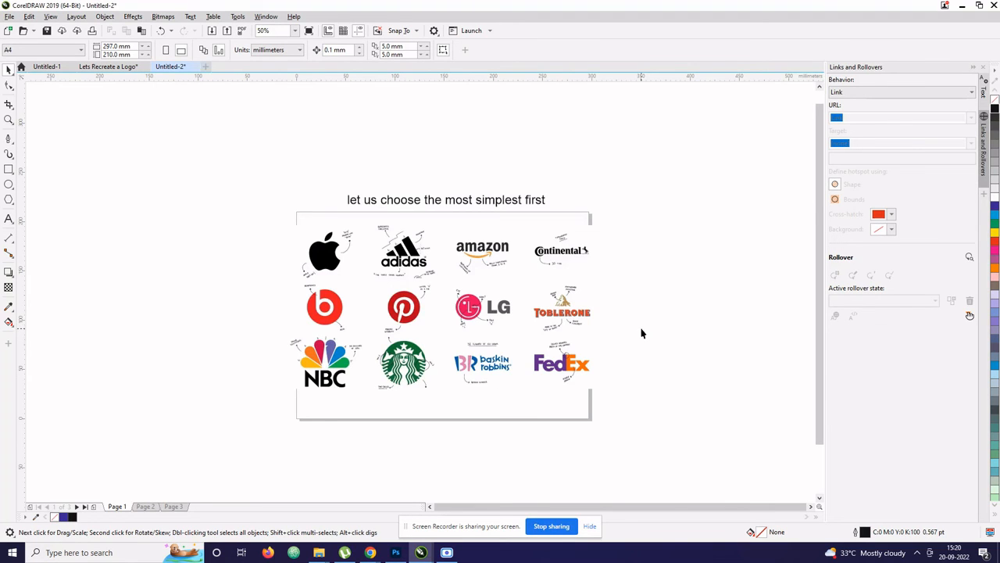
key("Page_Down")
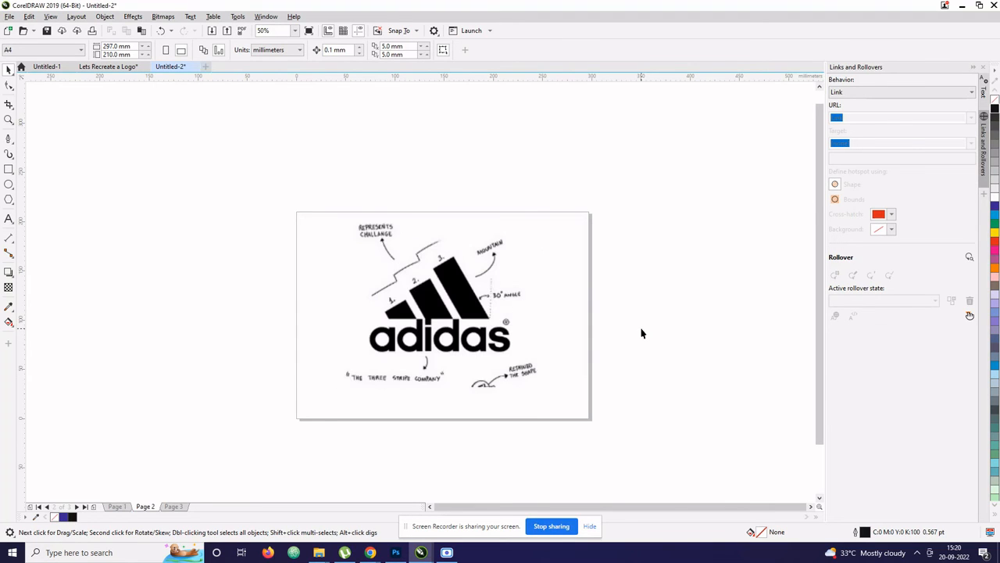
key("Page_Down")
left_click(9, 219)
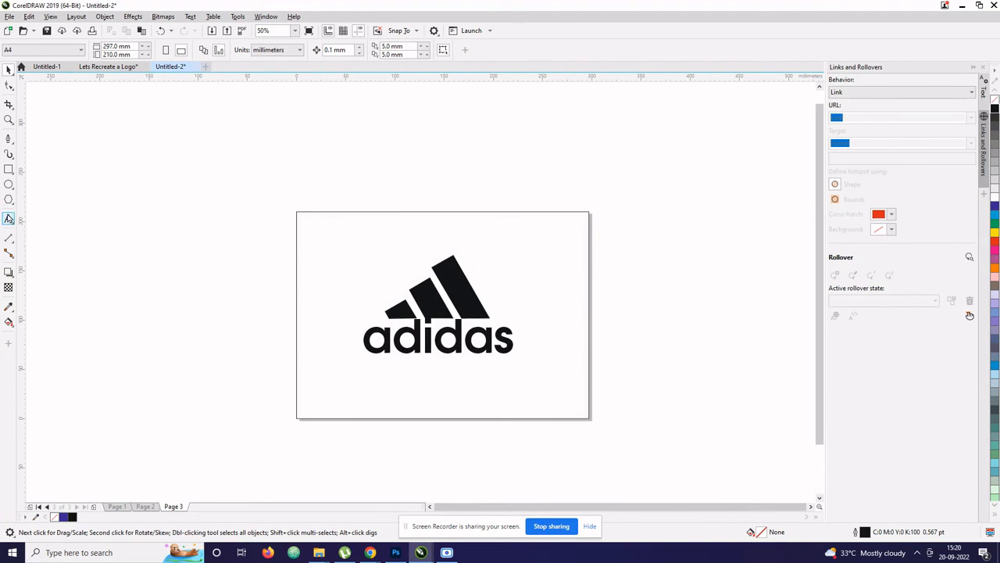
left_click(518, 270)
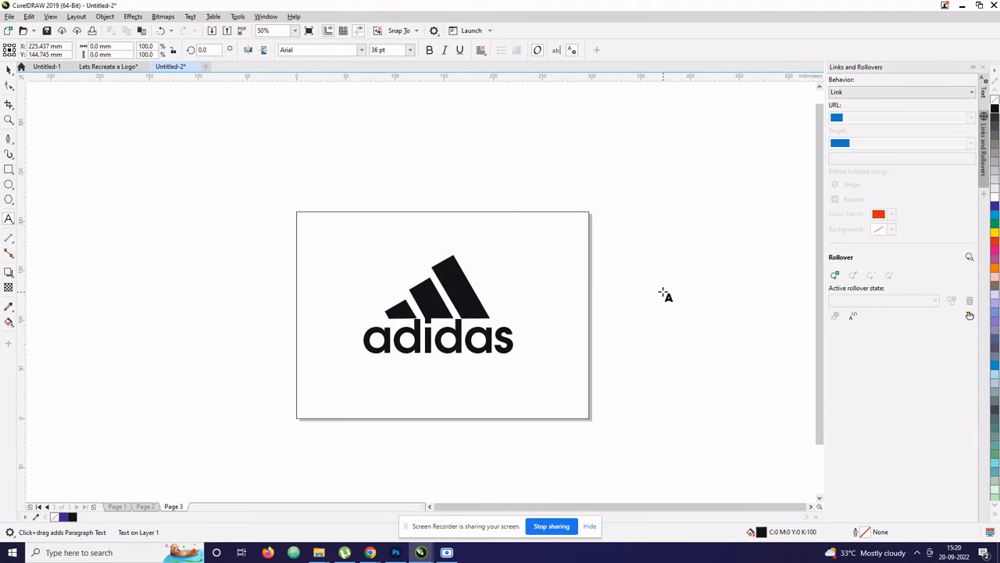
key("Escape")
Step: Insert one A4 page after Page 3 and add the text "Thats all folks" centred on it
key("Page_Down")
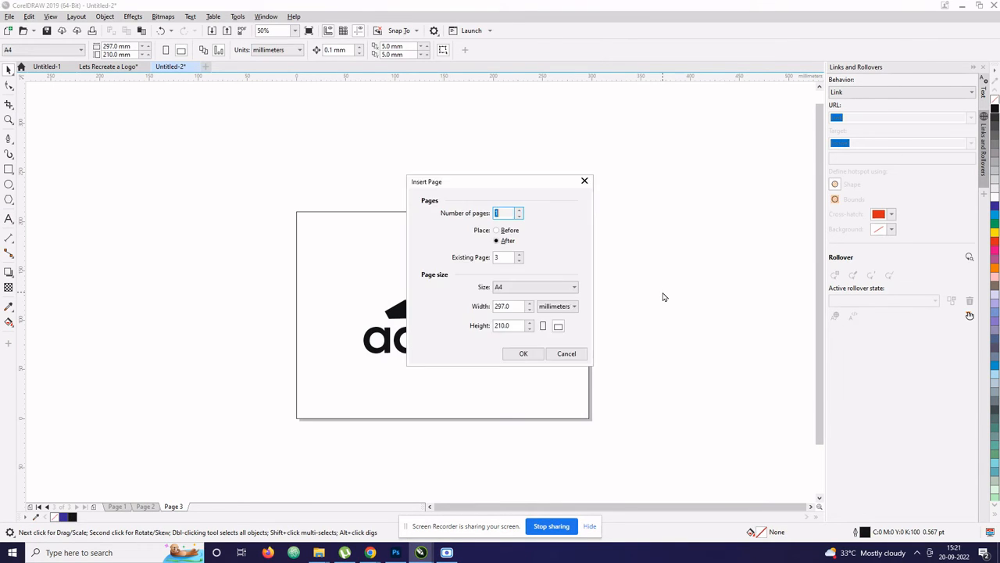
key("Return")
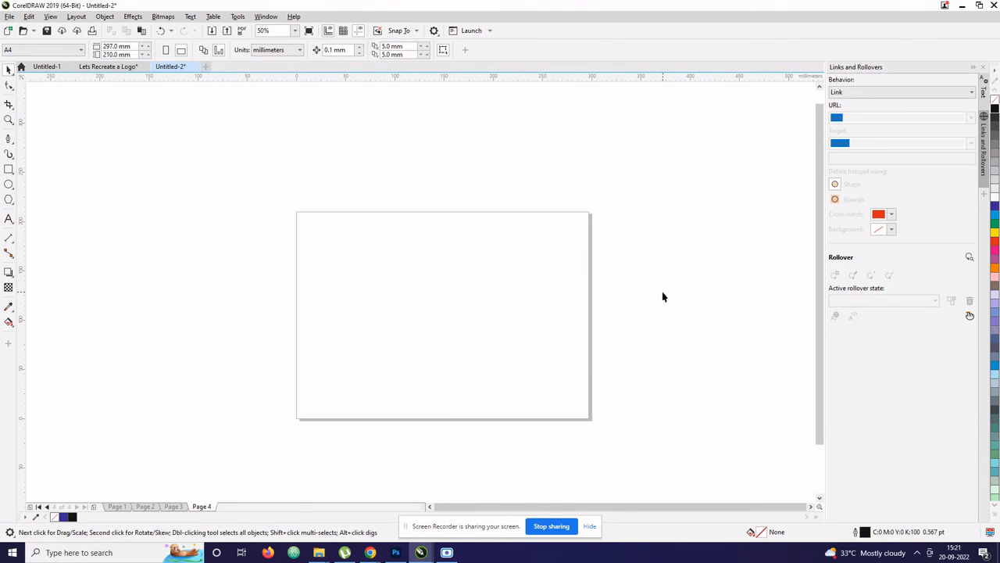
left_click(8, 218)
left_click(400, 257)
type("Tha")
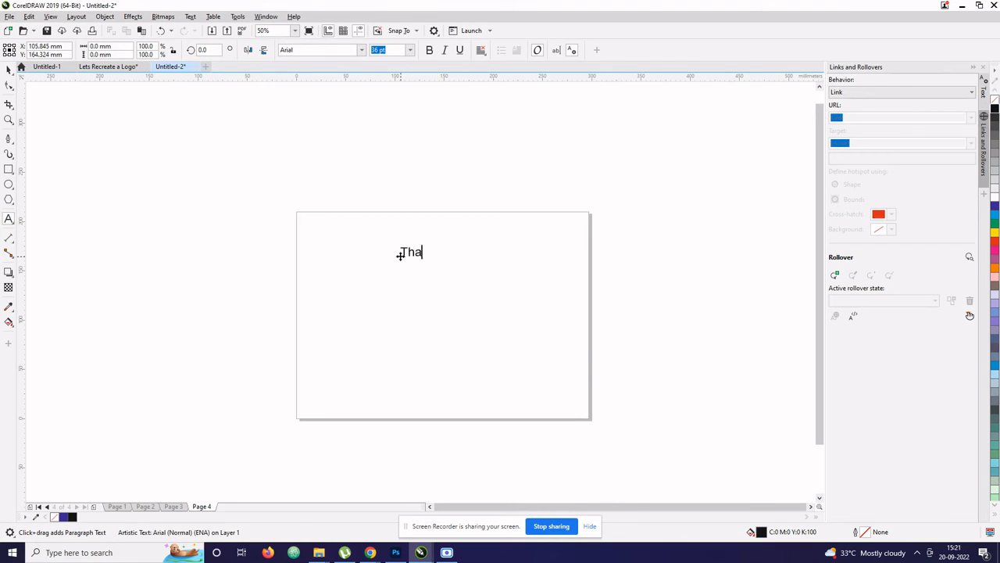
type("ts all folks")
key("ctrl+space")
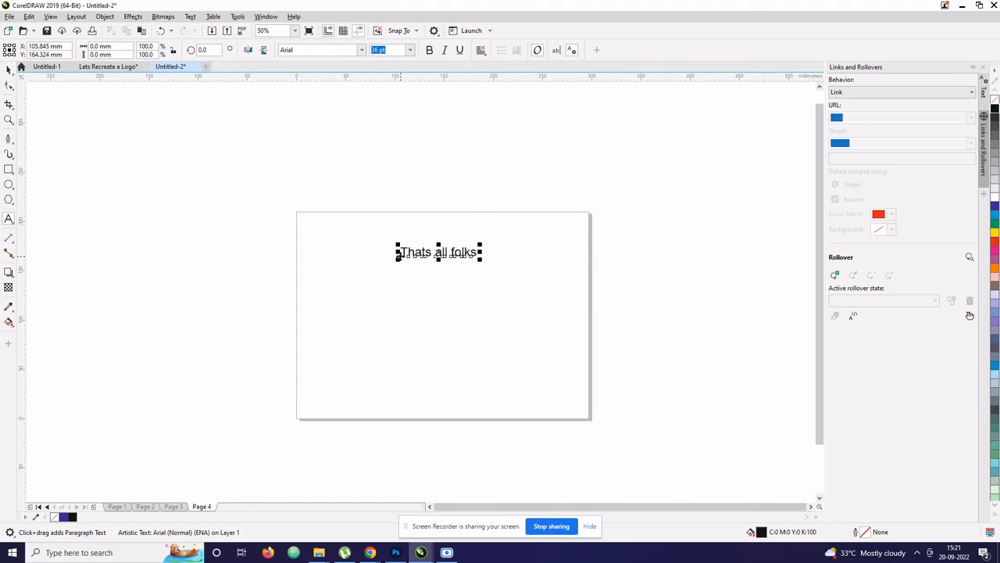
key("p")
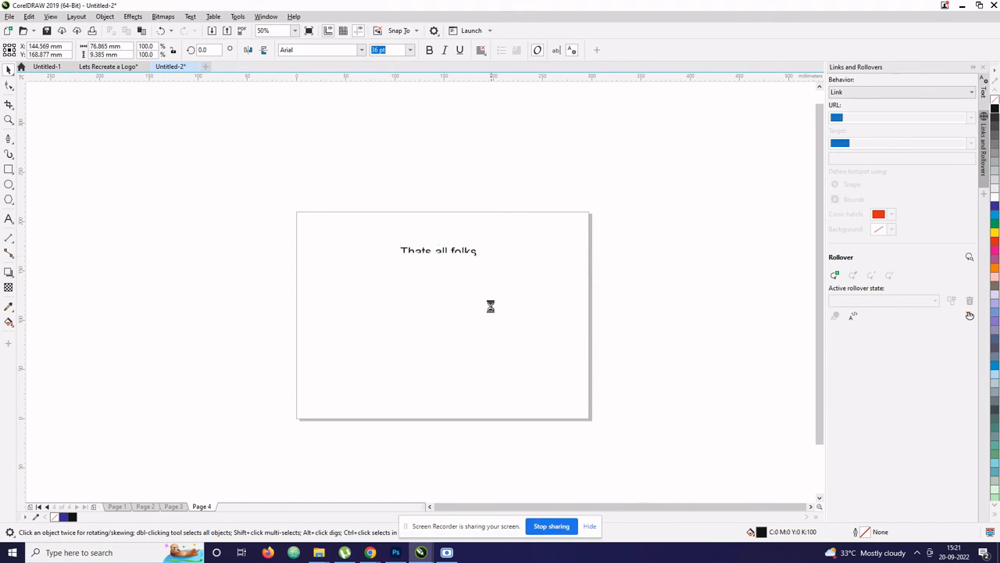
Step: Enlarge the "Thats all folks" text to about 61 pt and set its font to Helvetica Bold
left_click_drag(485, 308, 511, 294)
left_click(361, 50)
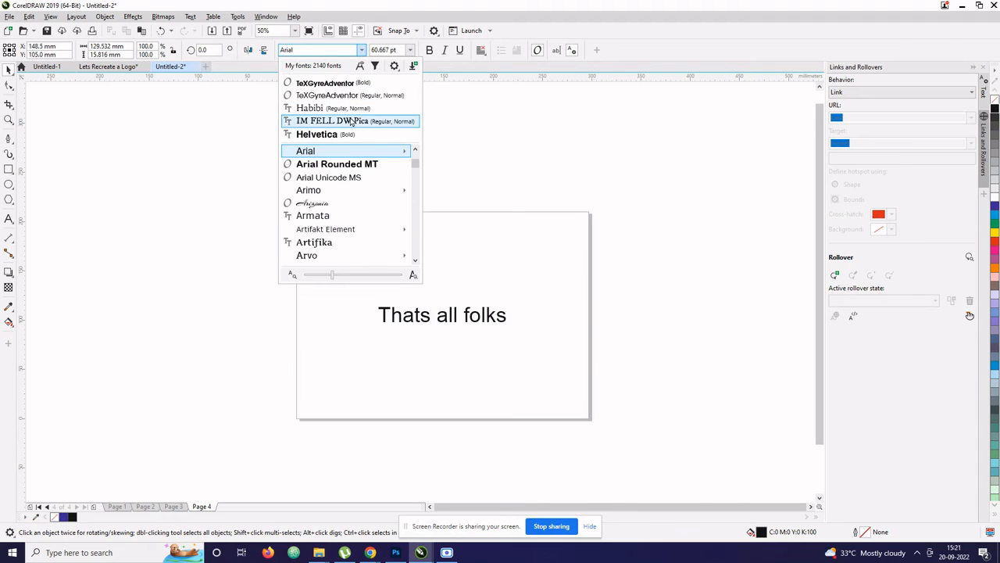
left_click(351, 135)
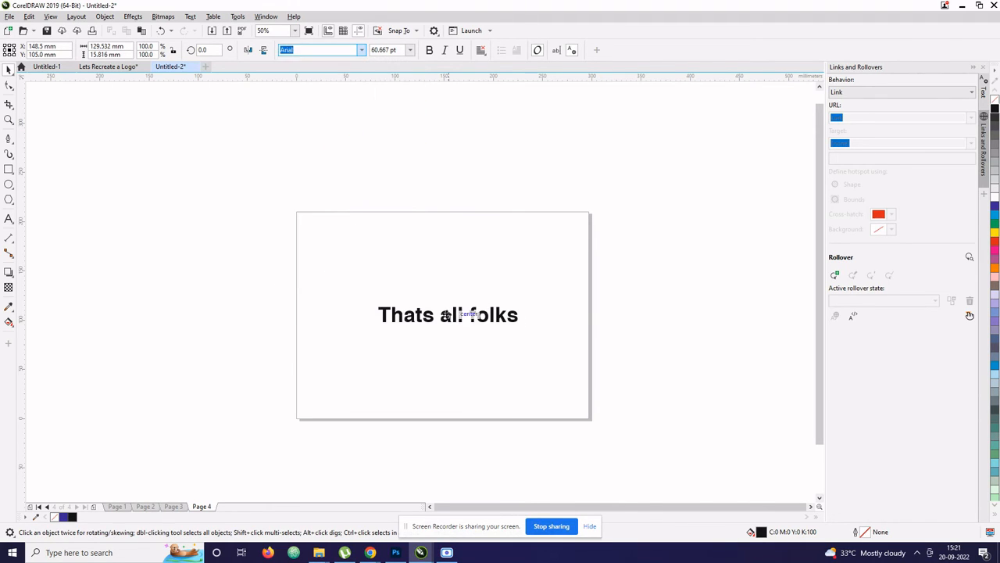
Step: Move the heading up the page and place a duplicate directly beneath it in Humanst521 Lt BT
mouse_move(457, 313)
left_mouse_down()
mouse_move(461, 275)
mouse_move(459, 293)
left_mouse_up()
right_click(458, 293)
left_click(362, 50)
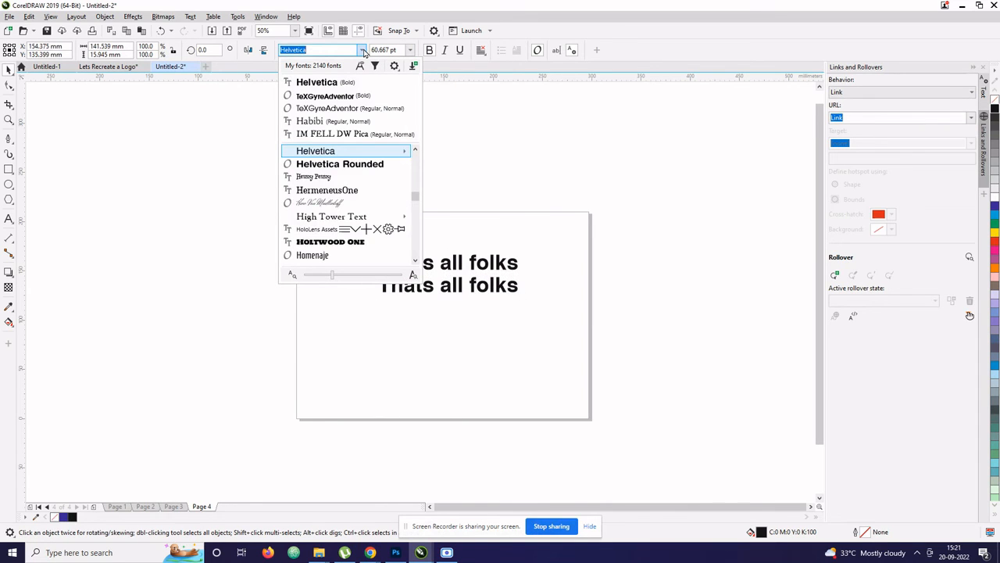
type("human")
key("Return")
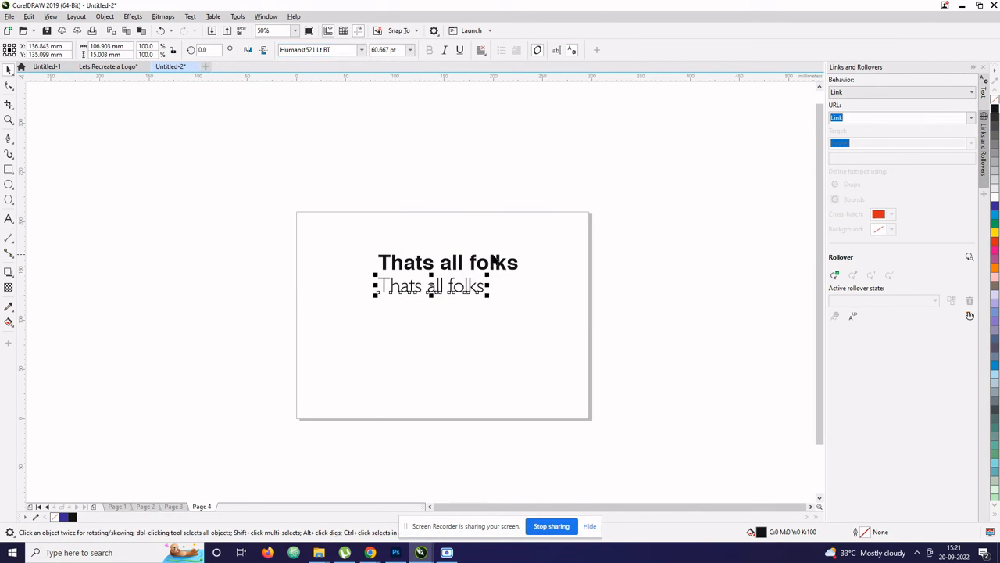
Step: Replace the duplicate's wording with four lines: "I hope you learned / something today / I hope this has inspired / you to learn designing"
double_click(473, 282)
type("I hope")
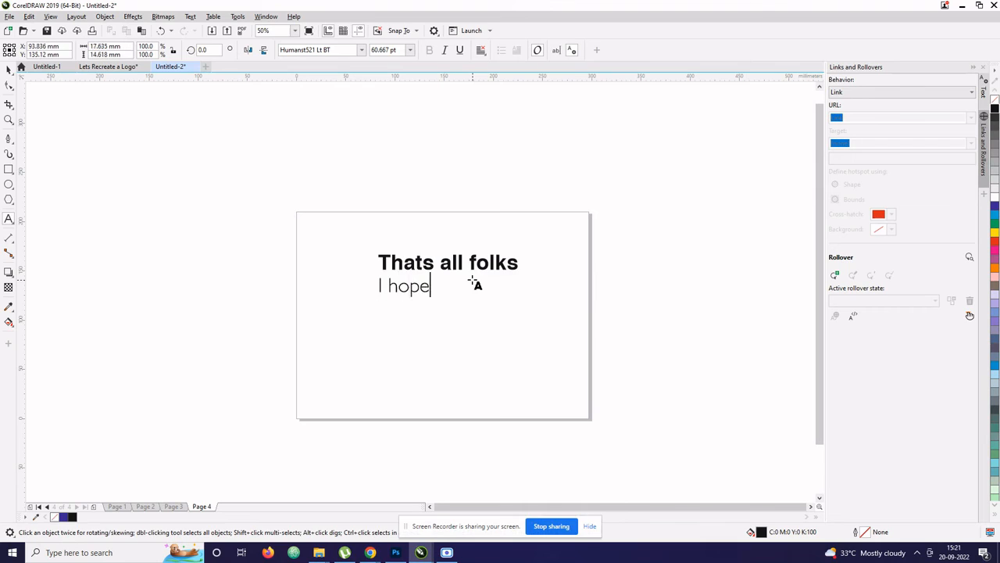
type(" you learned")
key("Return")
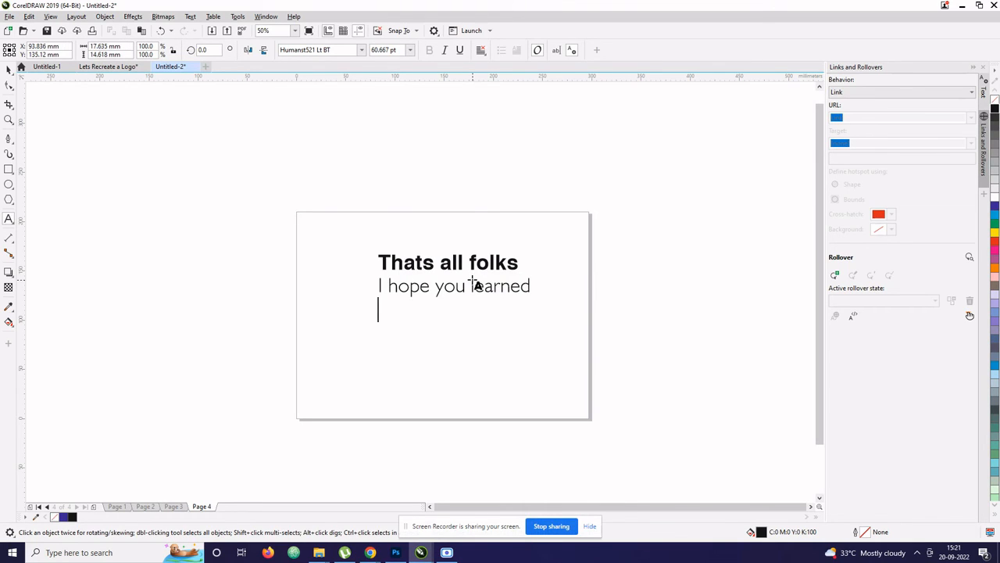
type("something today")
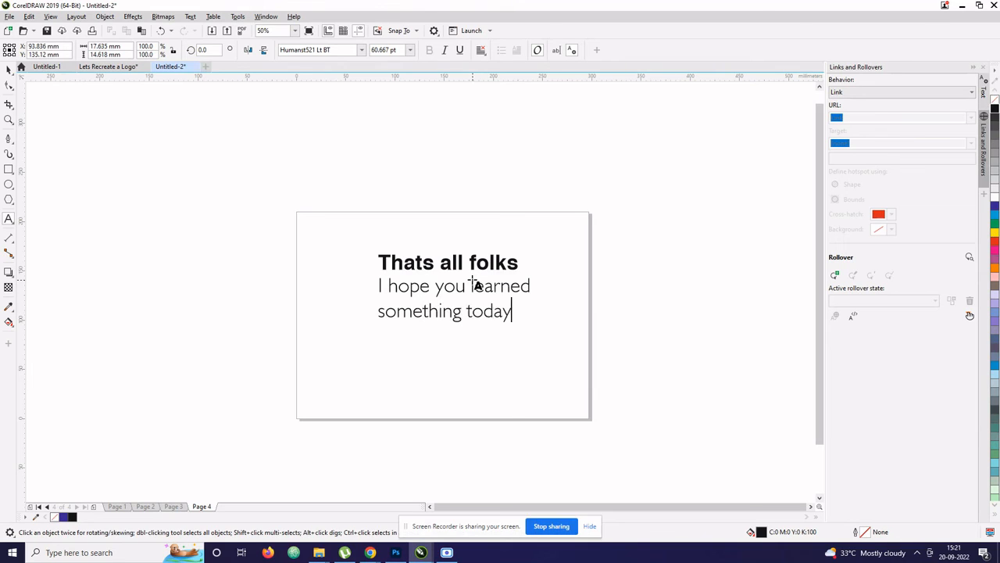
key("Return")
type("i")
type("I hope this")
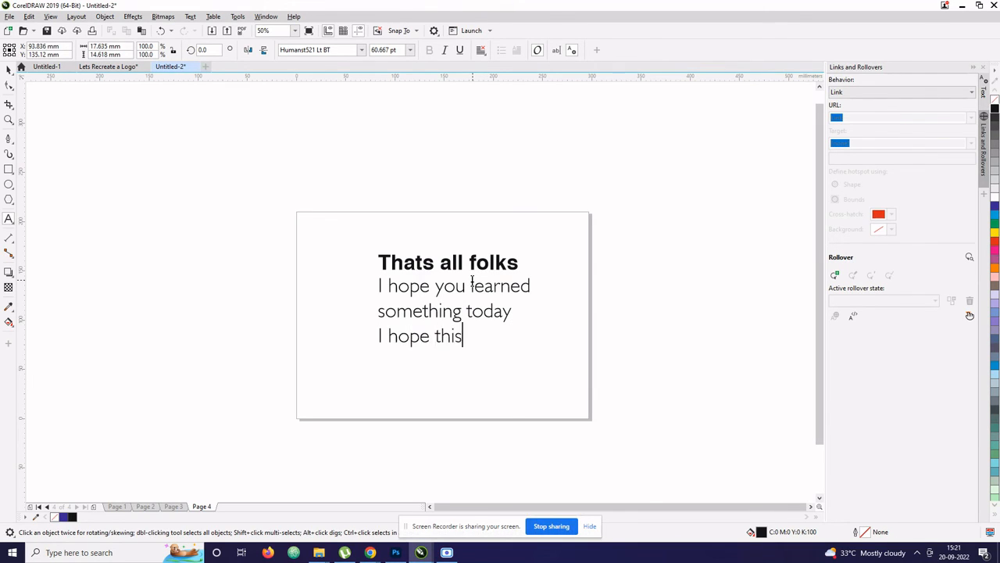
type(" has inspir")
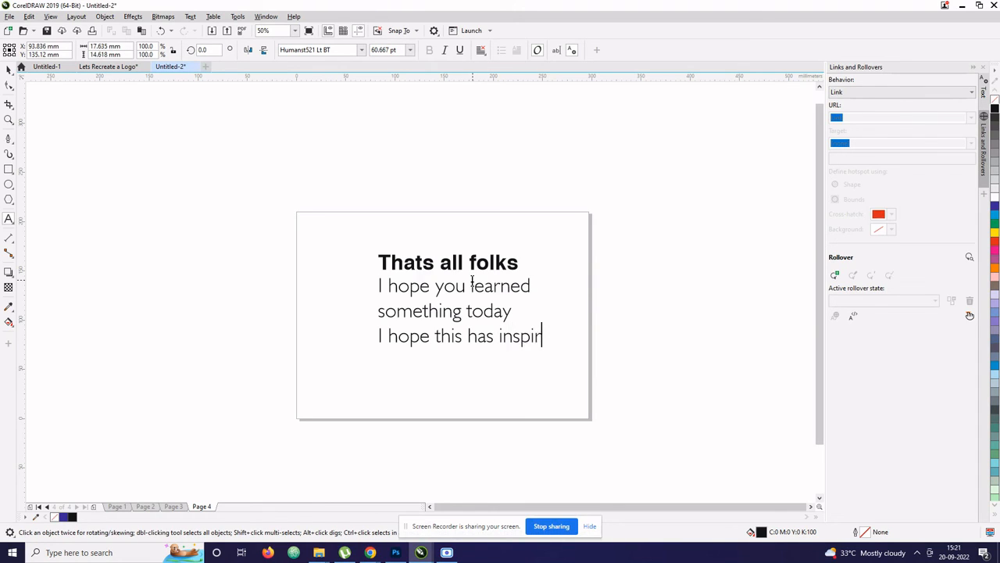
type("edyouto")
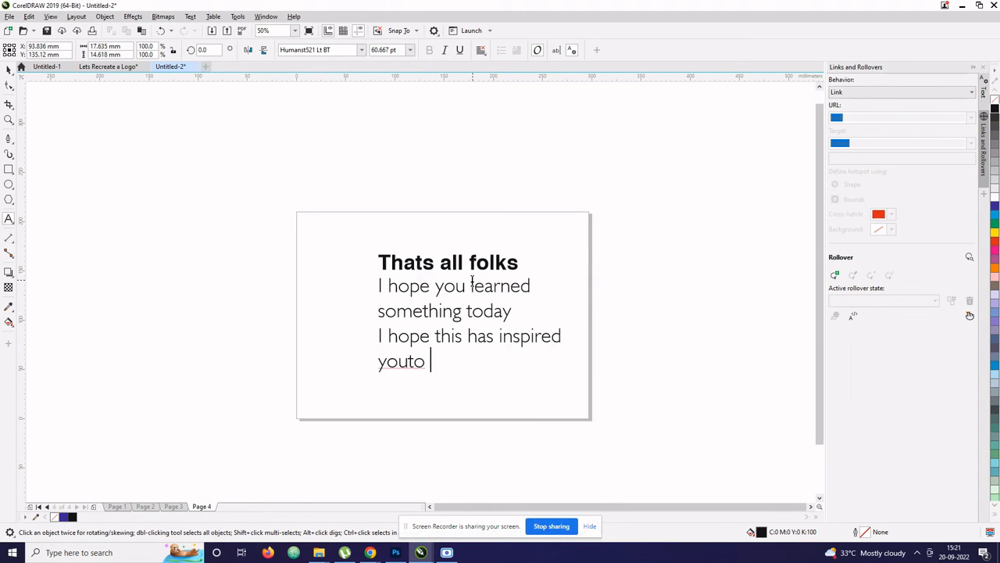
key("BackSpace")
key("BackSpace")
key("BackSpace")
type("learn designing")
key("ctrl+space")
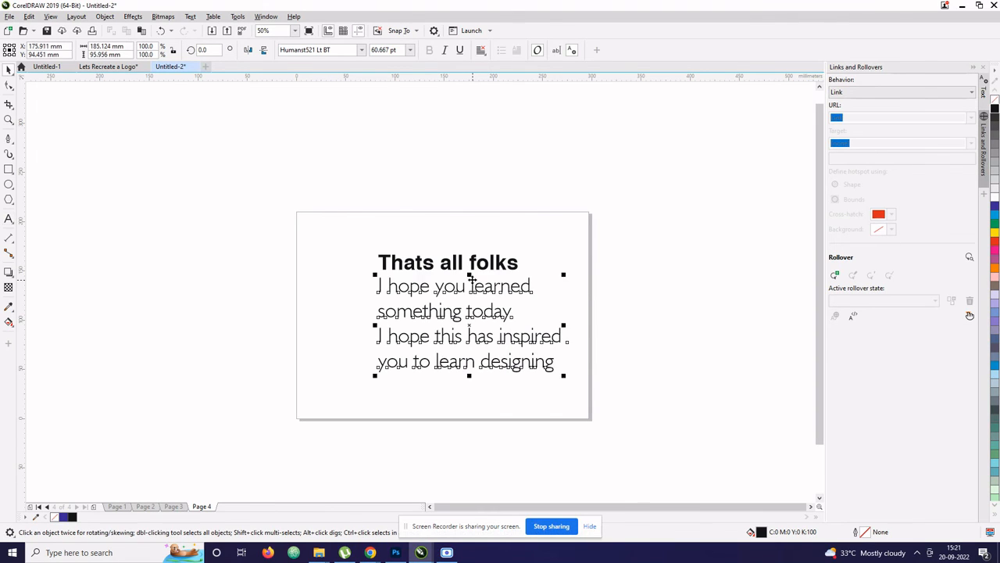
Step: Centre the four-line paragraph on the page and move the "Thats all folks" heading up and left above it
key("p")
left_click_drag(486, 269, 454, 256)
left_click_drag(579, 193, 325, 425)
left_click(494, 332)
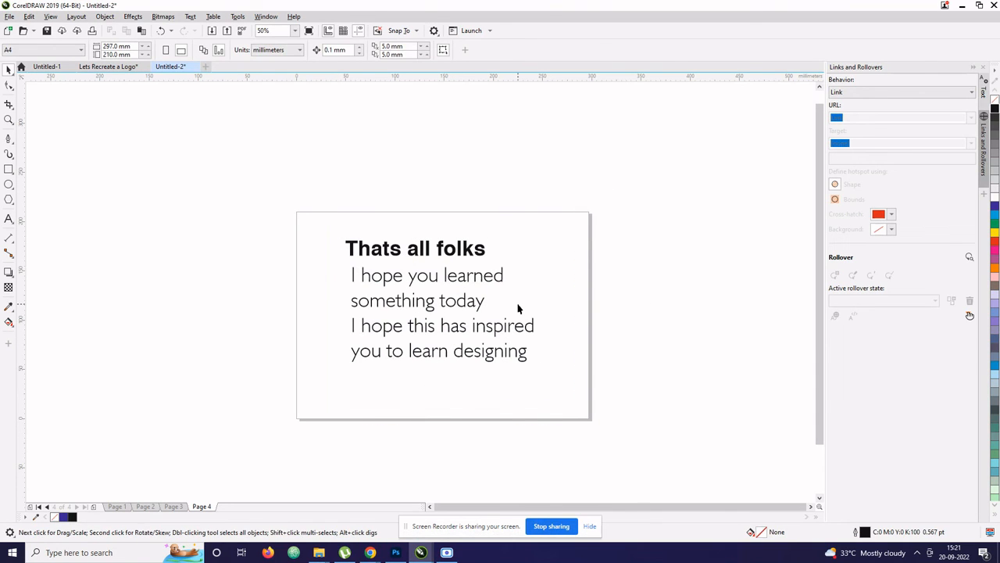
Step: Delete the four-line paragraph below the "Thats all folks" heading
left_click_drag(659, 200, 320, 373)
left_click(632, 343)
key("Delete")
Step: Replace the heading's wording with the lines "Thanks", "Please", "Subscribe to this" and "Channel"
double_click(379, 255)
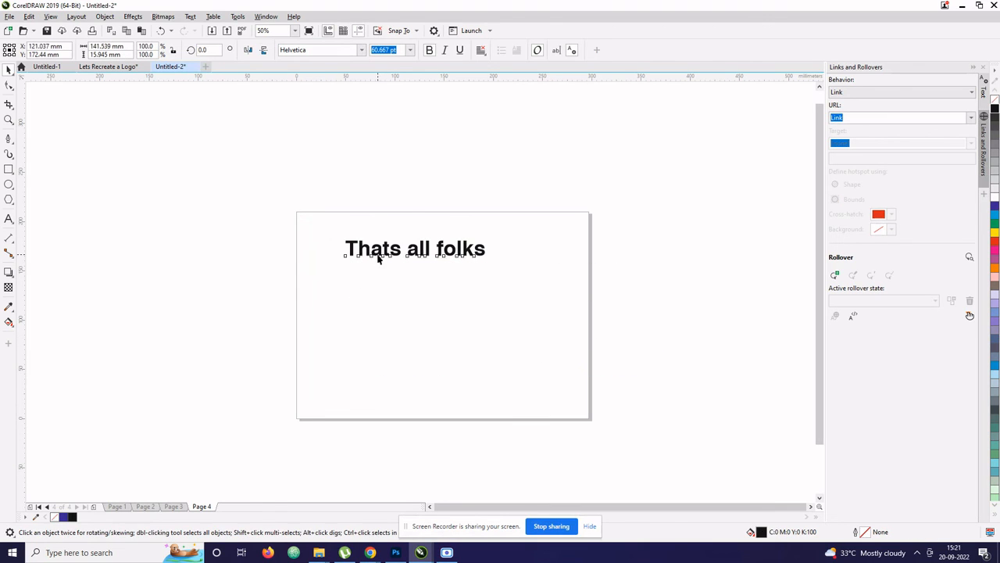
key("ctrl+a")
type("Thanks")
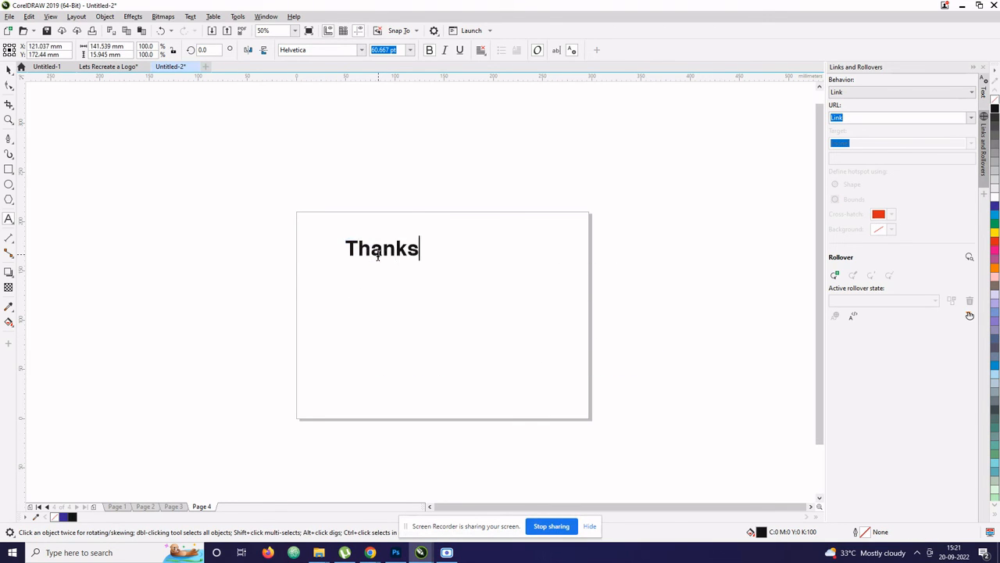
key("BackSpace")
type("s")
key("Return")
type("Please")
key("Return")
type("Sub")
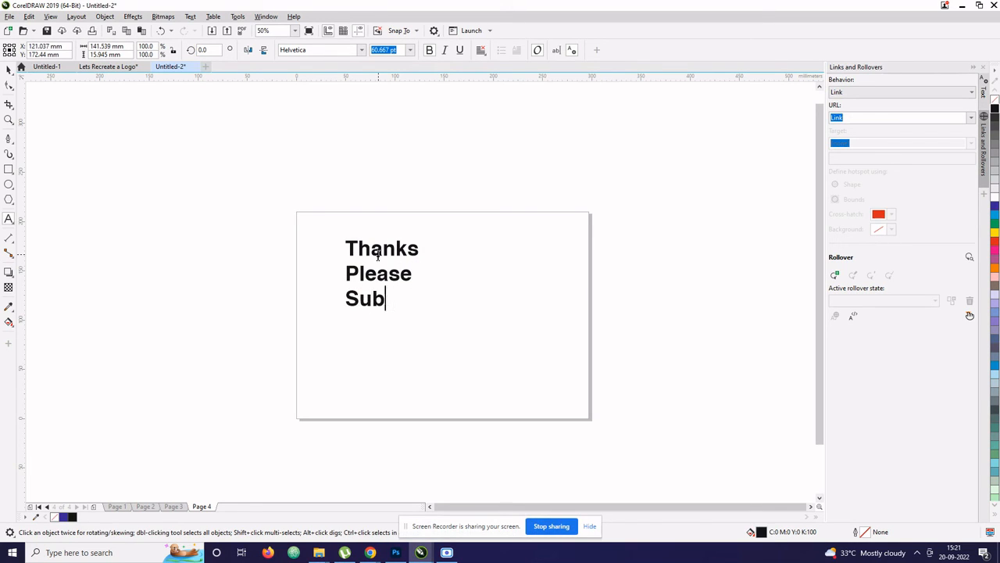
type("rscribe to this ")
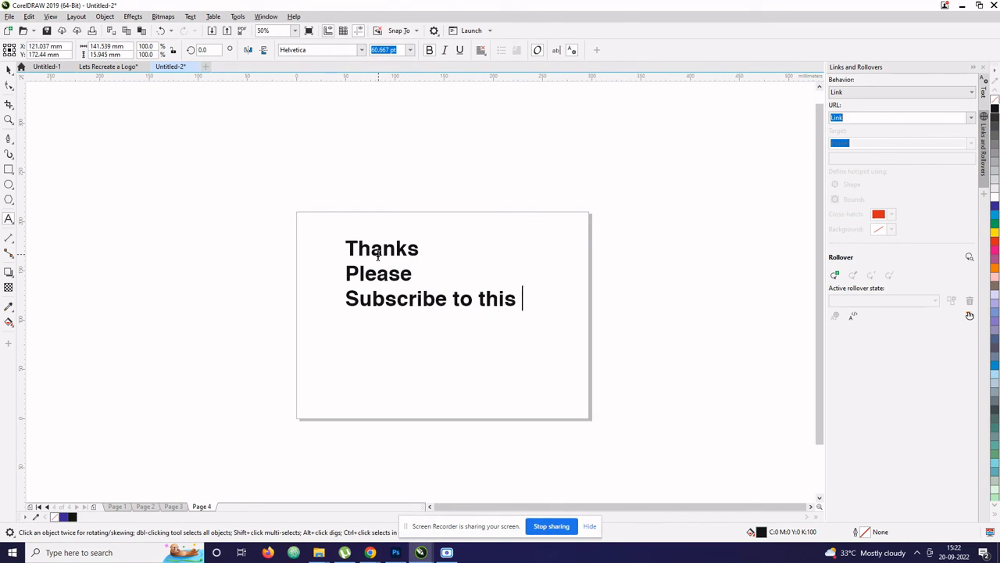
type("Channel fo")
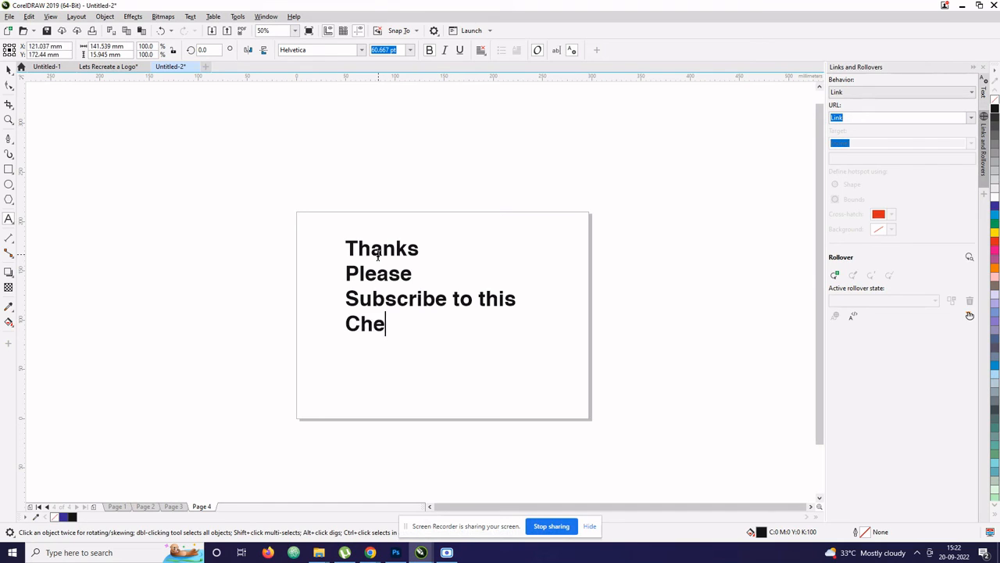